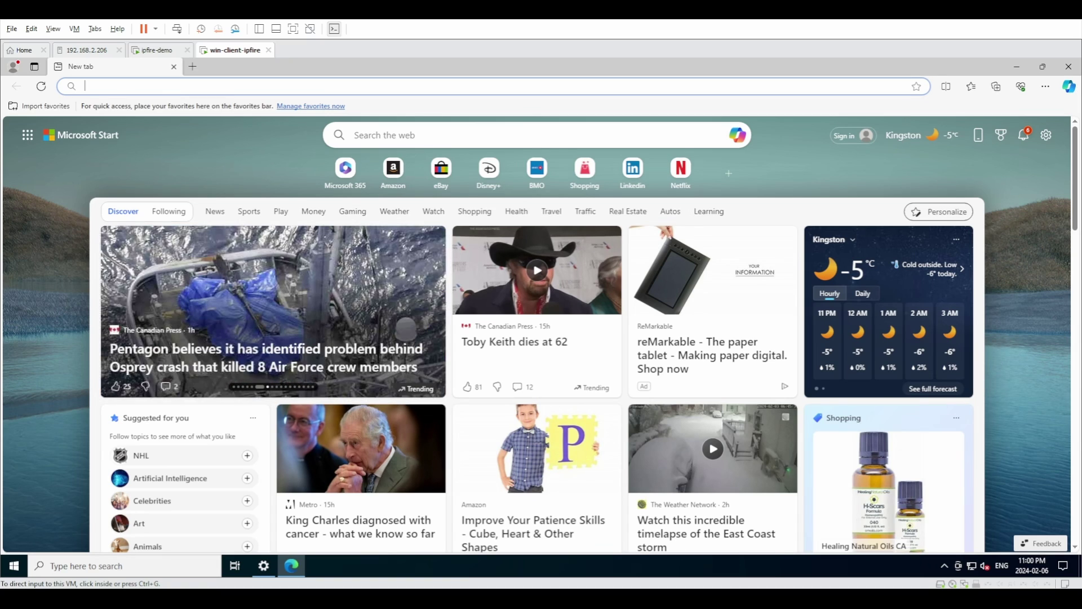
# Step: Open the trending Soviet turbojet train story in a new tab and focus the address bar
pyautogui.click(50, 397)
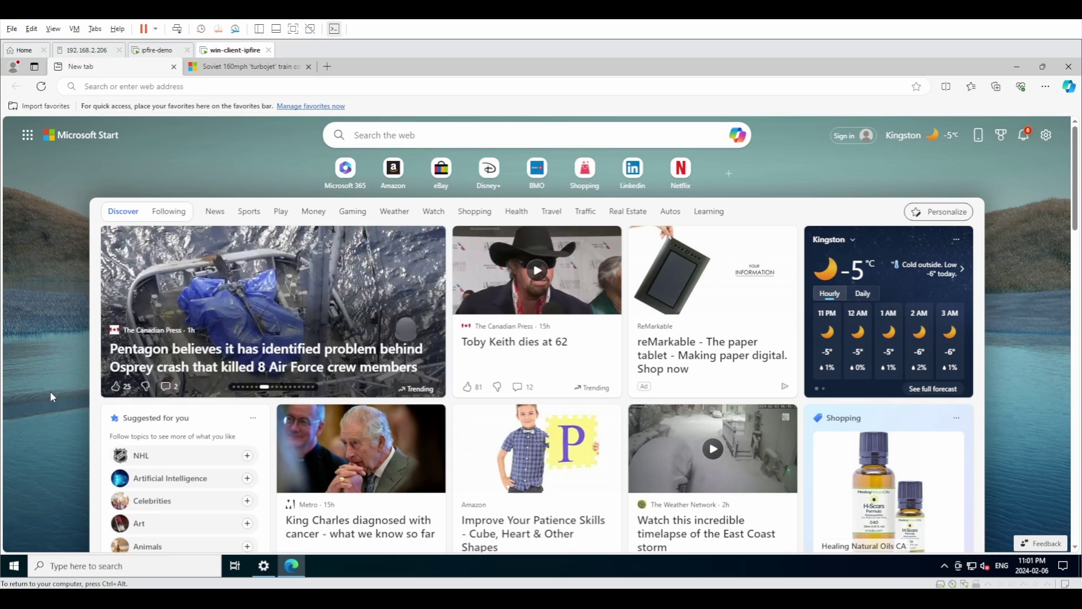
pyautogui.click(107, 88)
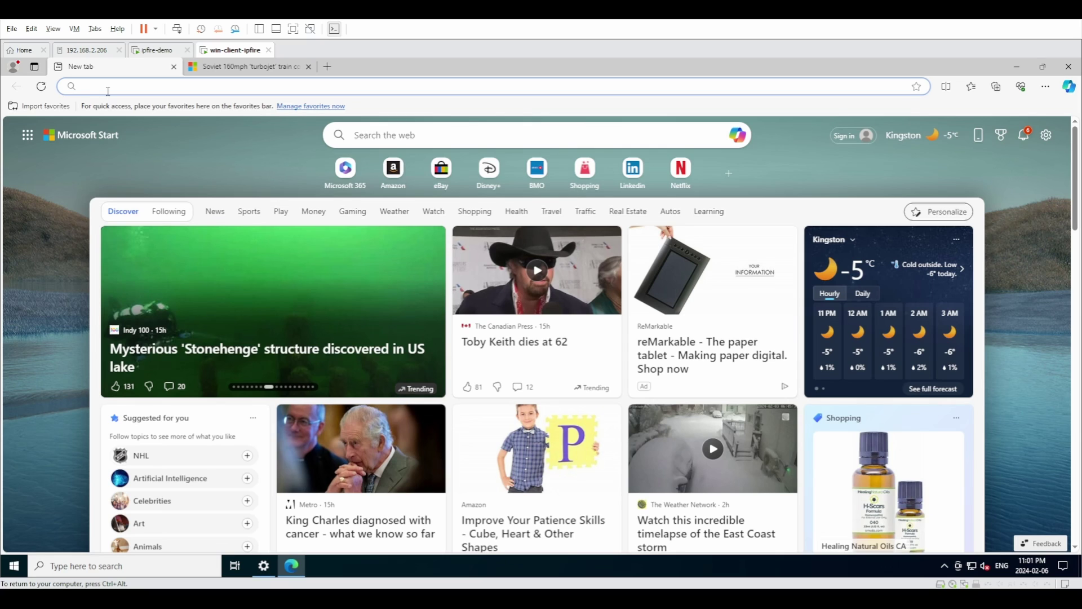
# Step: Load 192.168.1.1 in Edge and retry it twice
pyautogui.write('192.168.`')
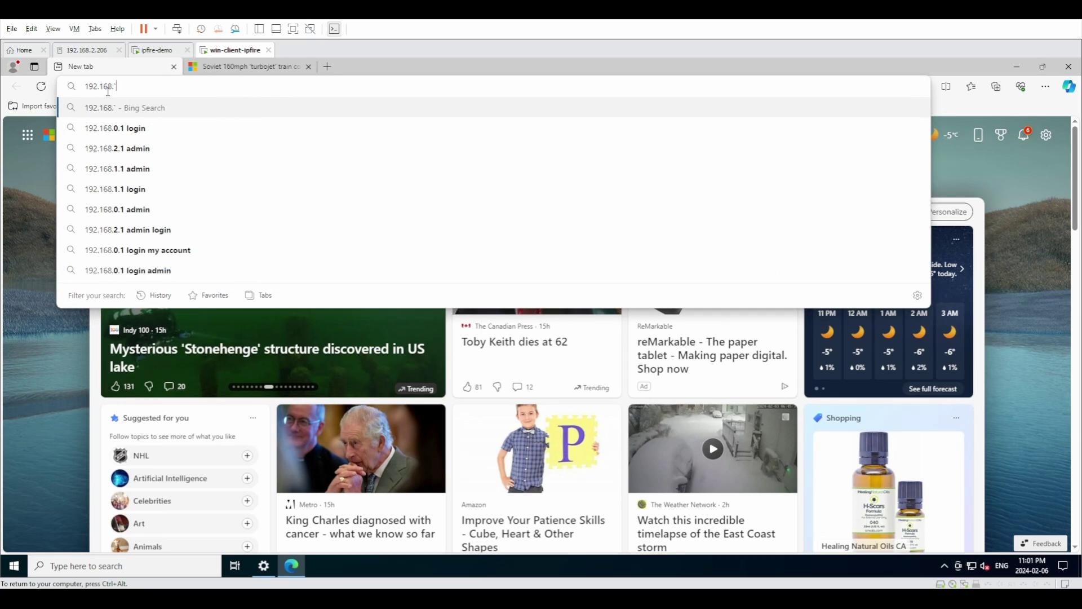
pyautogui.press('BackSpace')
pyautogui.write('1.1')
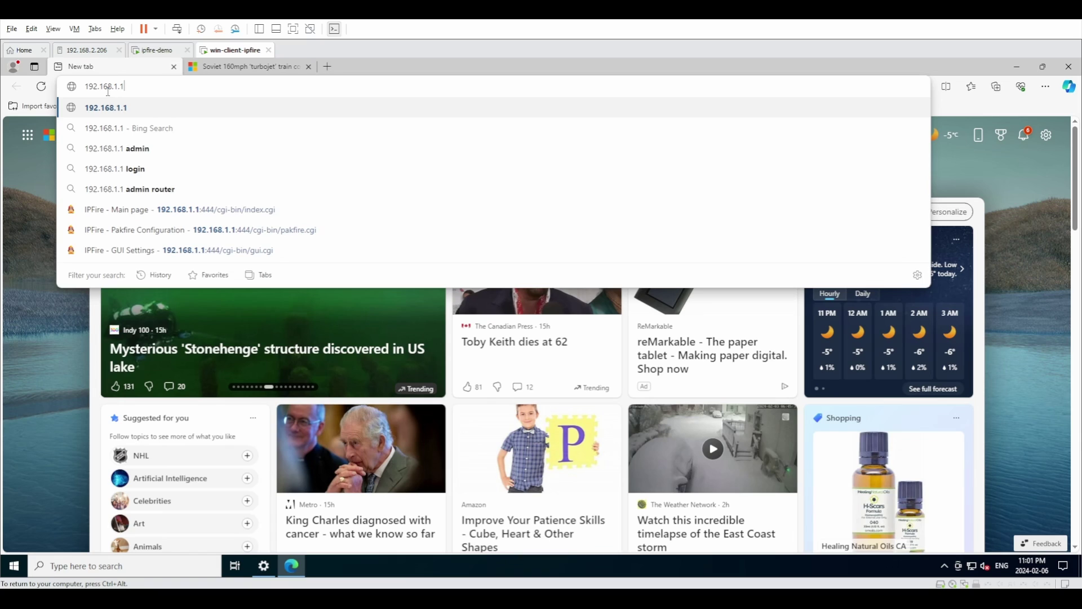
pyautogui.press('Return')
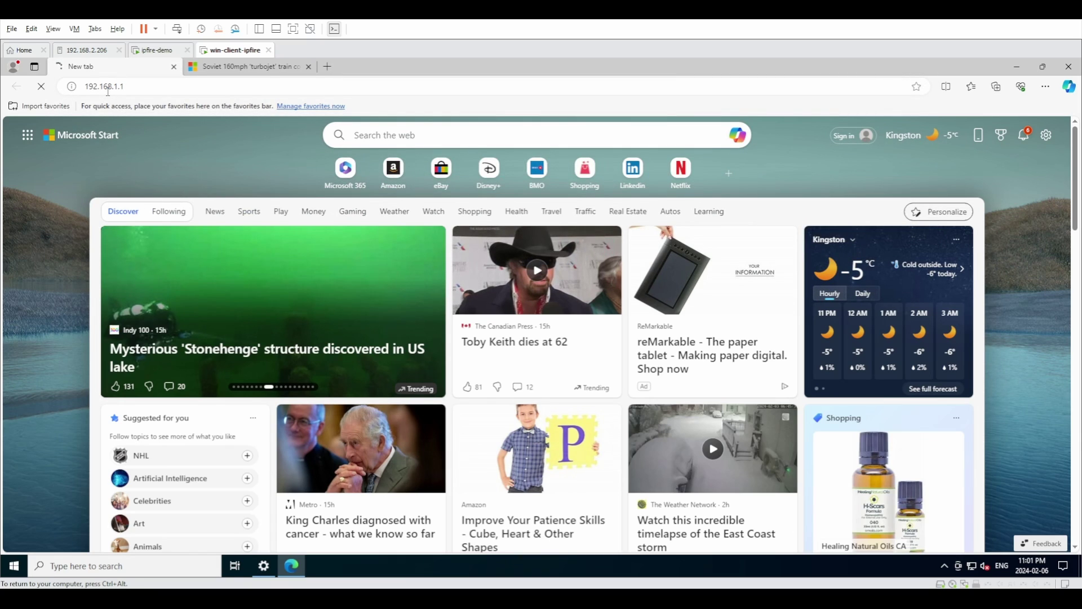
pyautogui.press('F5')
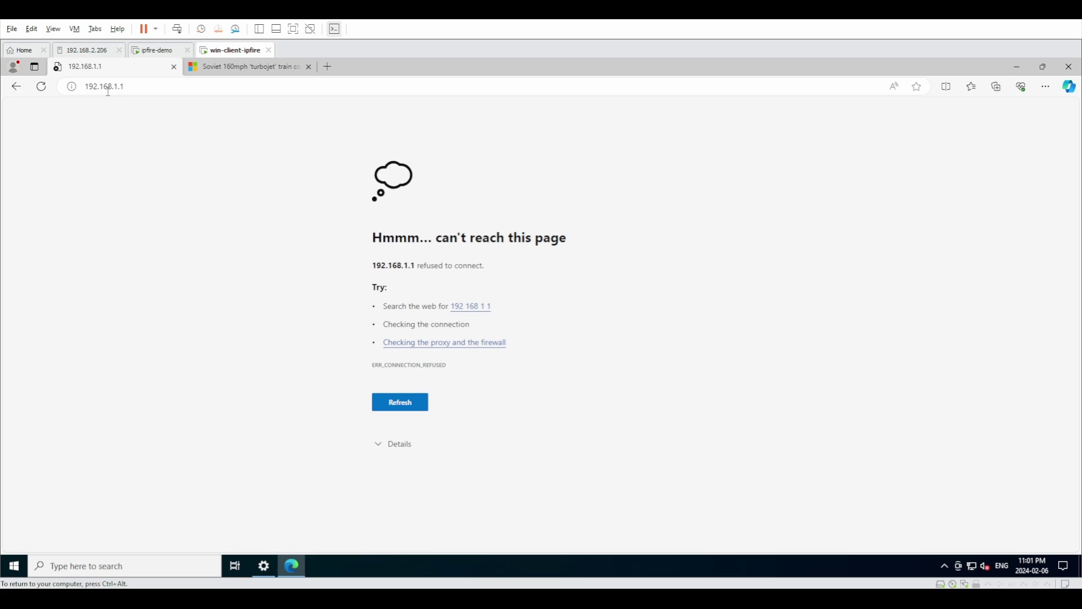
pyautogui.press('F5')
# Step: Load 192.168.1.1:444, which returns a 400 Bad Request page
pyautogui.click(108, 88)
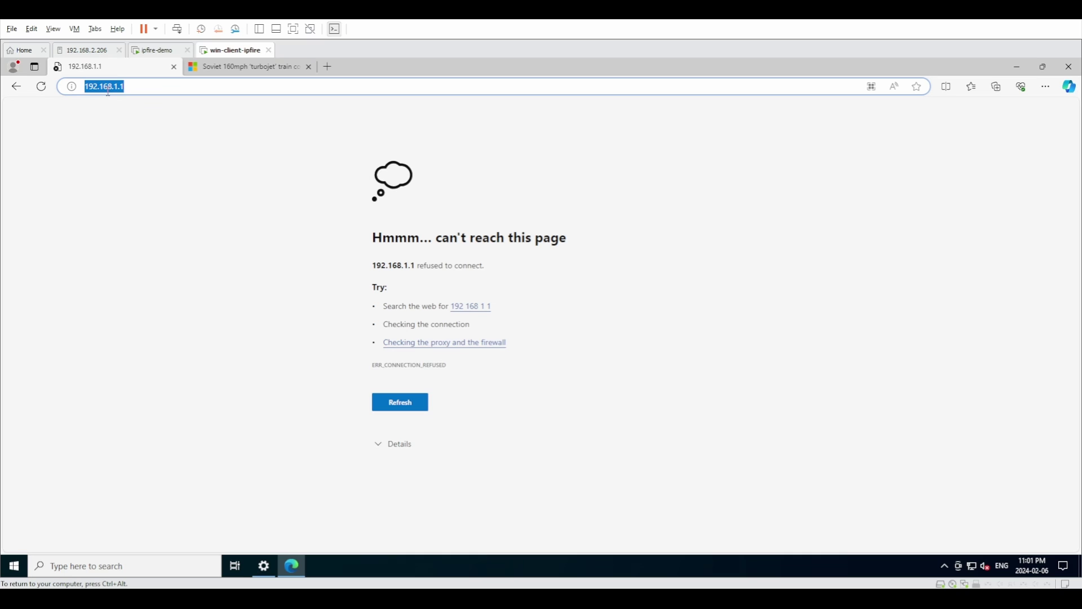
pyautogui.press('End')
pyautogui.write(':444')
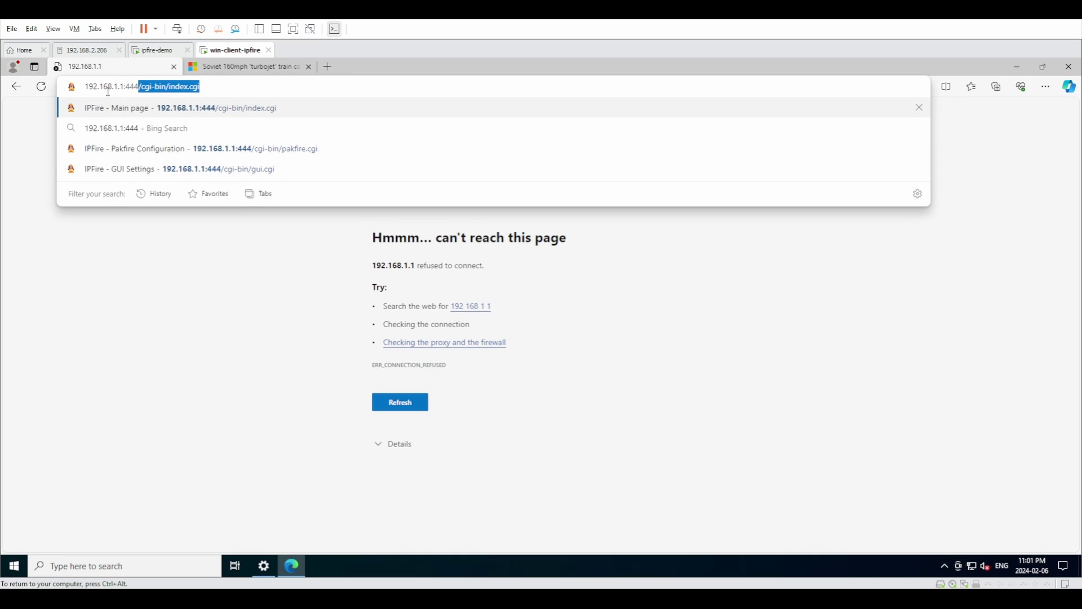
pyautogui.press('Delete')
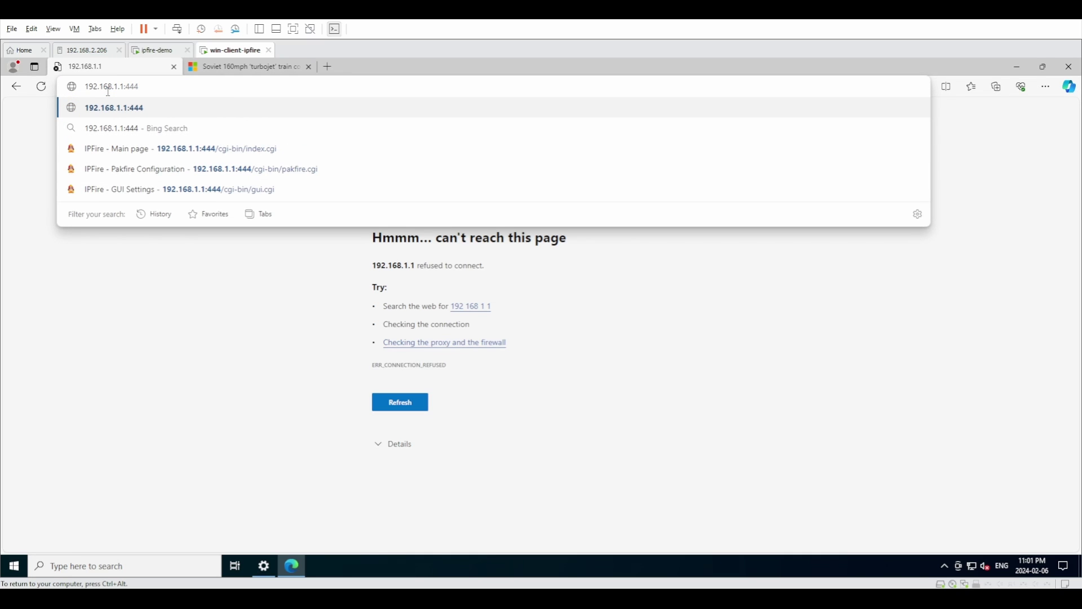
pyautogui.press('Return')
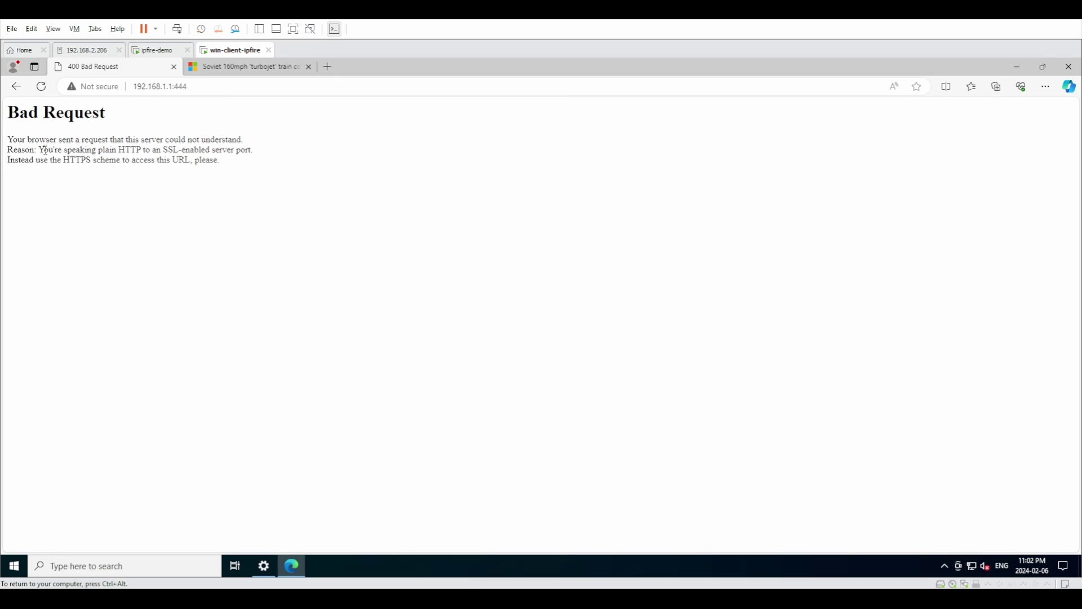
pyautogui.moveTo(44, 150); pyautogui.dragTo(146, 149)
pyautogui.doubleClick(132, 140)
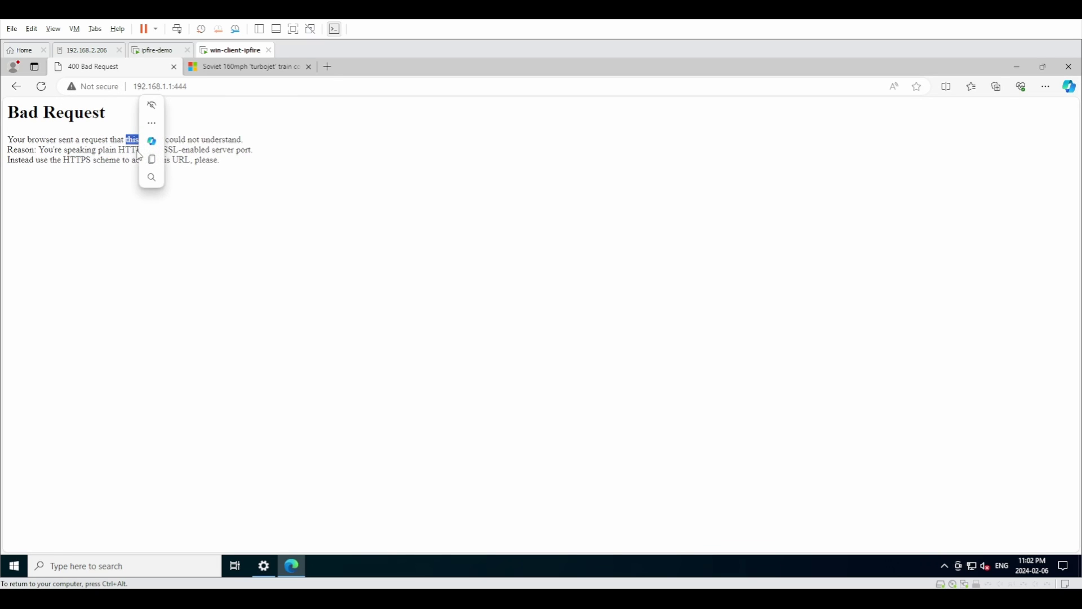
pyautogui.click(236, 166)
pyautogui.click(132, 87)
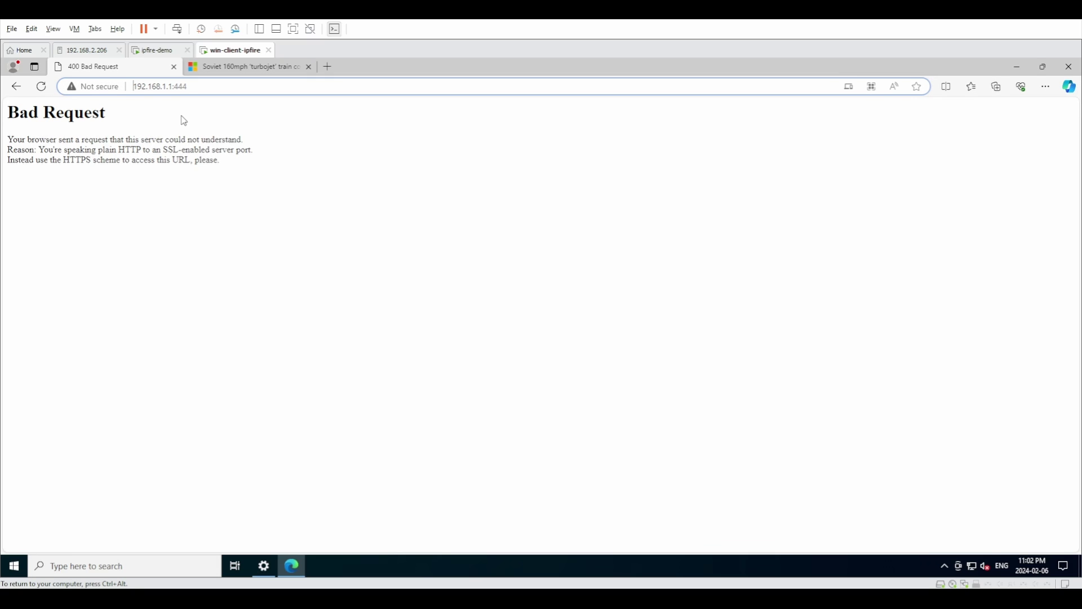
pyautogui.write('htt')
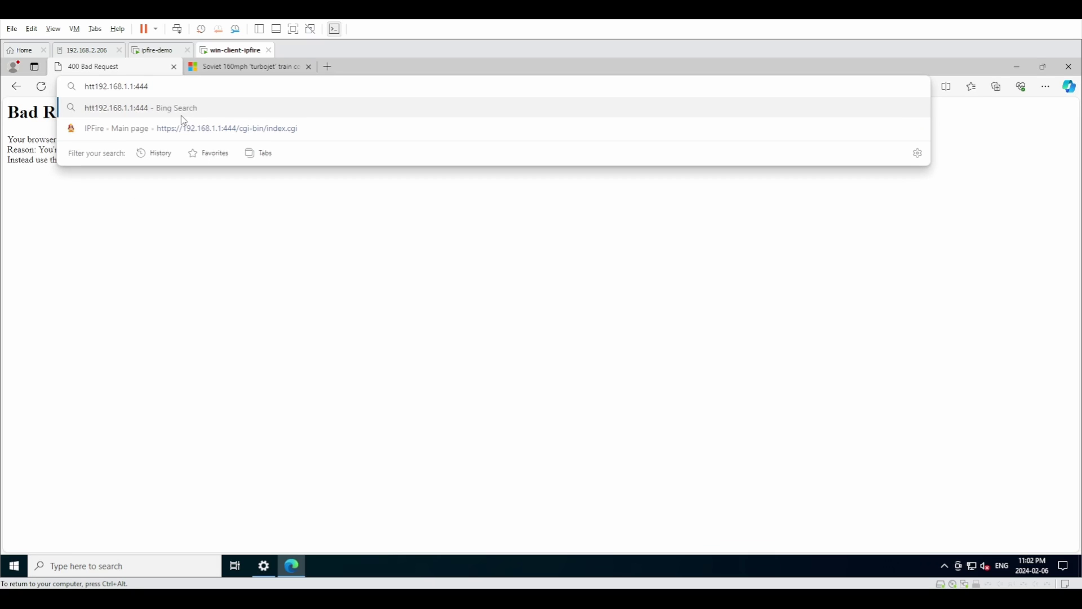
pyautogui.write('ps:')
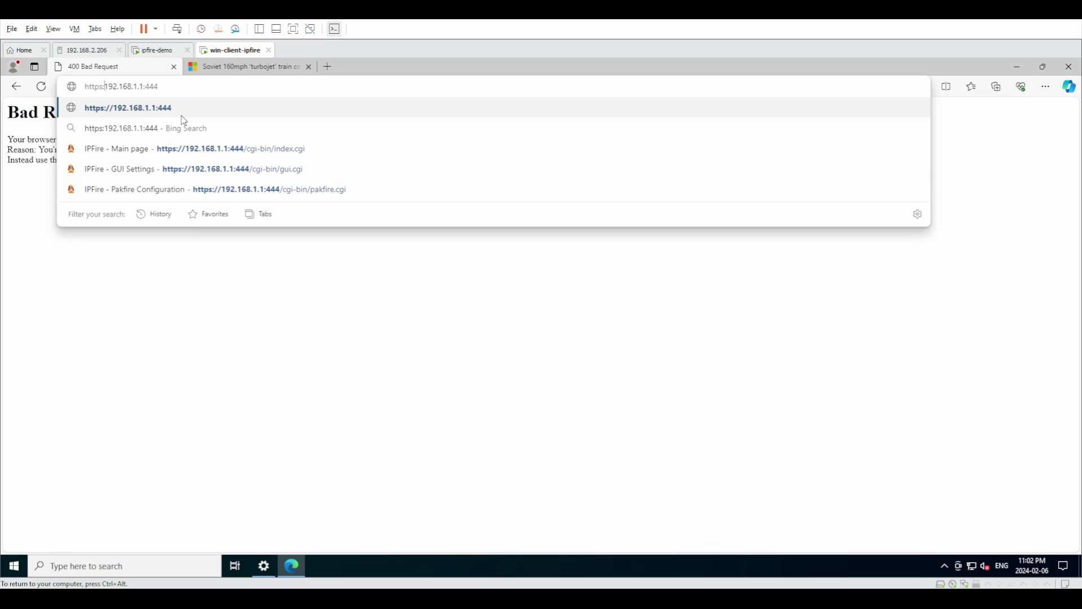
pyautogui.write('//')
pyautogui.press('Return')
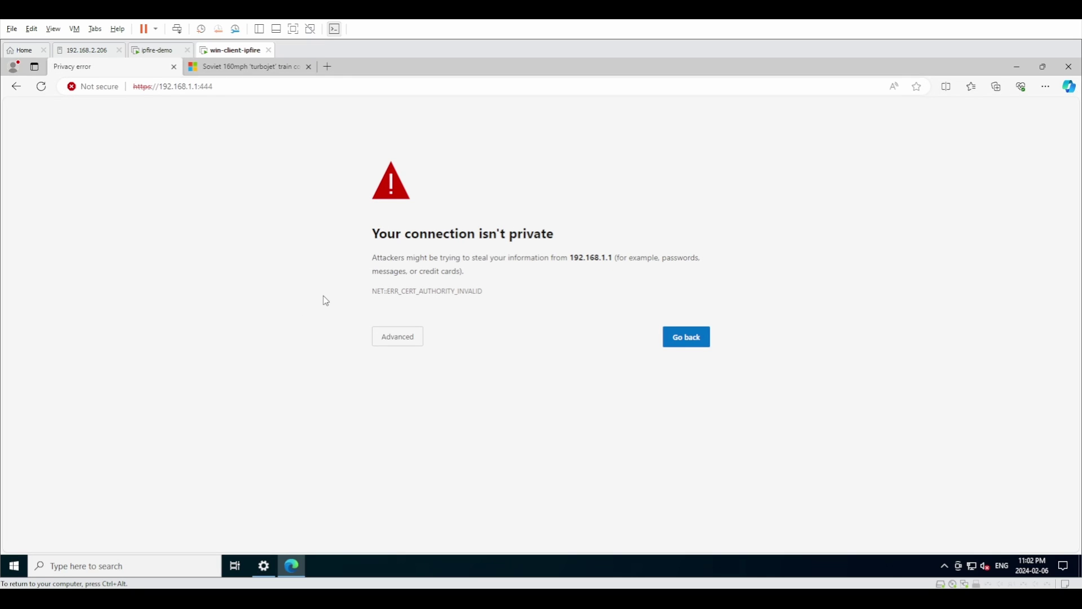
pyautogui.click(401, 341)
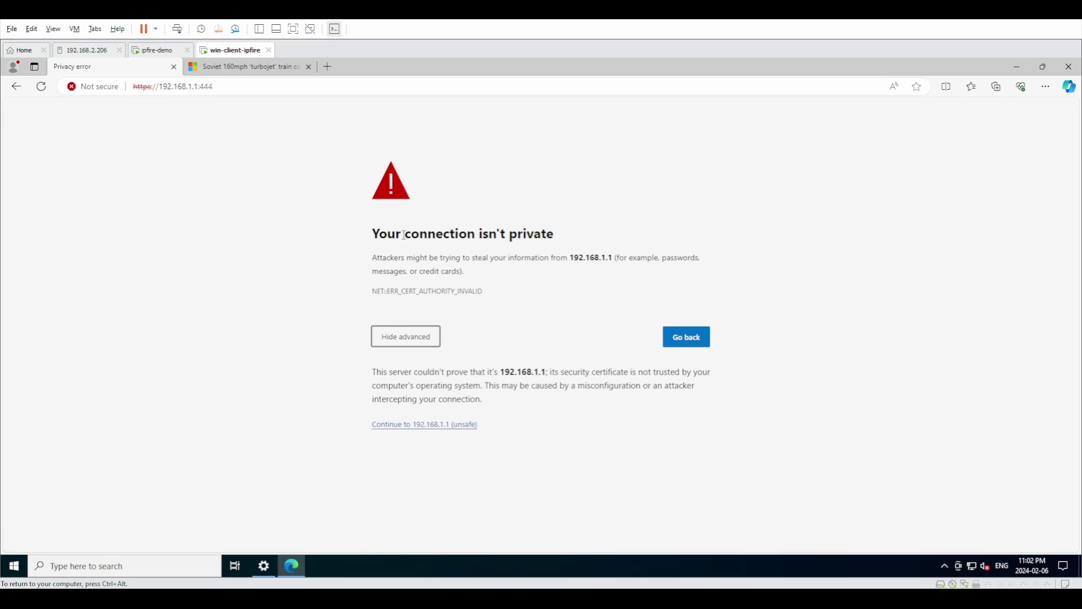
pyautogui.click(388, 430)
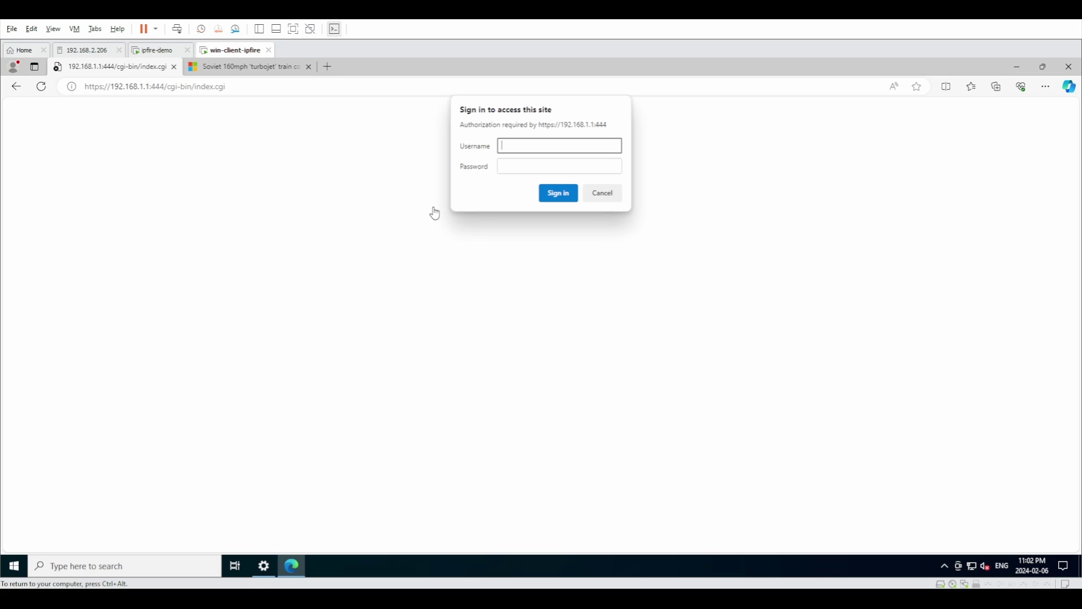
# Step: Sign in to IPFire as admin with the account password
pyautogui.write('admin')
pyautogui.press('Tab')
pyautogui.write('••')
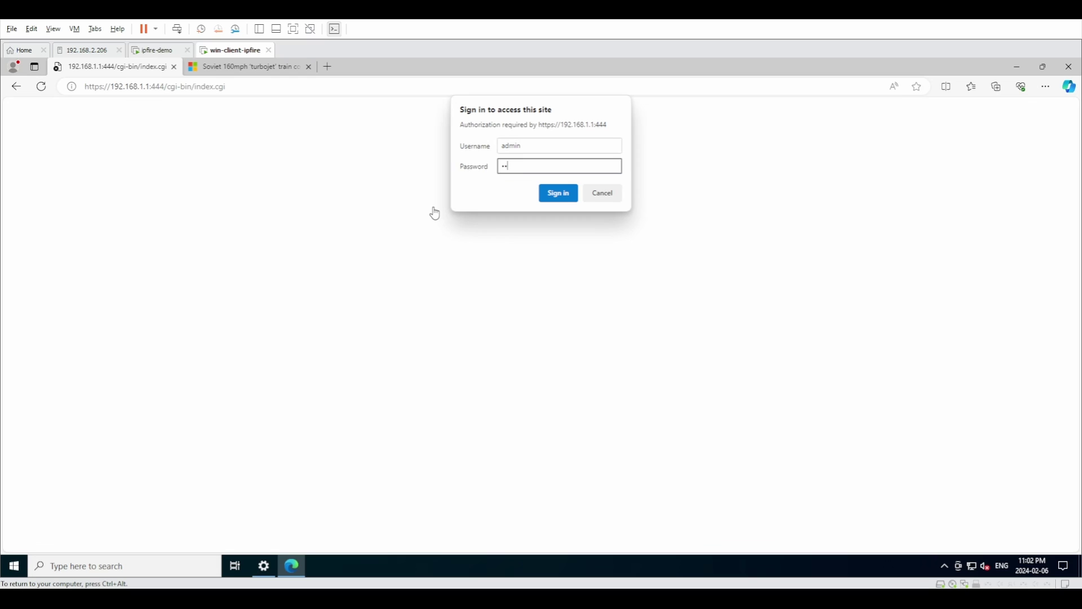
pyautogui.write('••••••')
pyautogui.press('Return')
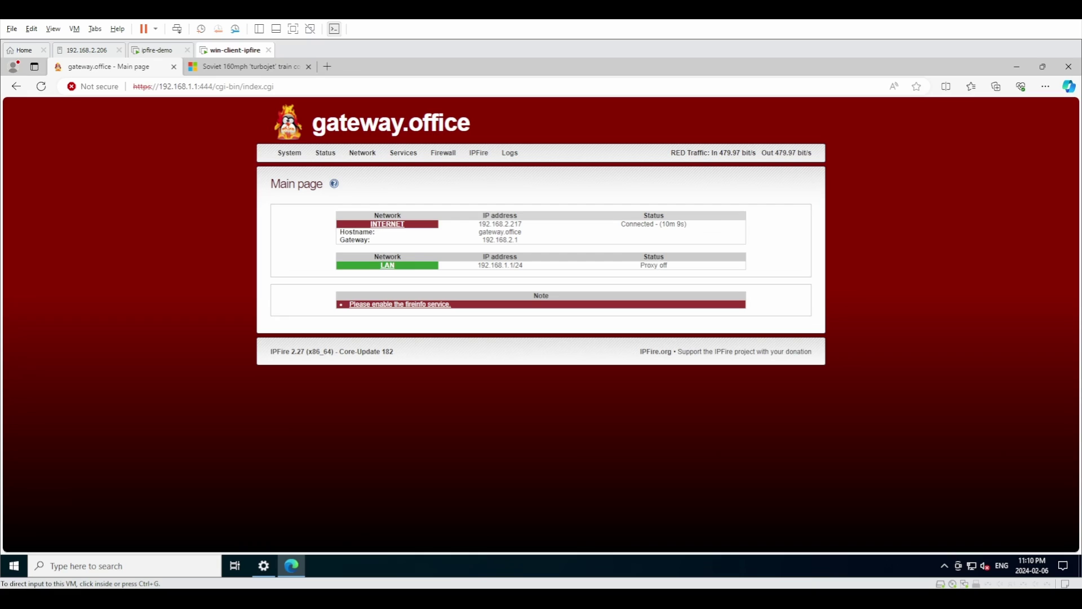
# Step: Show the System menu's pages, including Home, Mail Service, SSH Access and Backup
pyautogui.click(295, 156)
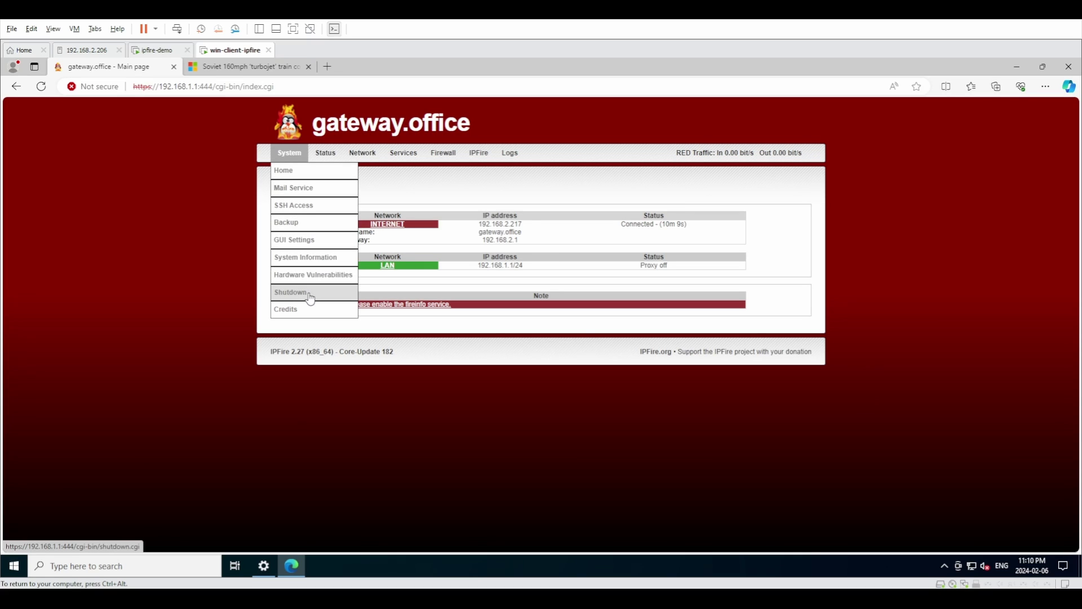
# Step: Open System > Mail Service and tick Activate Mail Service
pyautogui.click(299, 176)
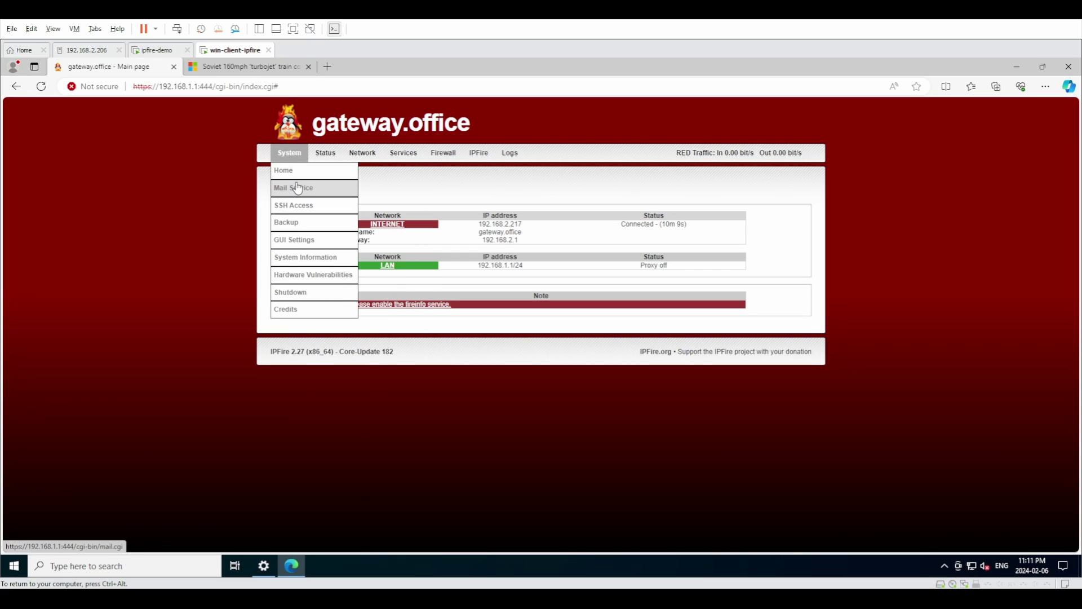
pyautogui.click(298, 187)
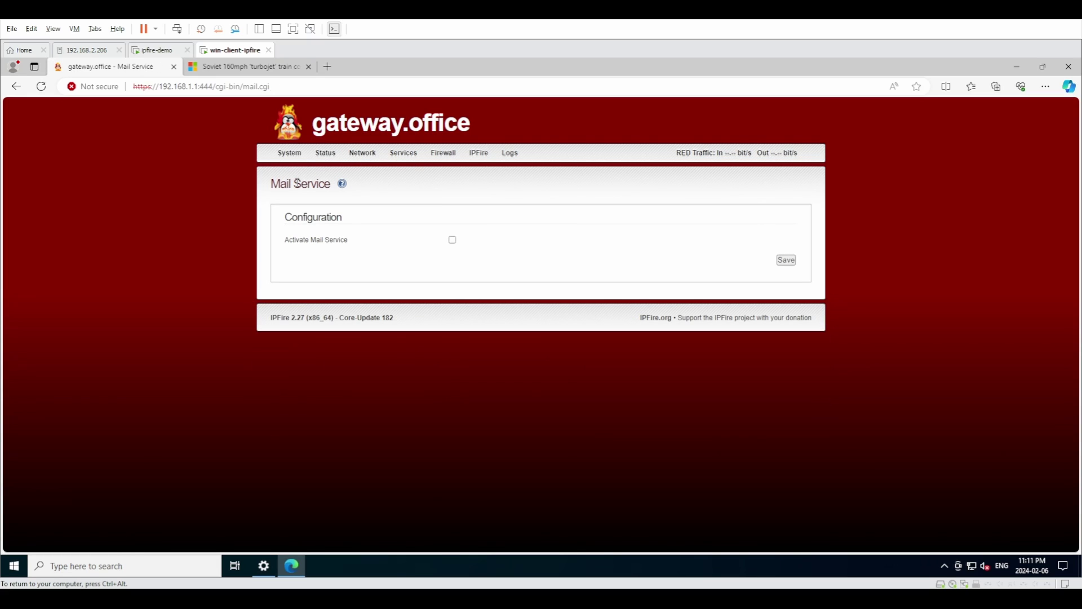
pyautogui.click(452, 241)
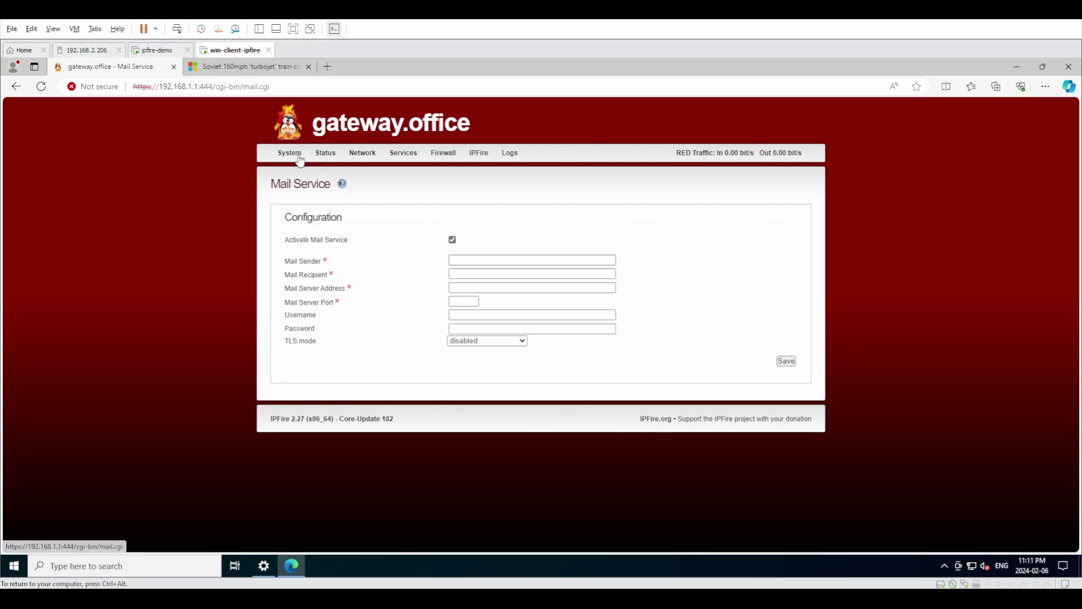
# Step: Visit the SSH Access page, then the Backup page
pyautogui.moveTo(294, 155)
pyautogui.click(305, 207)
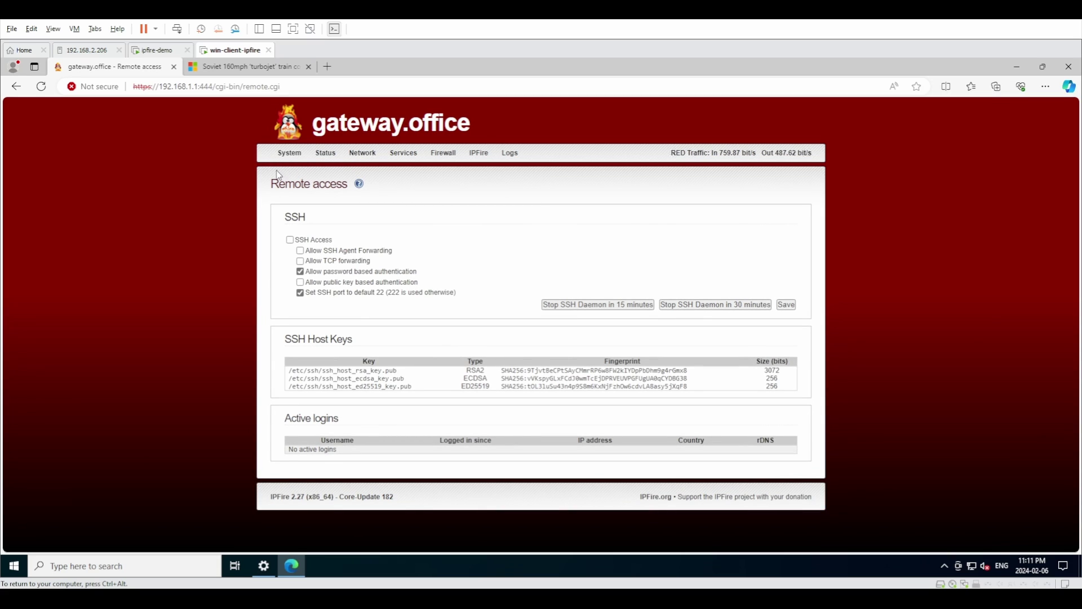
pyautogui.moveTo(289, 157)
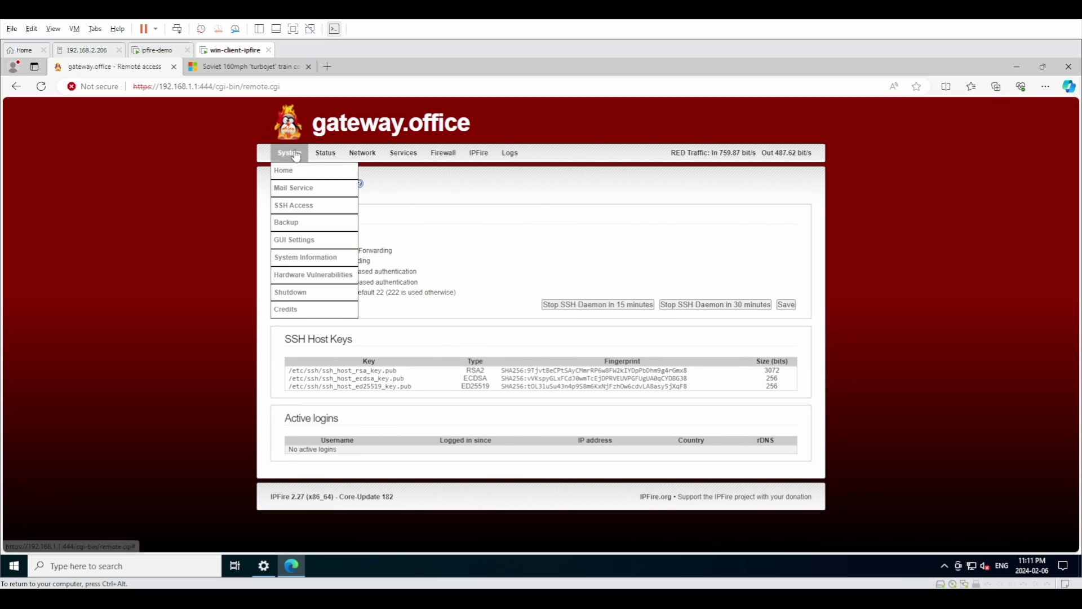
pyautogui.click(315, 223)
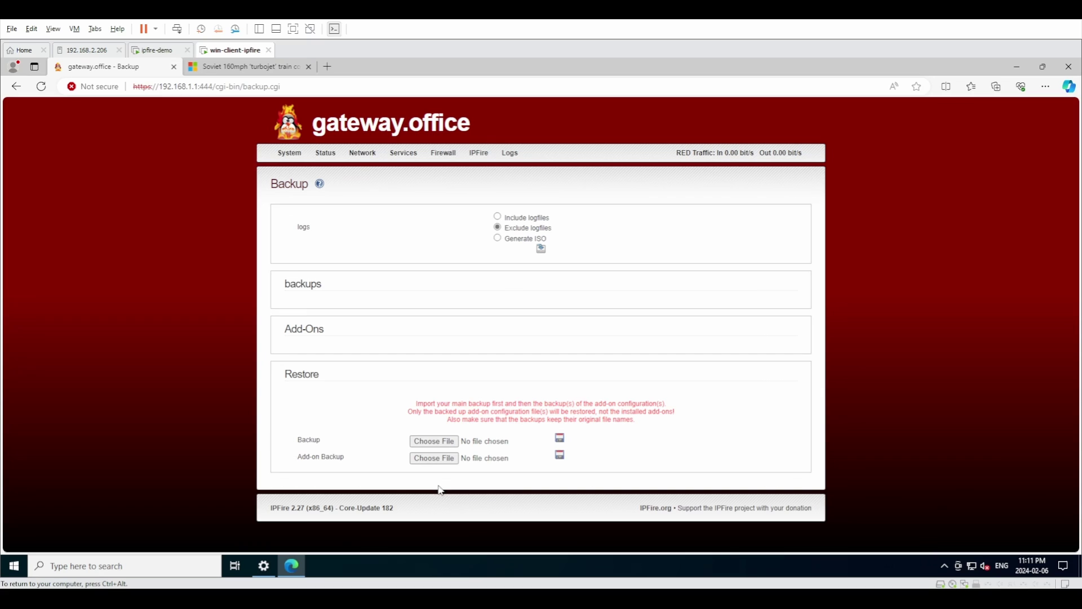
pyautogui.moveTo(290, 155)
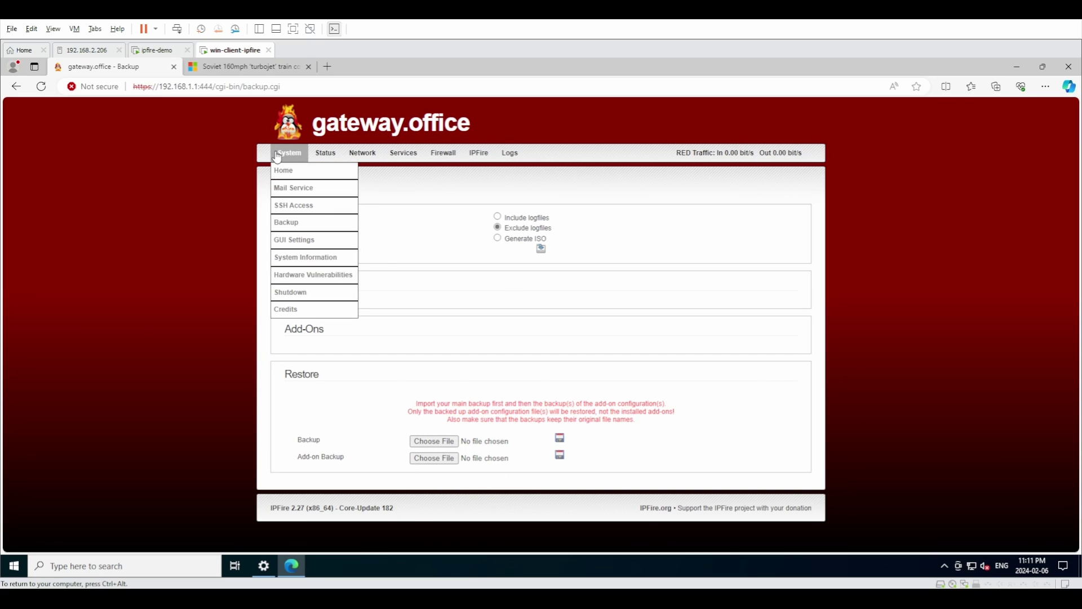
pyautogui.click(312, 248)
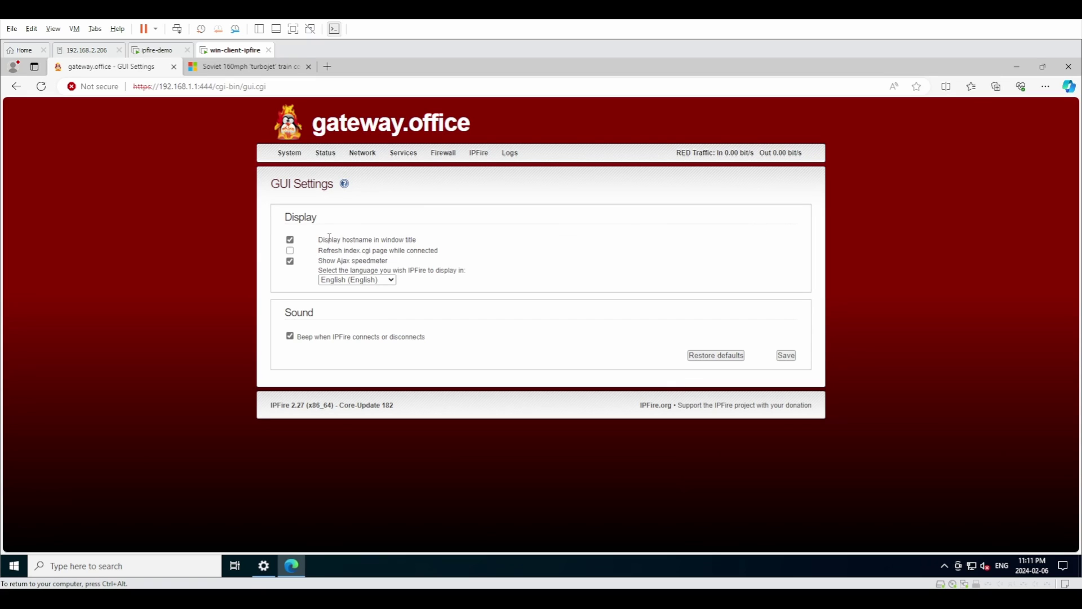
pyautogui.moveTo(378, 234); pyautogui.dragTo(445, 249)
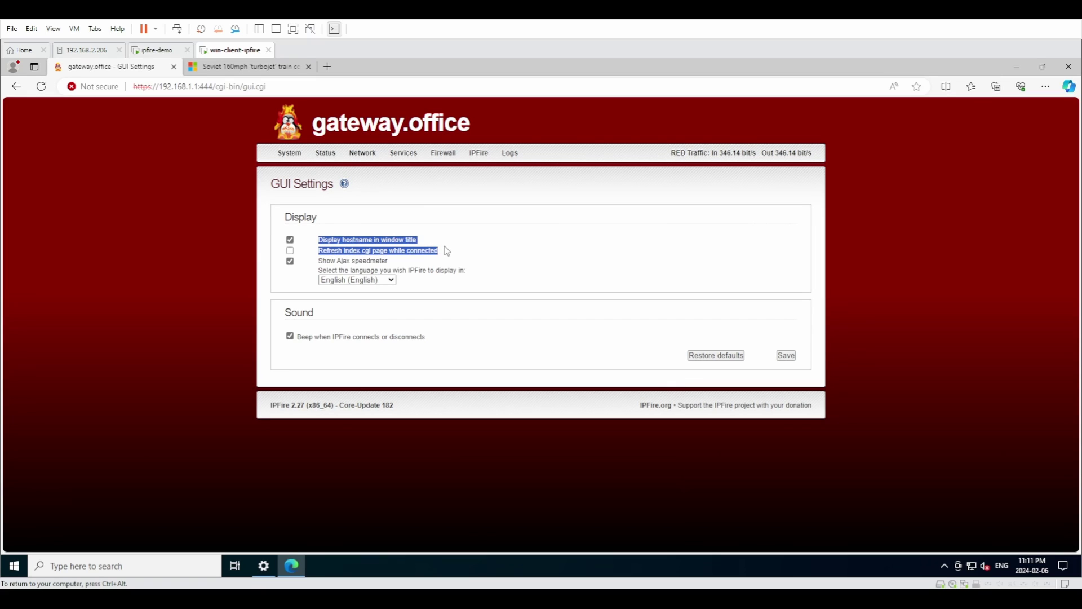
pyautogui.click(354, 249)
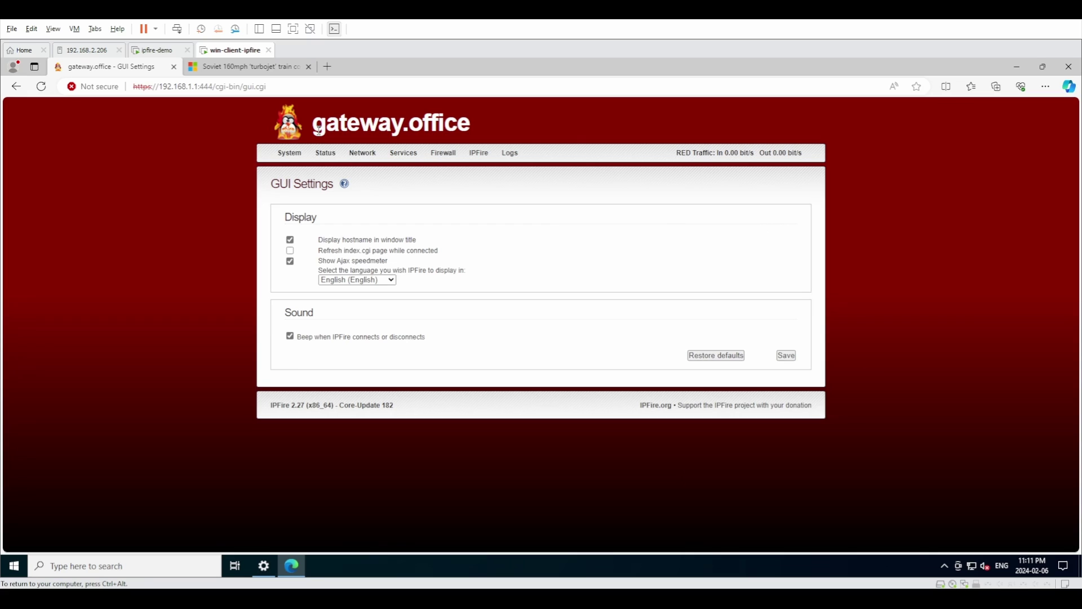
pyautogui.moveTo(317, 129); pyautogui.dragTo(476, 127)
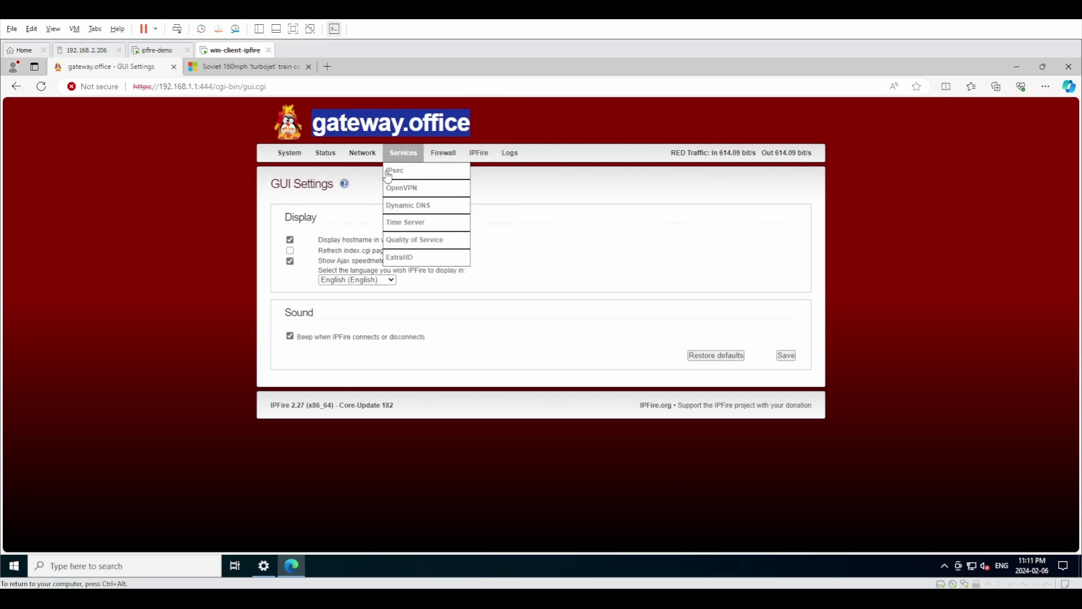
pyautogui.click(530, 293)
pyautogui.click(290, 261)
pyautogui.click(290, 261)
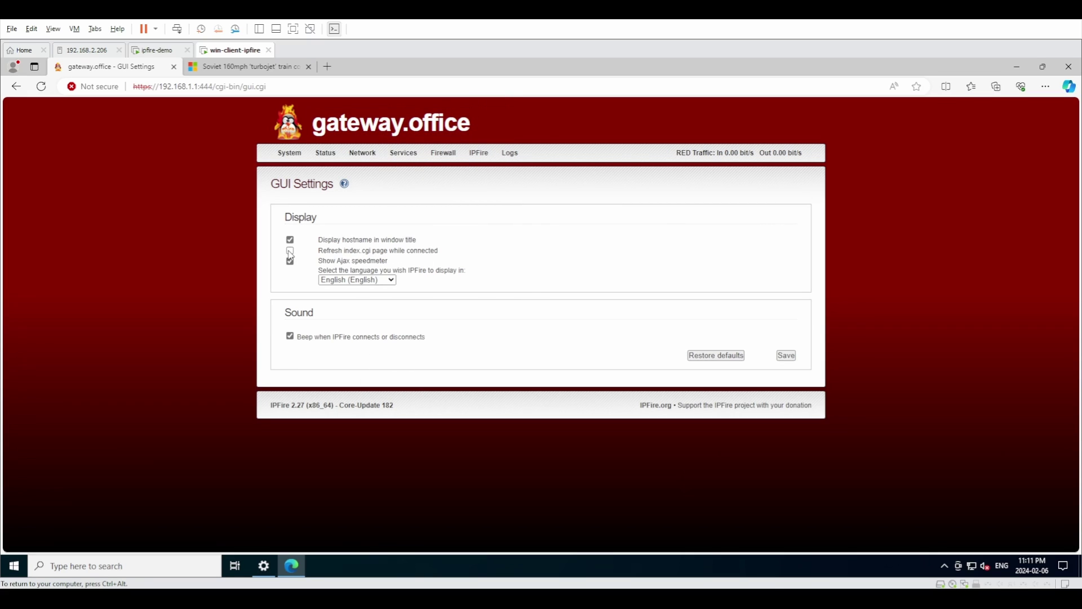
pyautogui.tripleClick(327, 260)
pyautogui.click(357, 261)
pyautogui.moveTo(691, 153); pyautogui.dragTo(767, 153)
pyautogui.moveTo(289, 161)
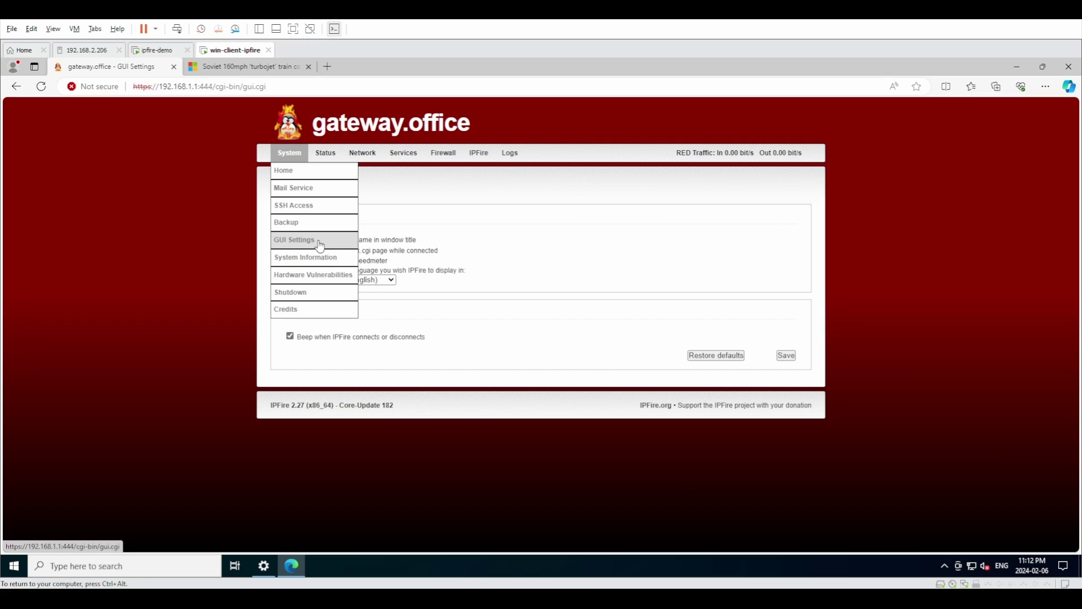
# Step: Open System Information (Fireinfo) and highlight the kernel version and CPU model entries
pyautogui.click(315, 261)
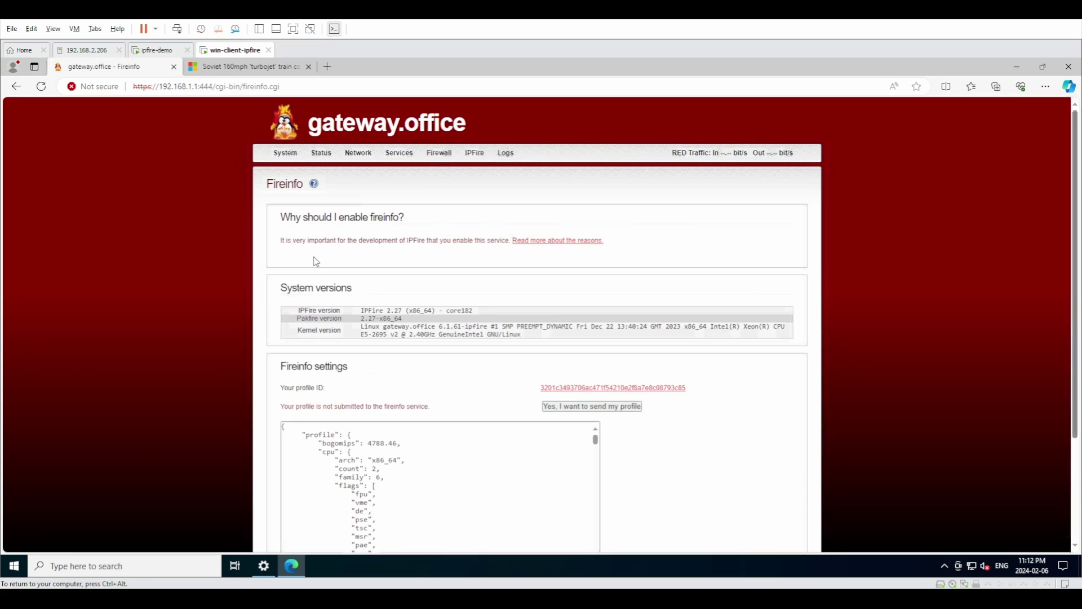
pyautogui.scroll(-3, 204, 285)
pyautogui.scroll(3, 777, 449)
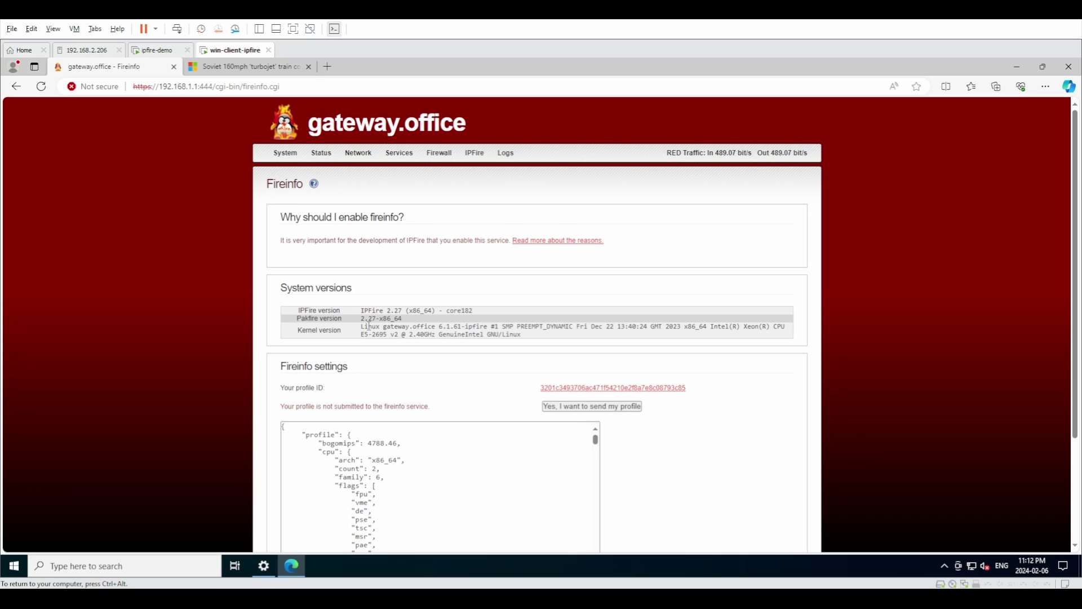
pyautogui.moveTo(366, 319); pyautogui.dragTo(472, 328)
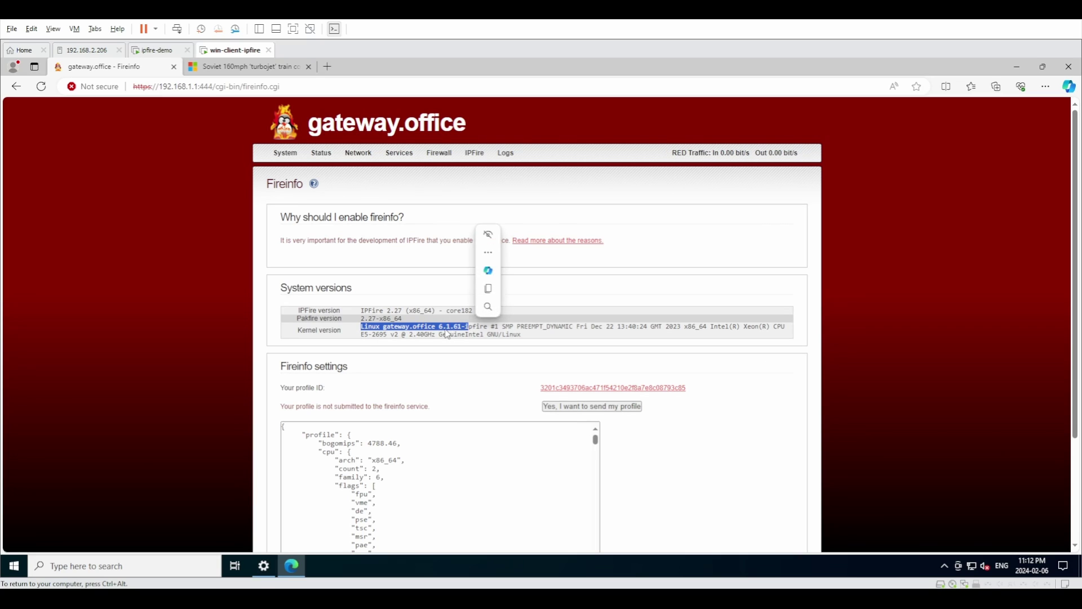
pyautogui.click(442, 335)
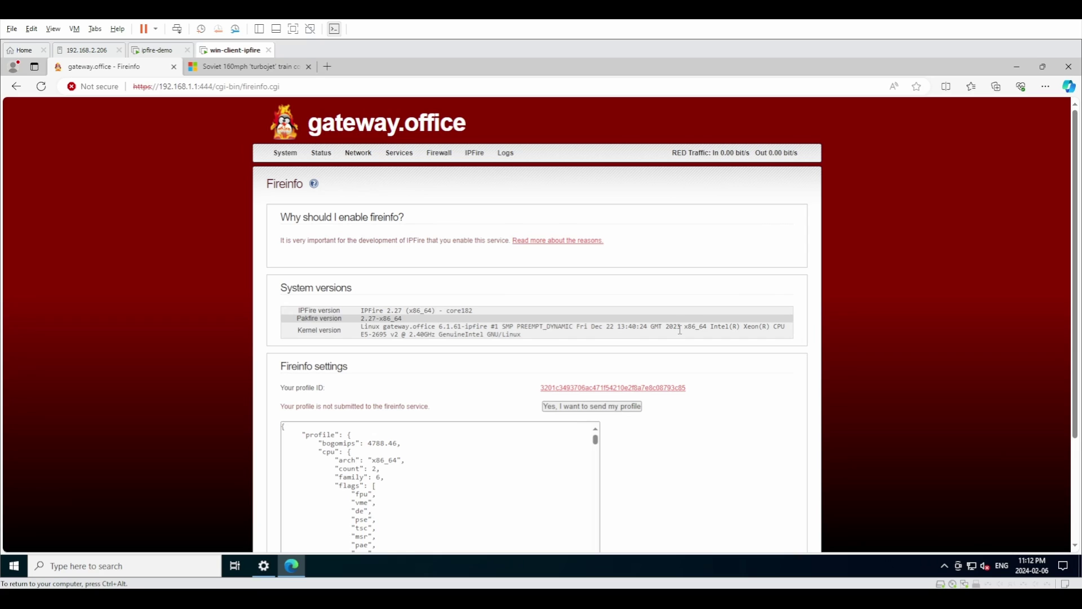
pyautogui.moveTo(683, 326); pyautogui.dragTo(393, 336)
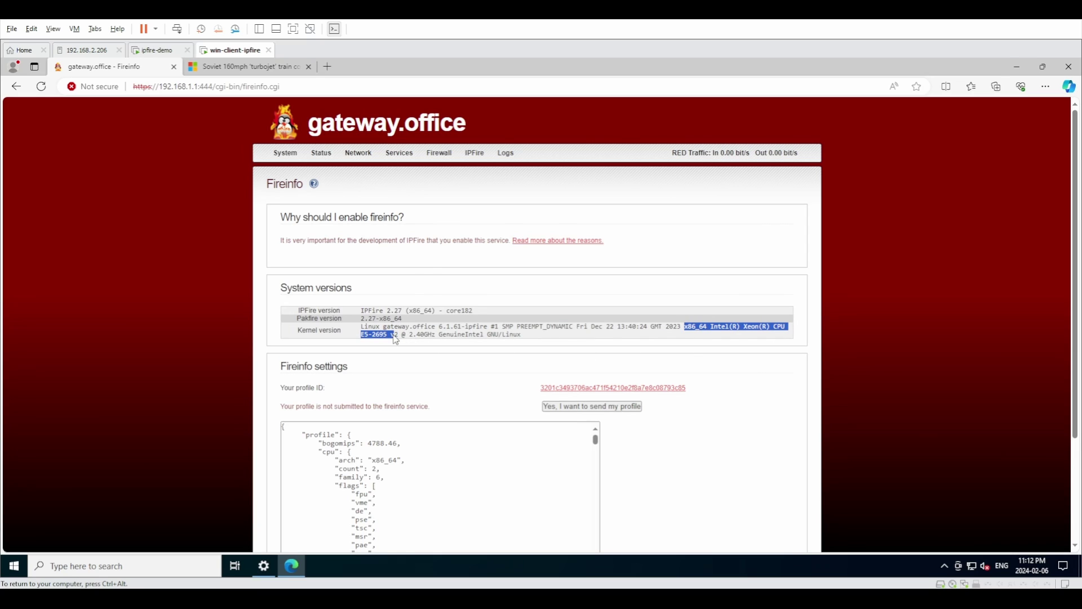
pyautogui.click(365, 334)
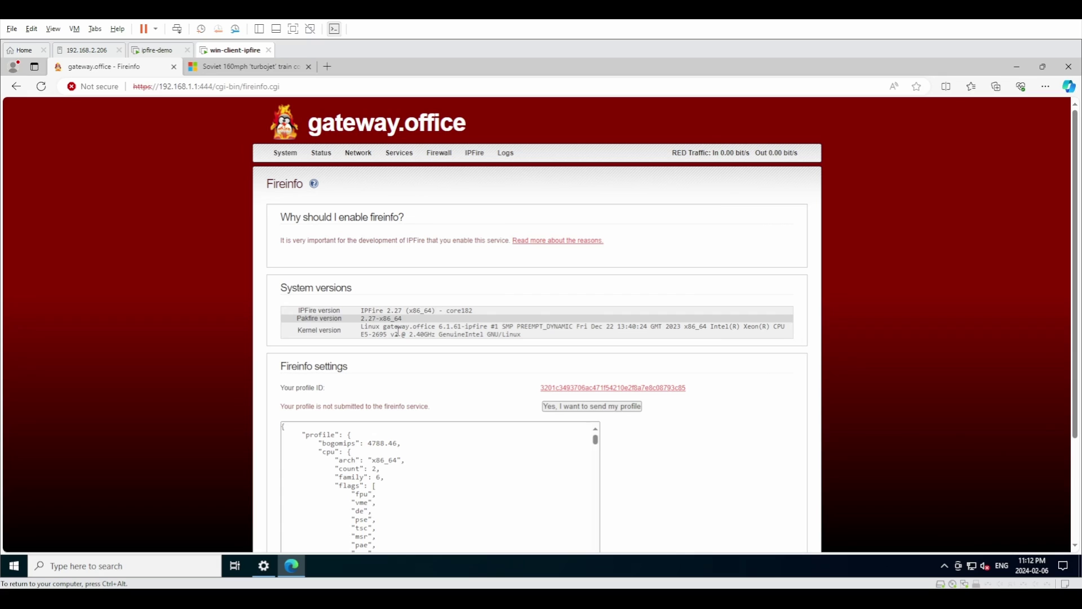
pyautogui.scroll(-3, 776, 372)
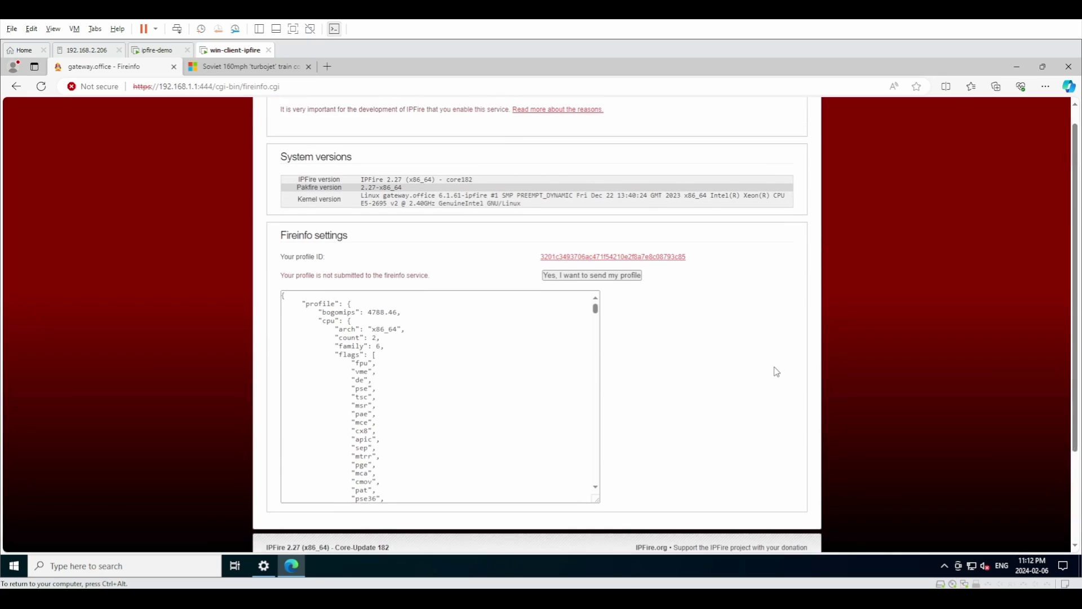
pyautogui.scroll(3, 775, 370)
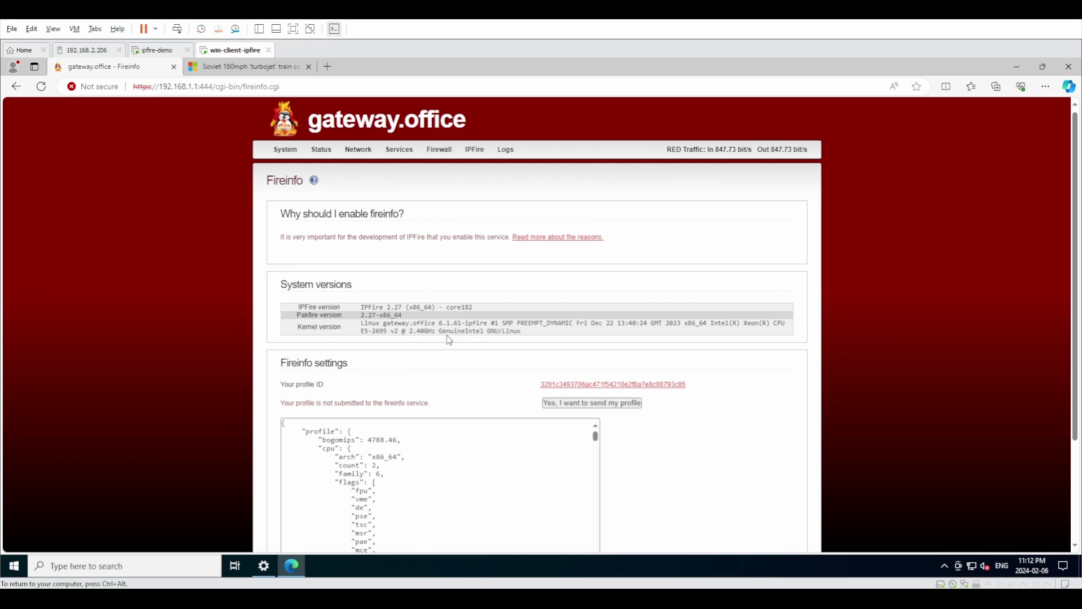
# Step: Open System > Hardware Vulnerabilities to view each vulnerability's mitigation status
pyautogui.moveTo(291, 151)
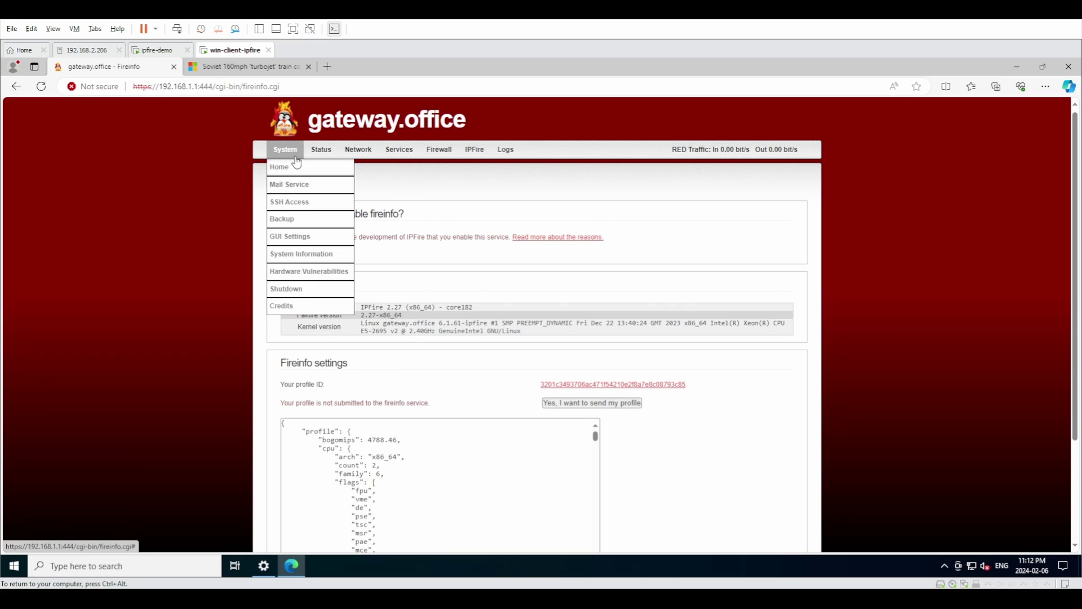
pyautogui.click(317, 272)
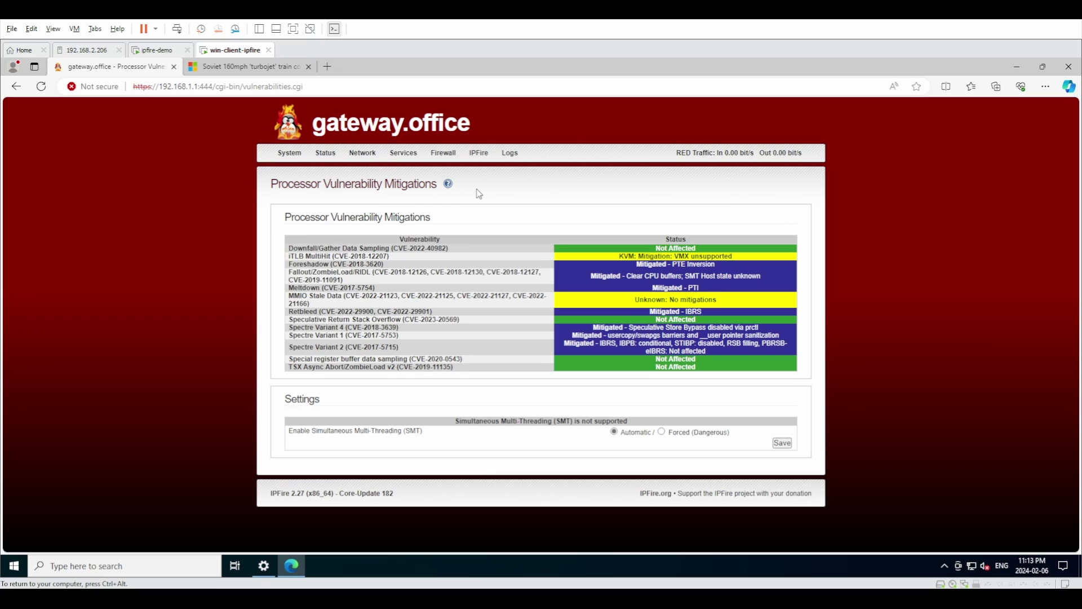
# Step: Visit the Shutdown page, then open Credits and highlight the contributor names
pyautogui.moveTo(280, 155)
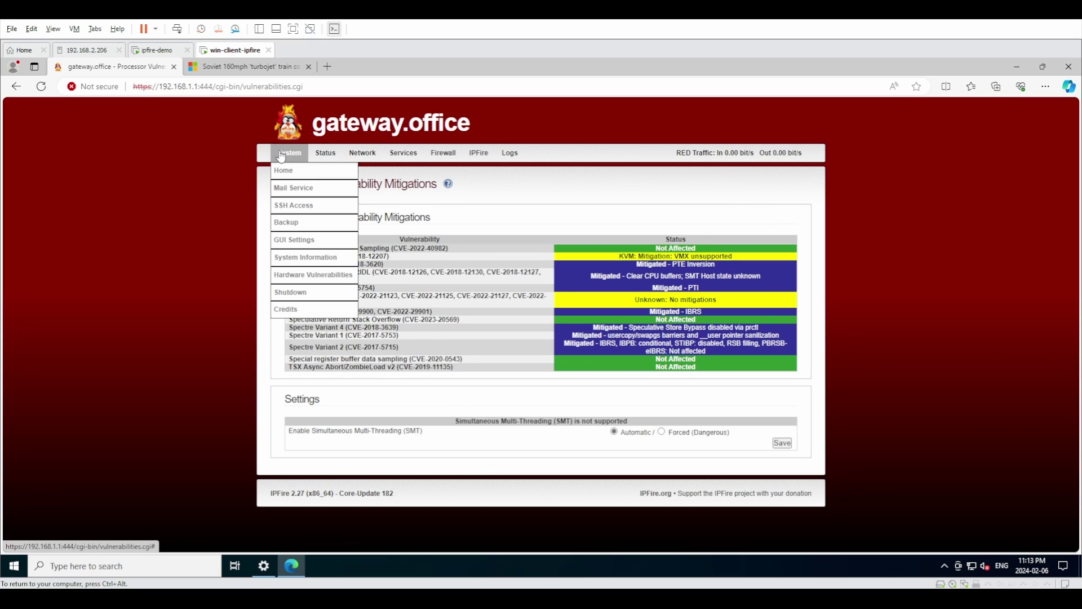
pyautogui.click(285, 298)
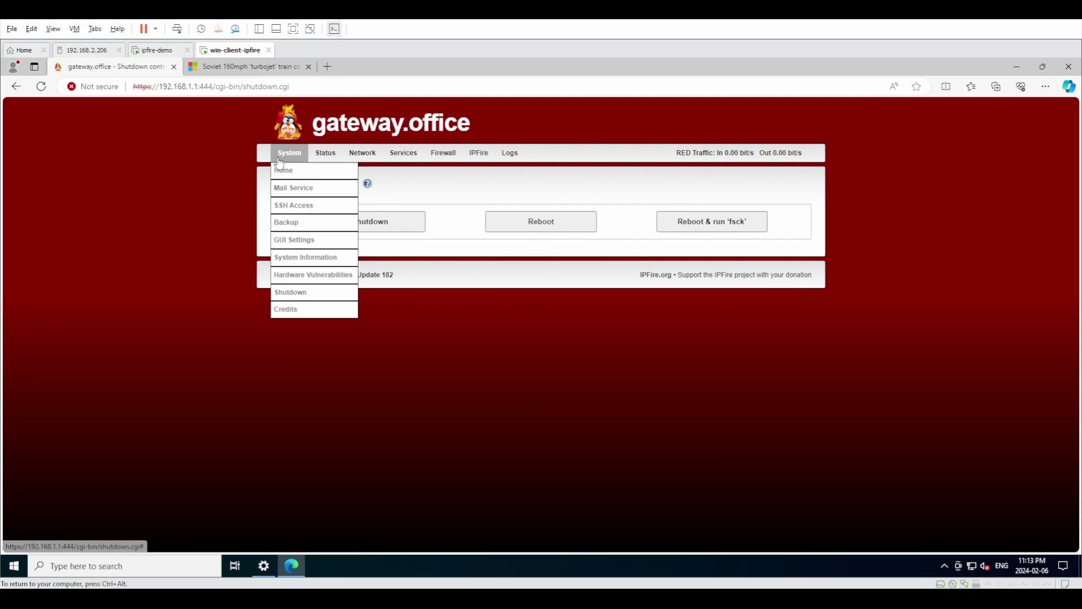
pyautogui.moveTo(276, 165)
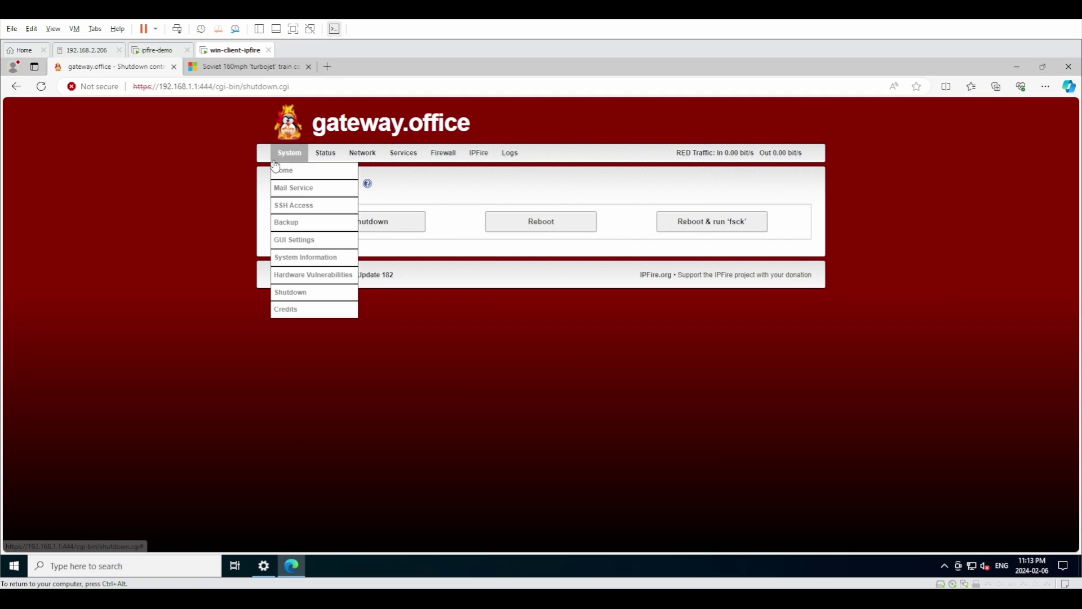
pyautogui.click(307, 314)
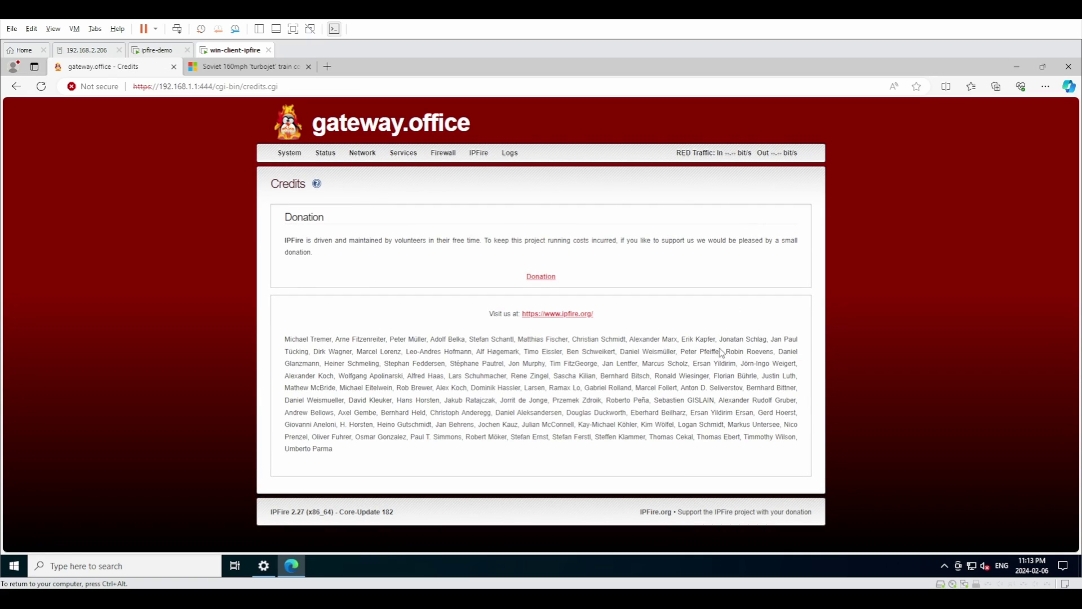
pyautogui.moveTo(283, 327); pyautogui.dragTo(676, 415)
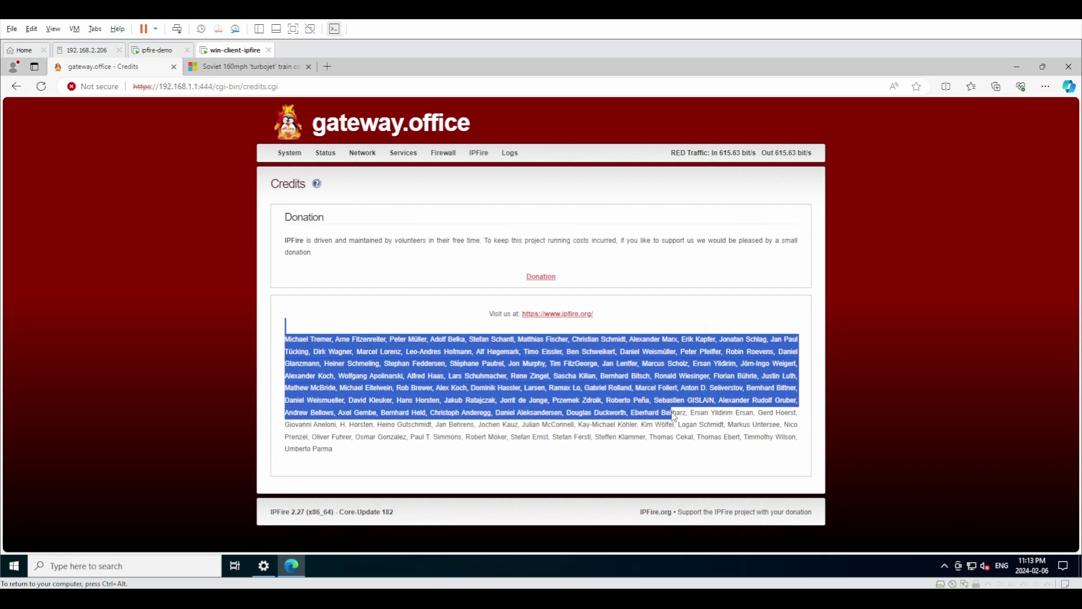
pyautogui.click(614, 459)
pyautogui.tripleClick(347, 377)
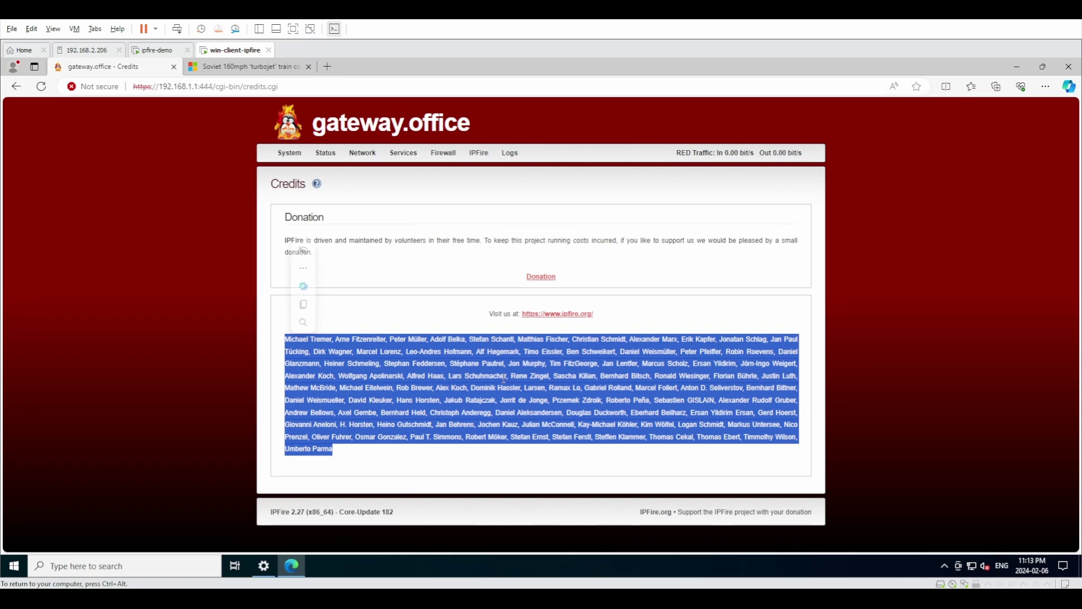
pyautogui.click(406, 373)
pyautogui.moveTo(323, 153)
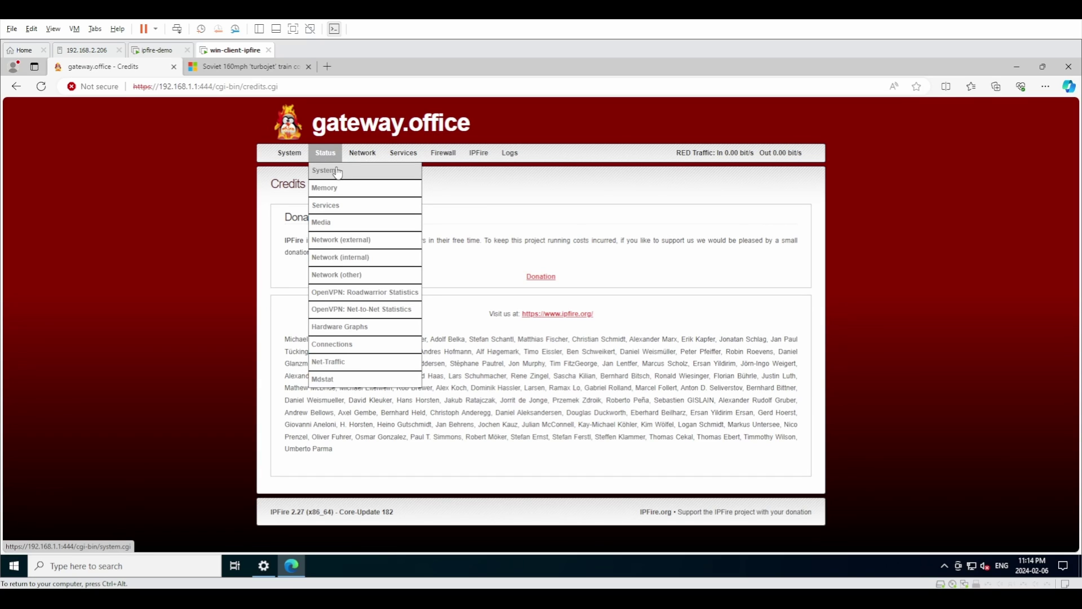
# Step: Browse the Status System, Memory and Services pages, then open Media
pyautogui.click(331, 170)
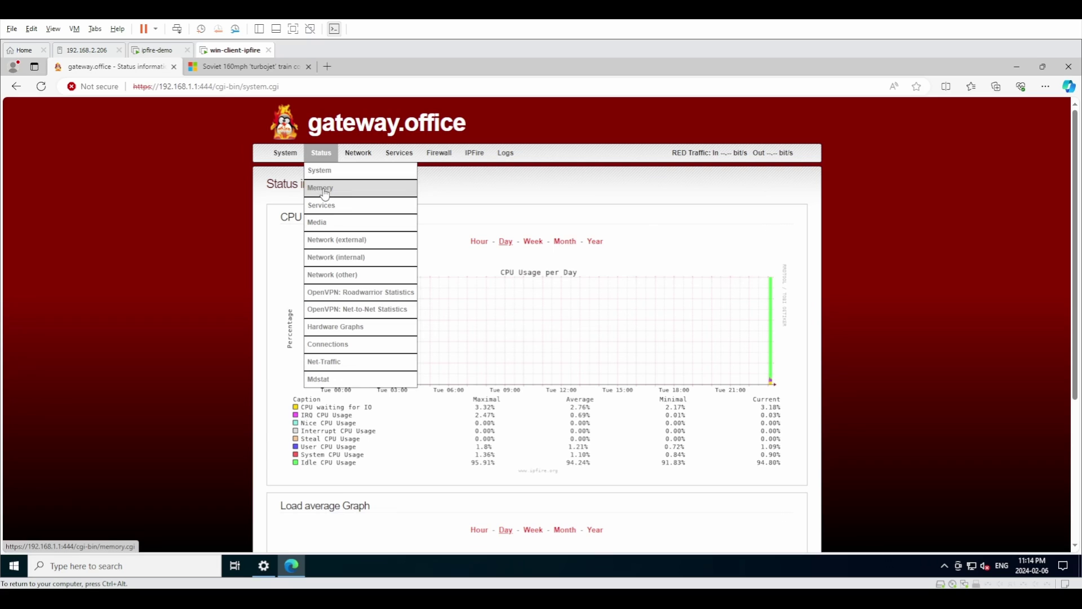
pyautogui.click(326, 188)
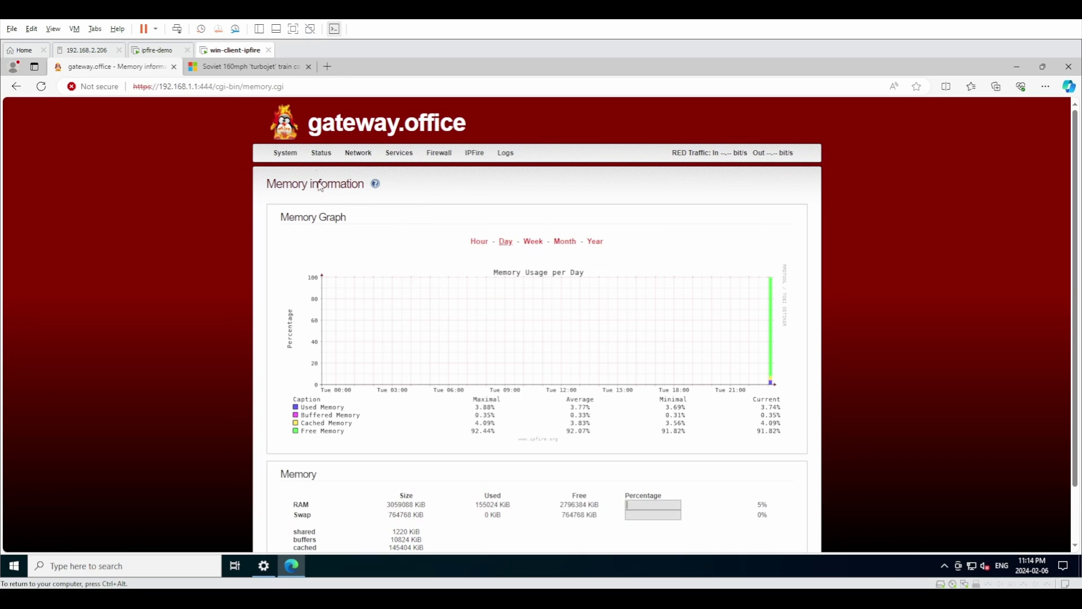
pyautogui.click(351, 215)
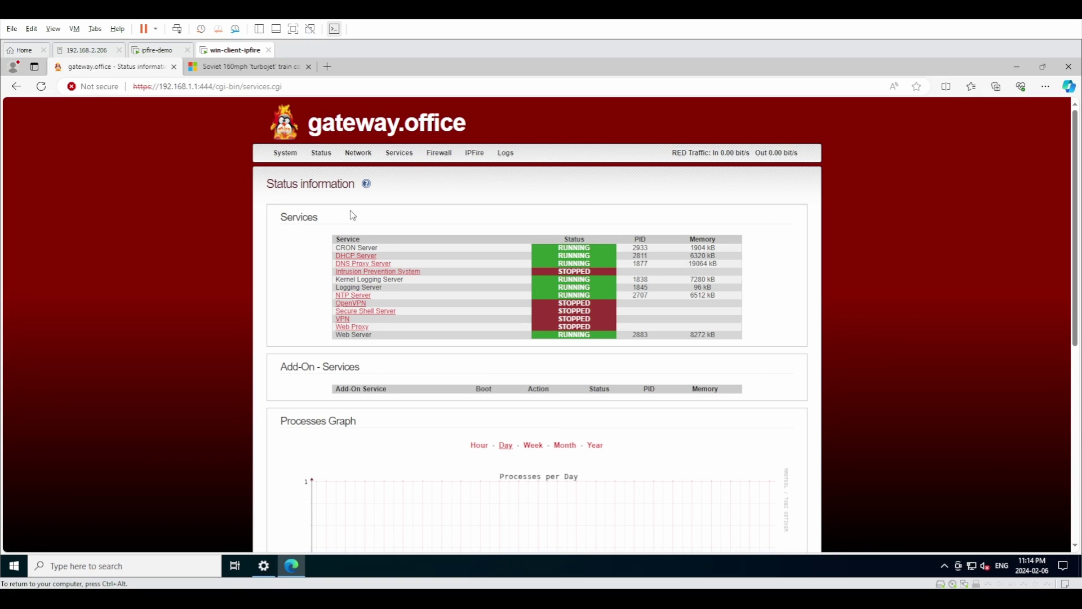
pyautogui.moveTo(330, 154)
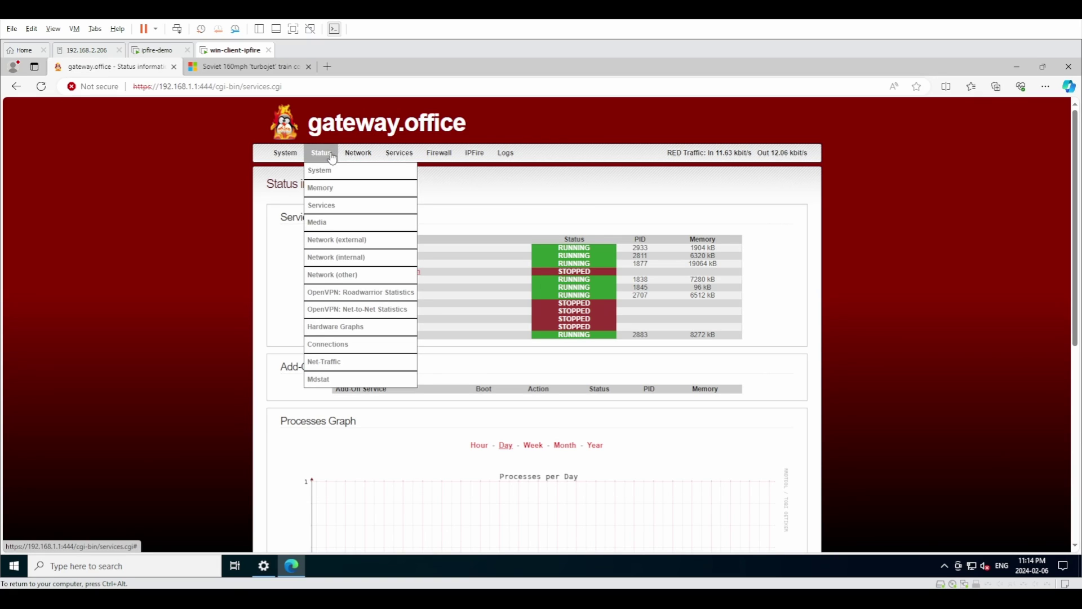
pyautogui.click(321, 222)
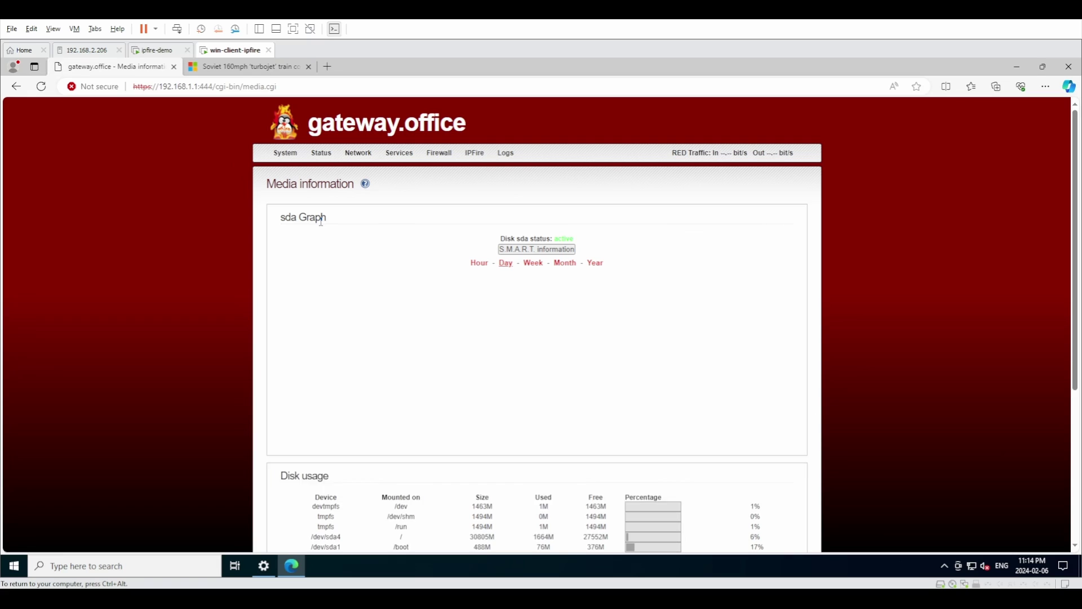
# Step: Show the sda S.M.A.R.T. details and highlight its device model and serial number
pyautogui.click(557, 253)
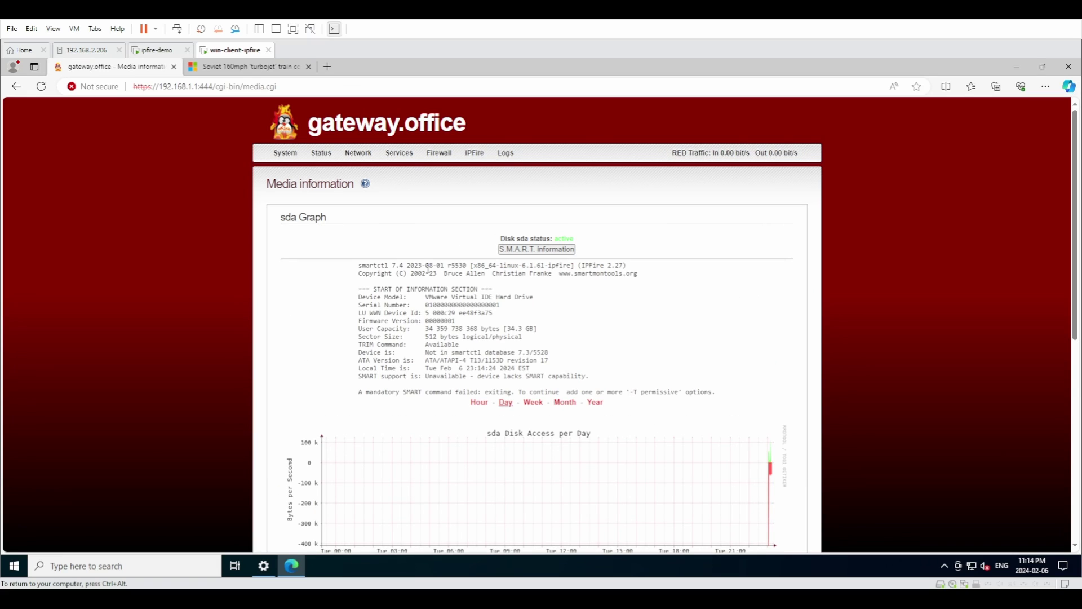
pyautogui.scroll(-4, 615, 383)
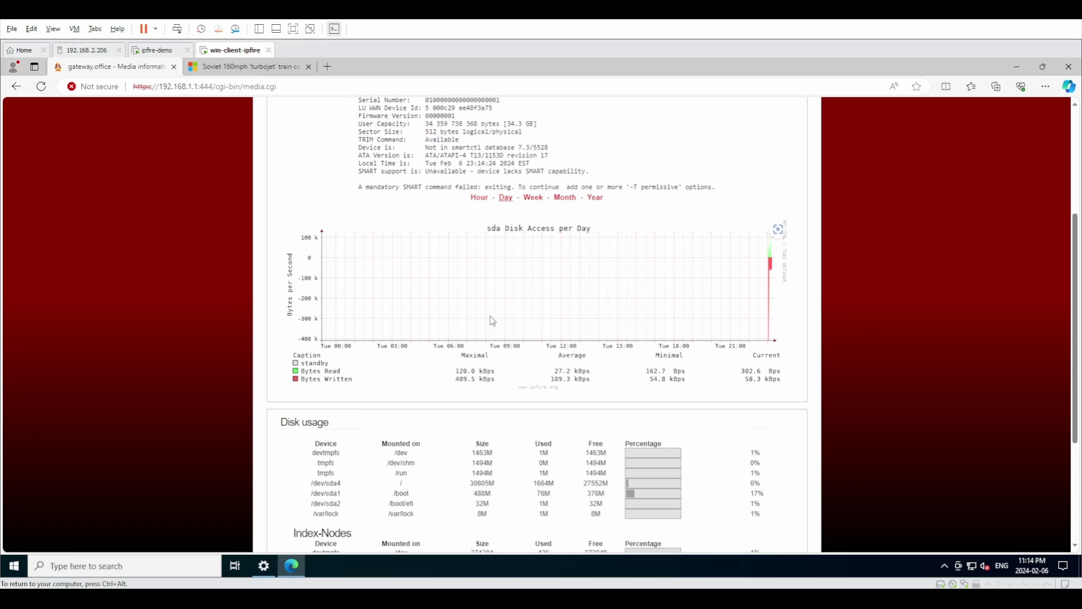
pyautogui.scroll(1, 493, 321)
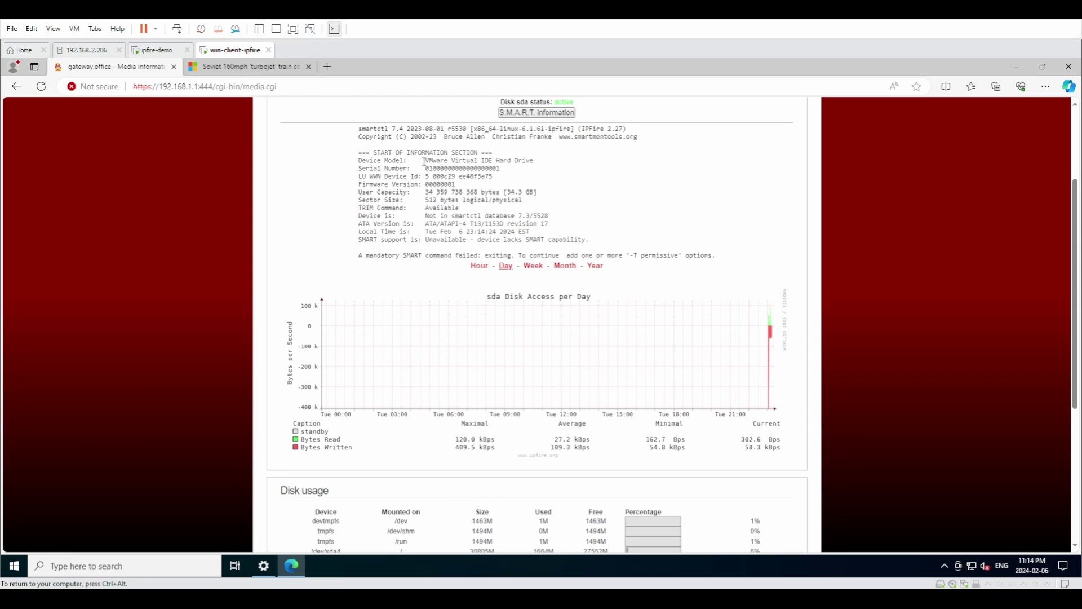
pyautogui.moveTo(425, 161); pyautogui.dragTo(533, 162)
pyautogui.moveTo(441, 168); pyautogui.dragTo(445, 168)
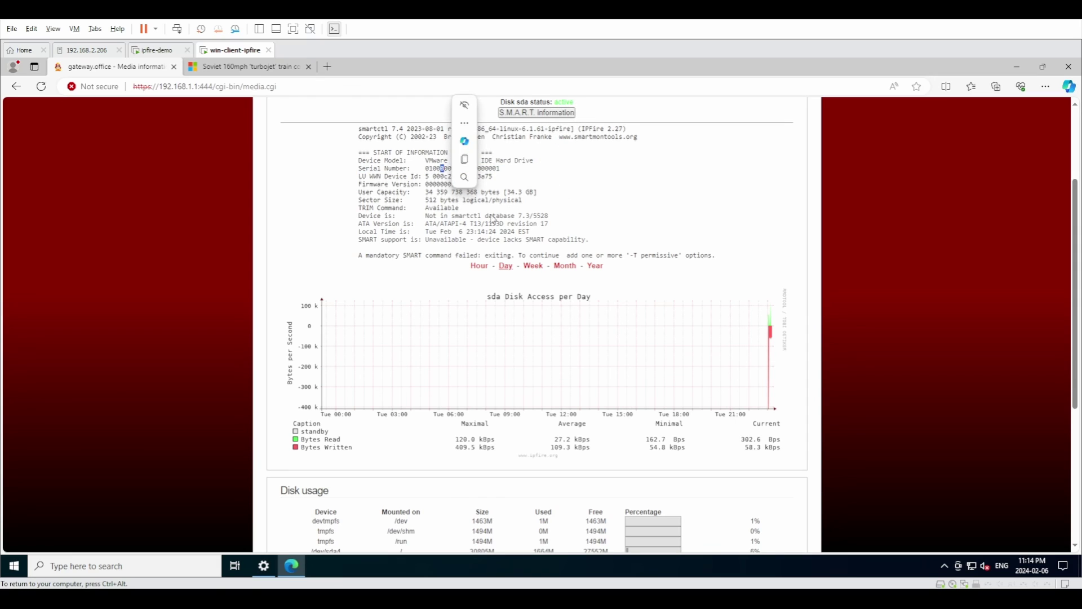
pyautogui.doubleClick(439, 169)
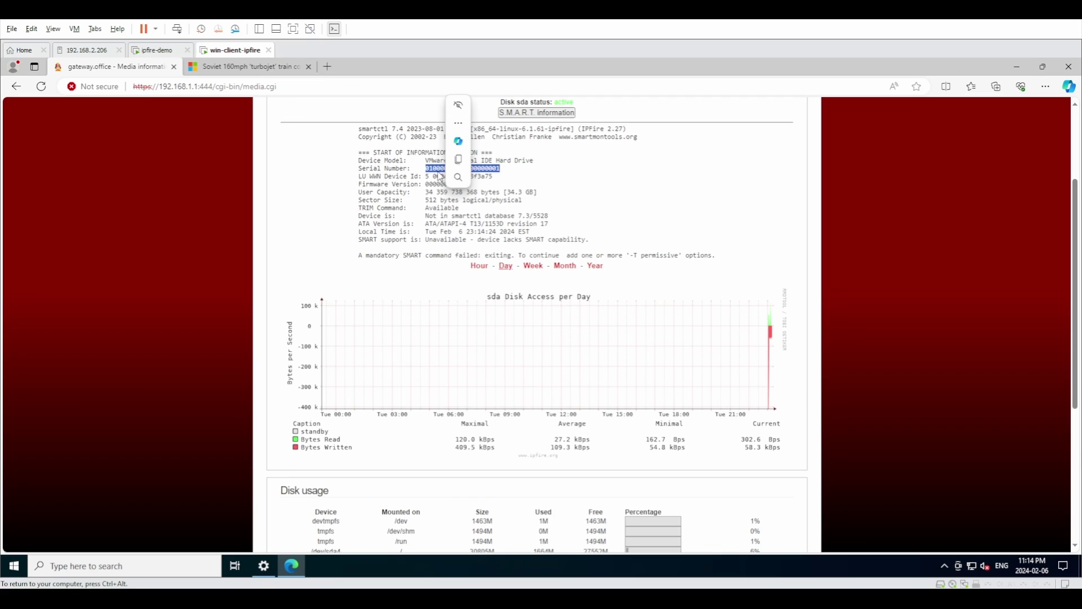
pyautogui.click(434, 184)
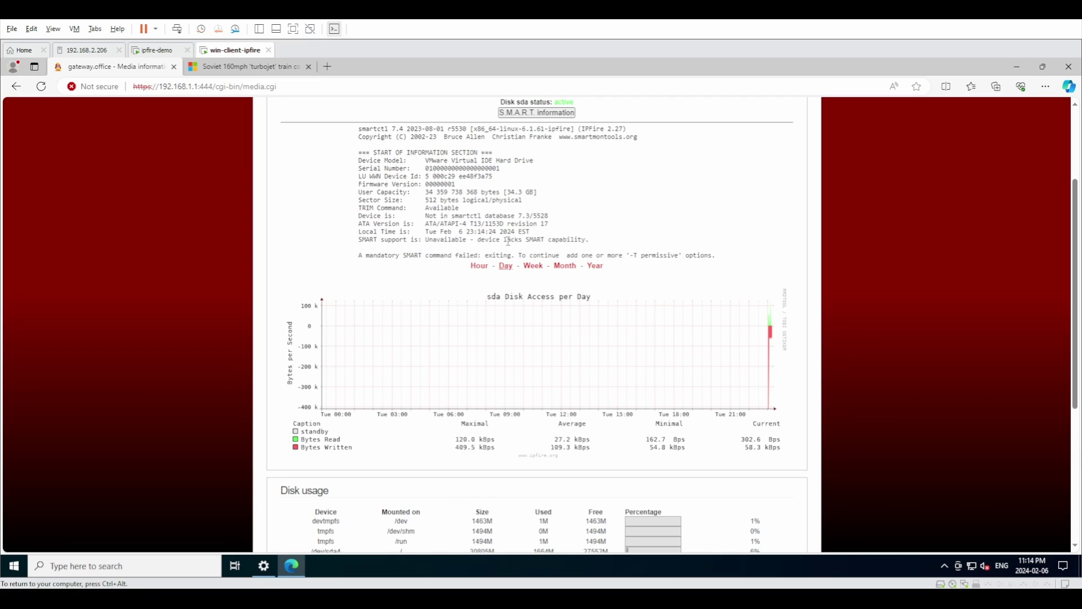
# Step: Highlight the disk information section through Local Time and scroll back up
pyautogui.scroll(1, 508, 242)
pyautogui.moveTo(358, 197); pyautogui.dragTo(538, 261)
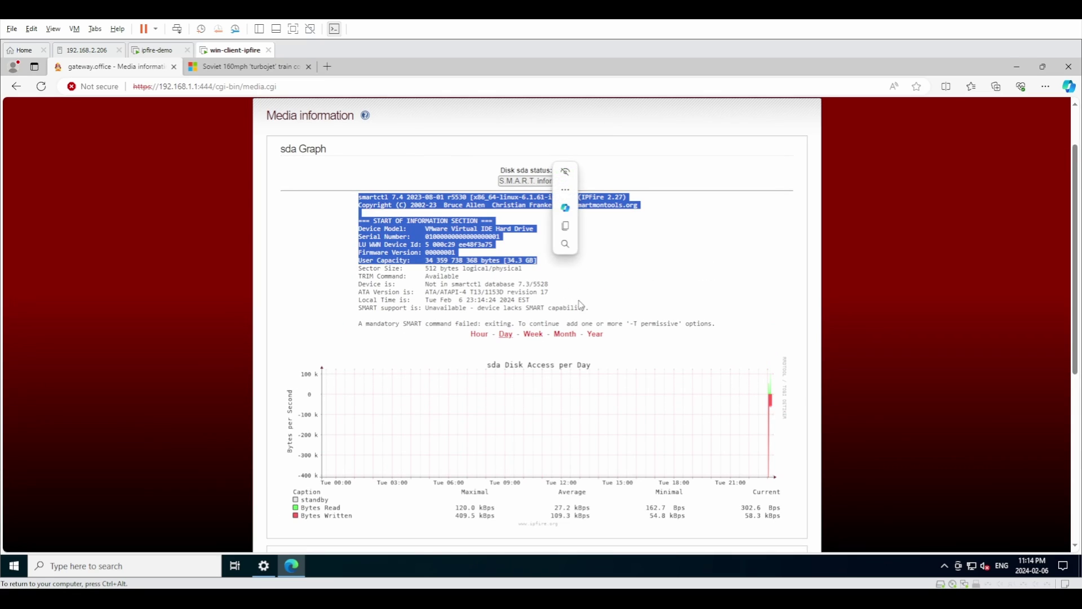
pyautogui.click(581, 304)
pyautogui.moveTo(564, 300); pyautogui.dragTo(364, 220)
pyautogui.click(442, 286)
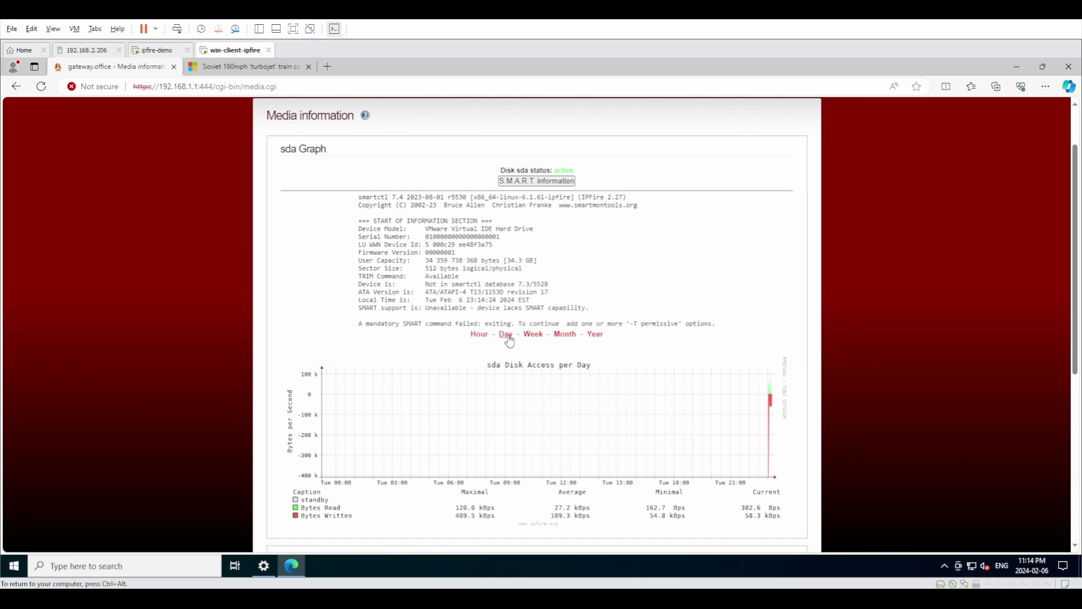
pyautogui.scroll(2, 306, 292)
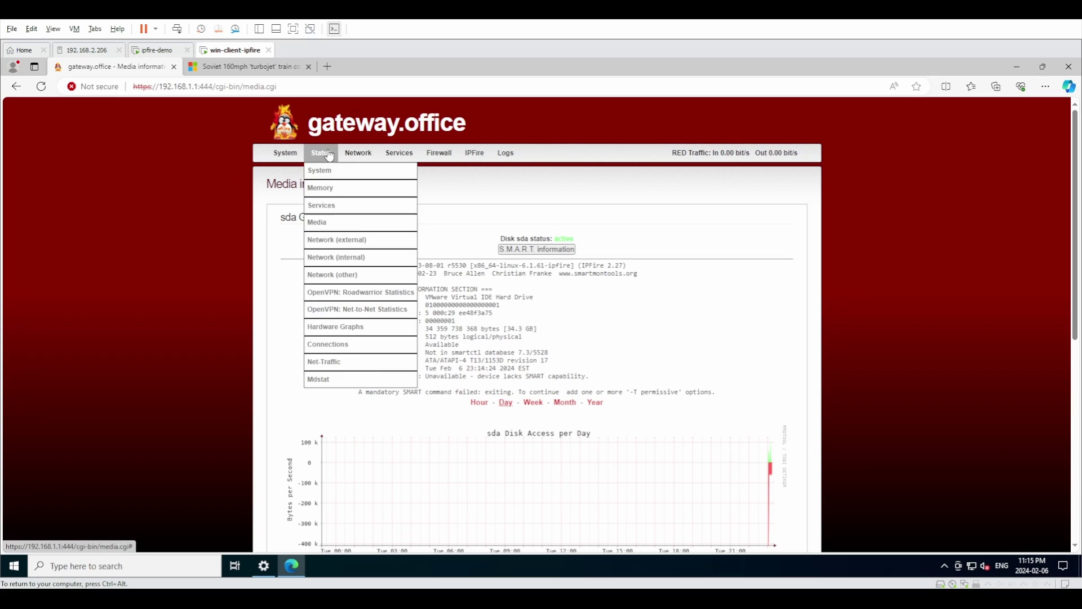
# Step: Open the Network (external) graphs and highlight the RED DHCP configuration values
pyautogui.moveTo(324, 157)
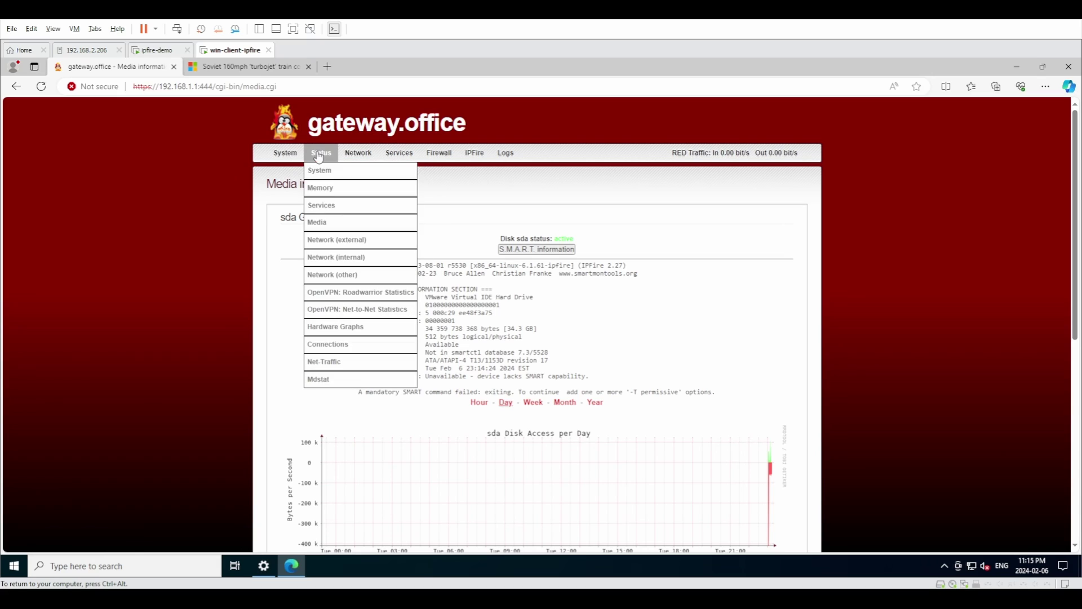
pyautogui.click(372, 241)
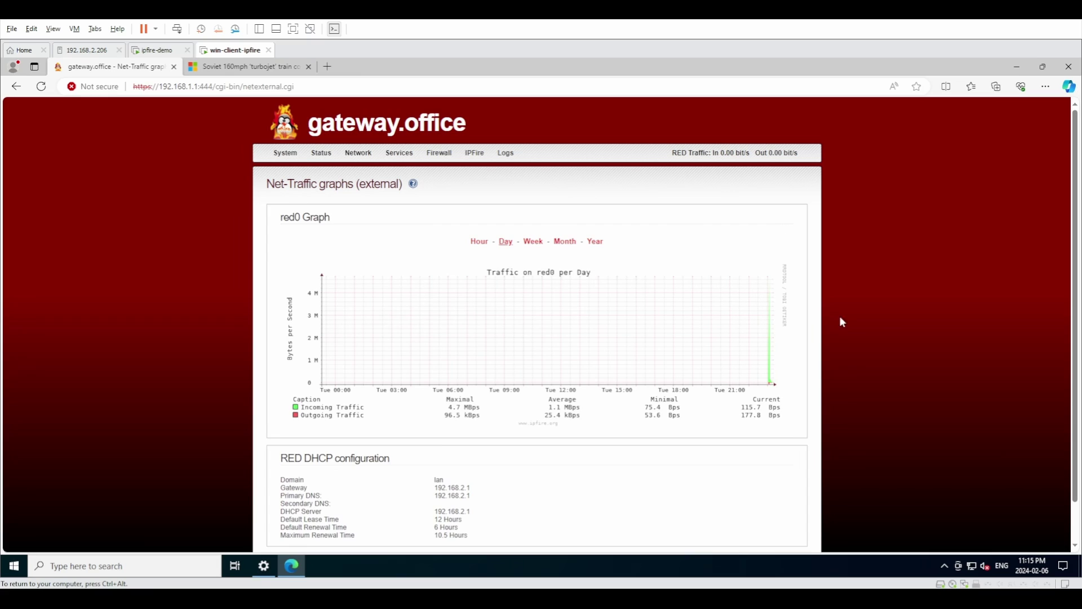
pyautogui.scroll(-1, 497, 451)
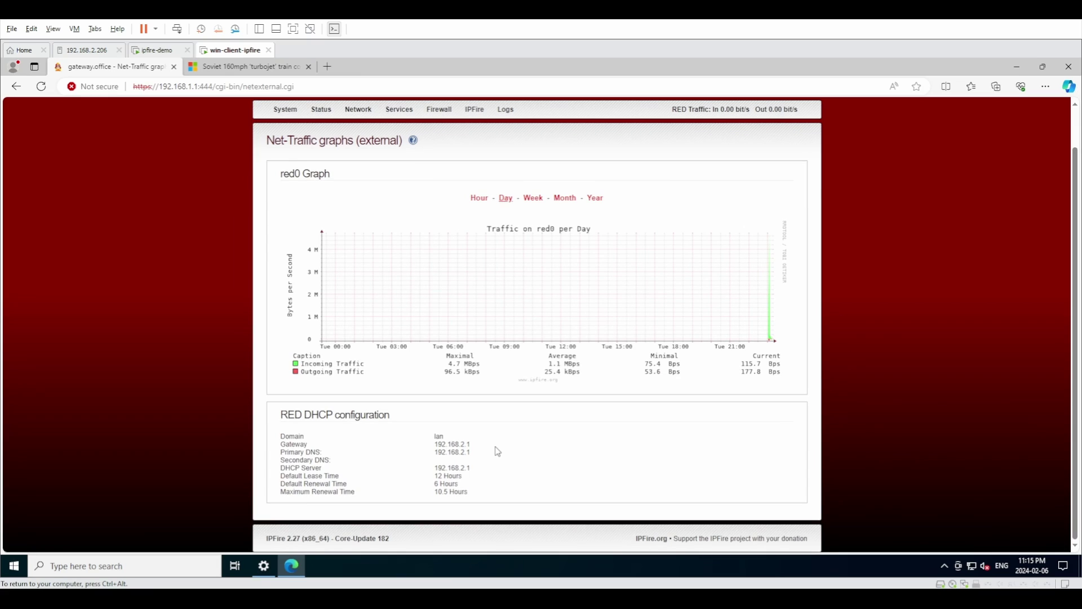
pyautogui.moveTo(275, 436); pyautogui.dragTo(471, 495)
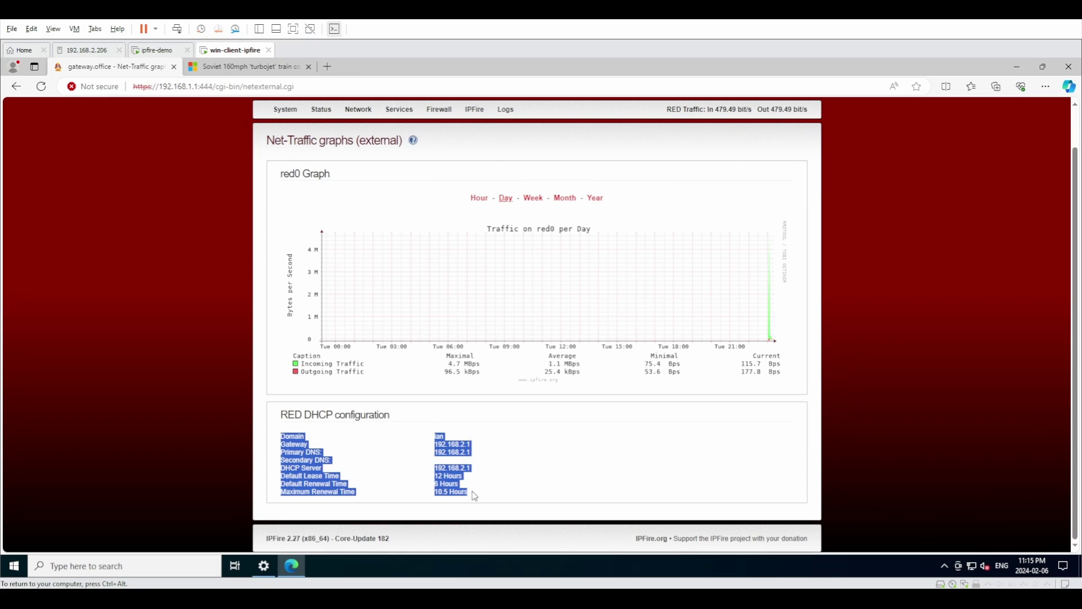
pyautogui.click(470, 497)
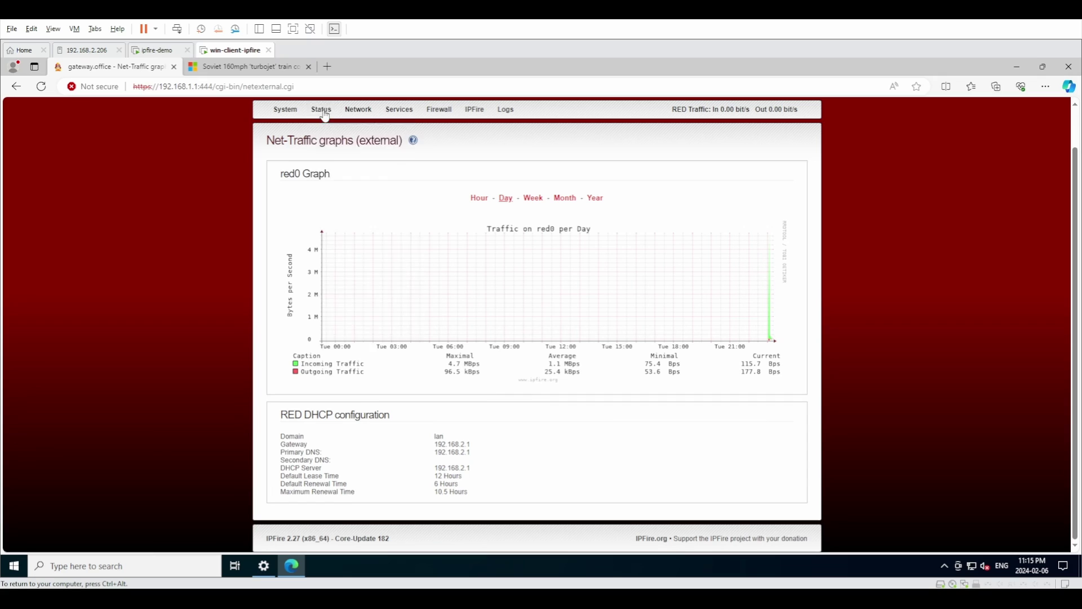
# Step: View the Network (internal), Network (other) and Hardware Graphs pages
pyautogui.moveTo(323, 113)
pyautogui.click(372, 215)
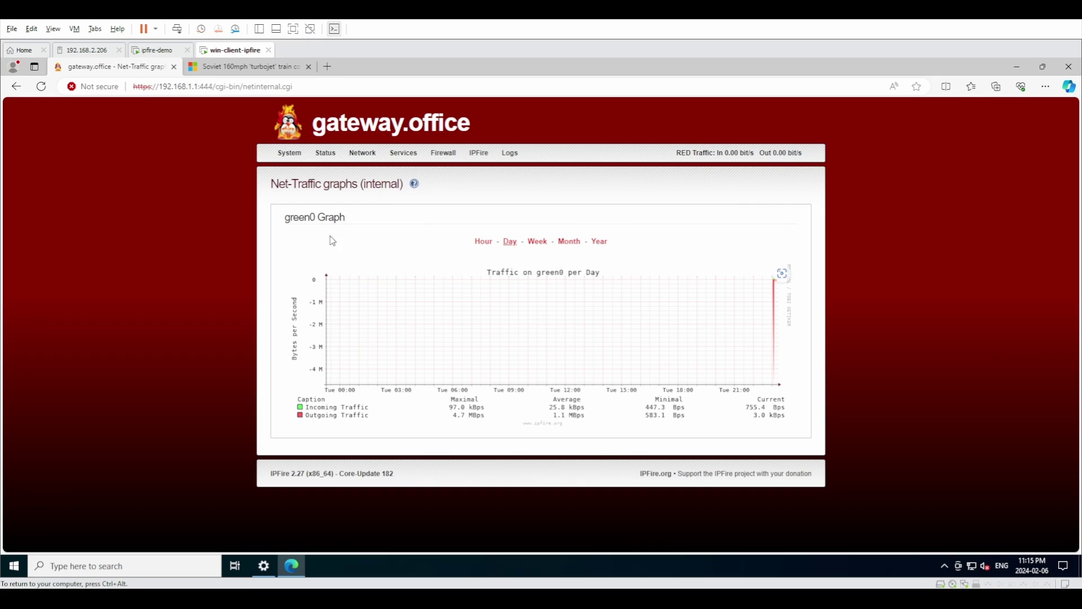
pyautogui.moveTo(330, 162)
pyautogui.click(387, 277)
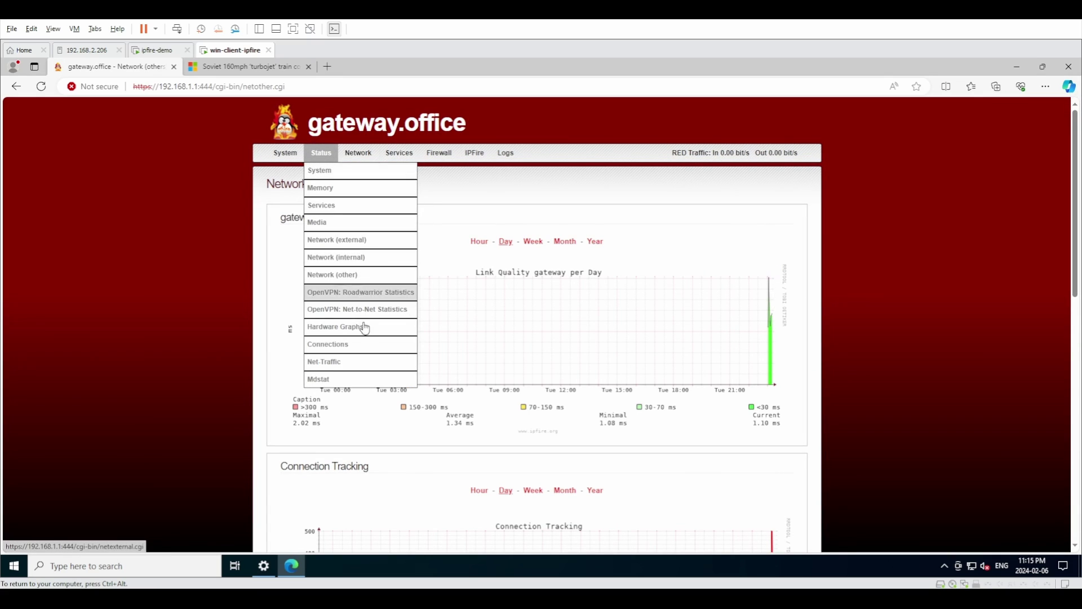
pyautogui.click(359, 328)
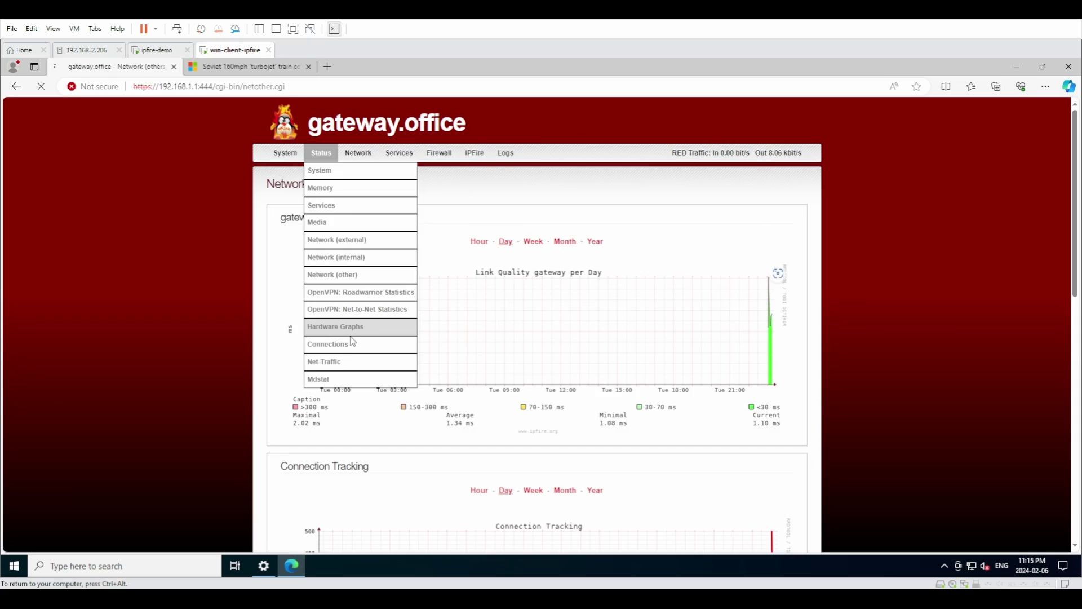
# Step: Check the Connections table, then open Net-Traffic showing green0 utilization
pyautogui.moveTo(325, 153)
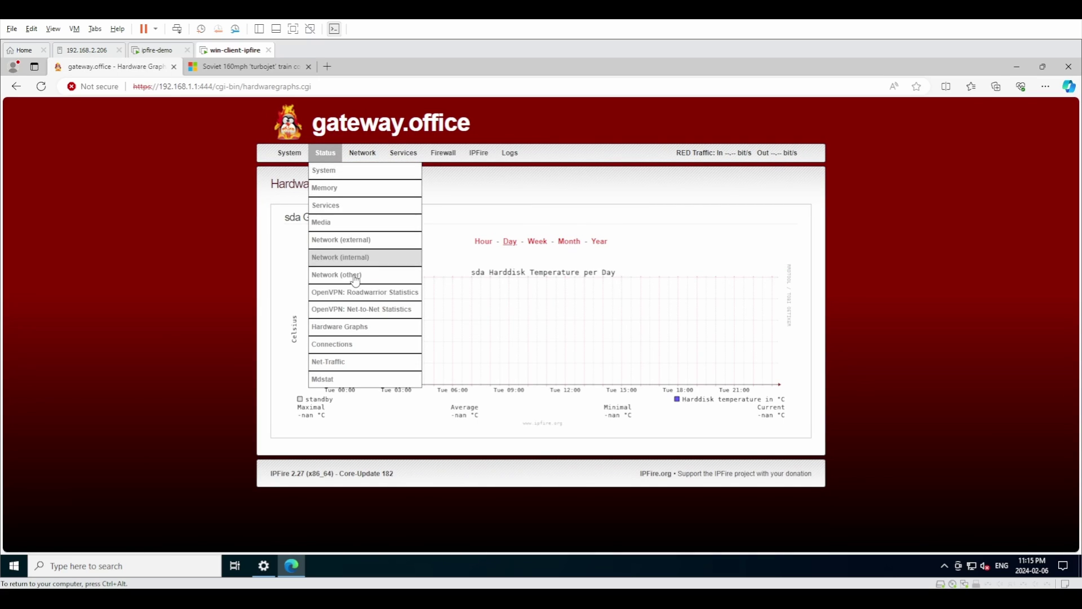
pyautogui.click(360, 346)
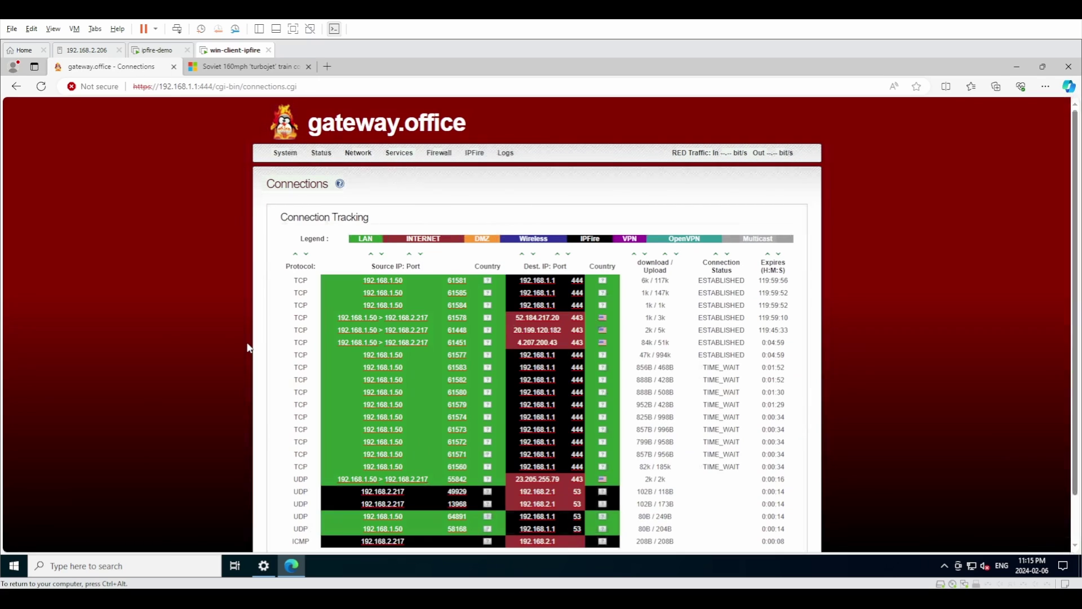
pyautogui.scroll(-2, 256, 341)
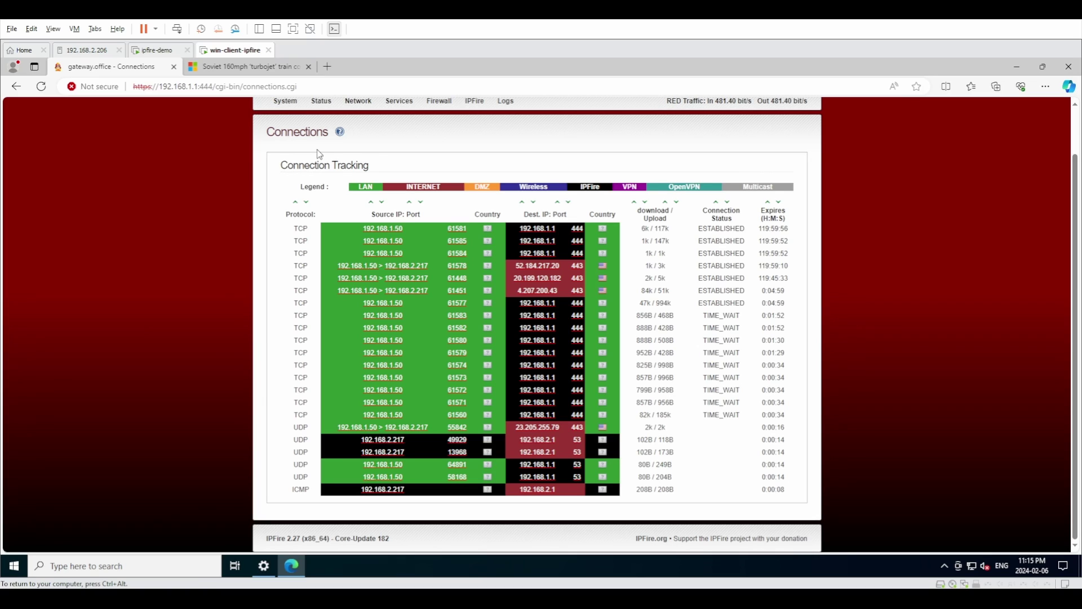
pyautogui.moveTo(321, 104)
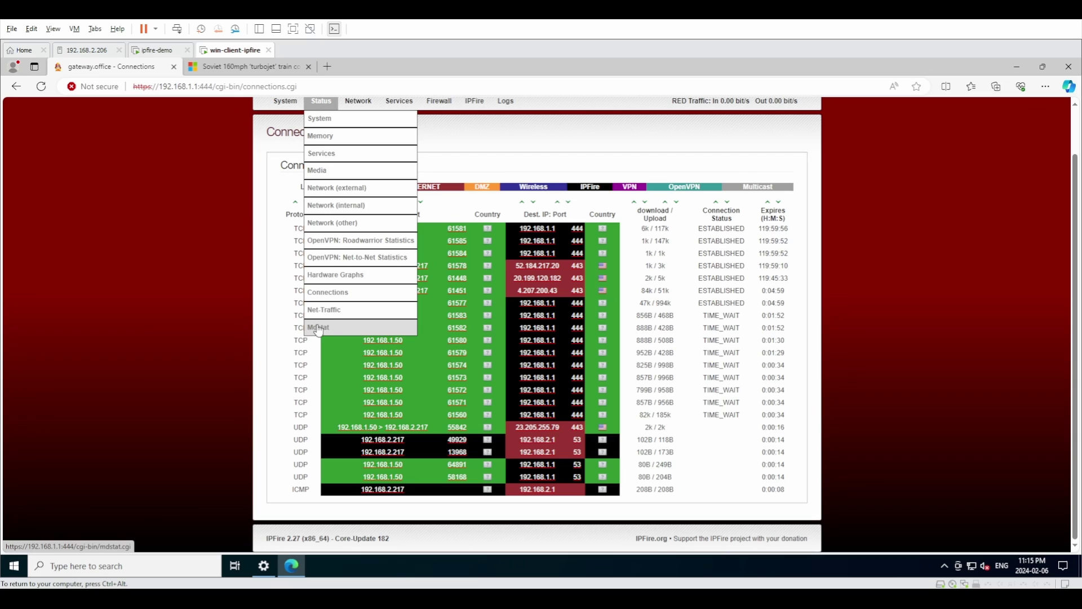
pyautogui.click(332, 316)
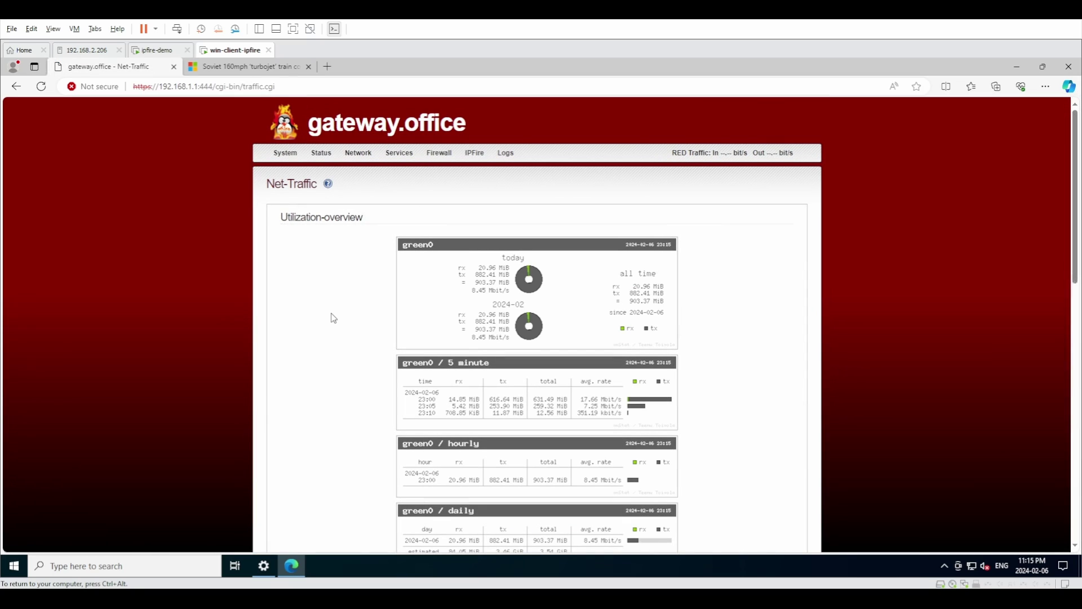
pyautogui.moveTo(359, 155)
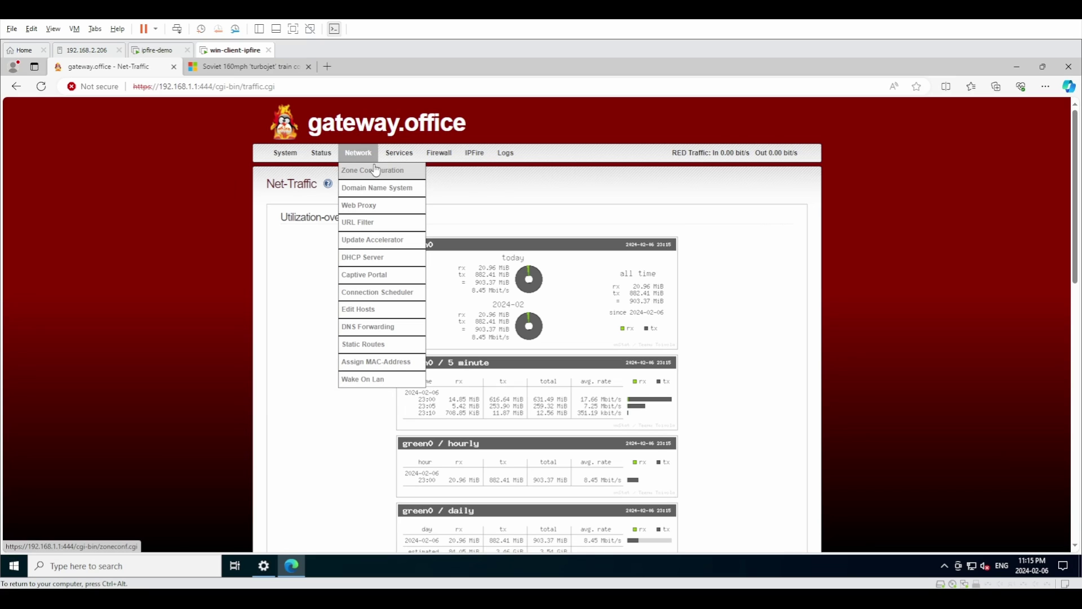
# Step: On Zone Configuration, review the RED and GREEN mode choices, leaving eth0's RED mode as None
pyautogui.click(376, 170)
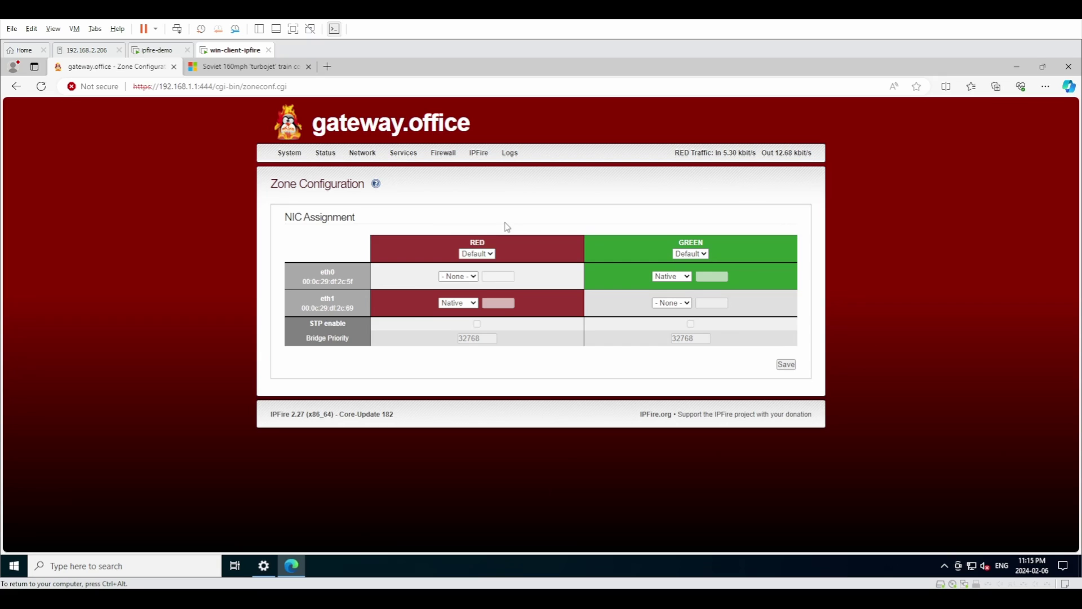
pyautogui.click(459, 277)
pyautogui.click(599, 324)
pyautogui.click(693, 254)
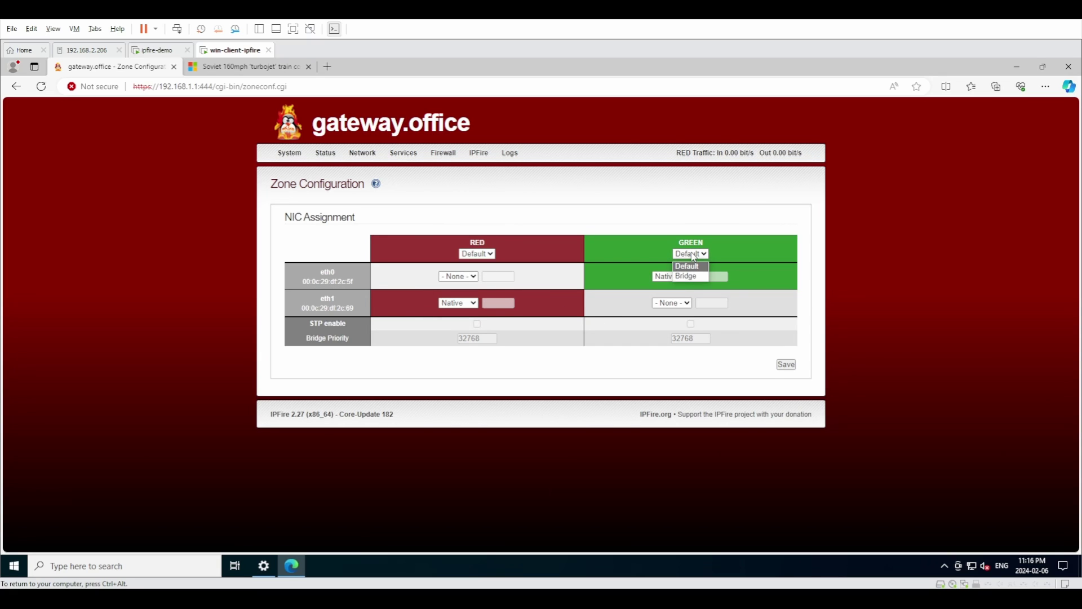
pyautogui.click(604, 202)
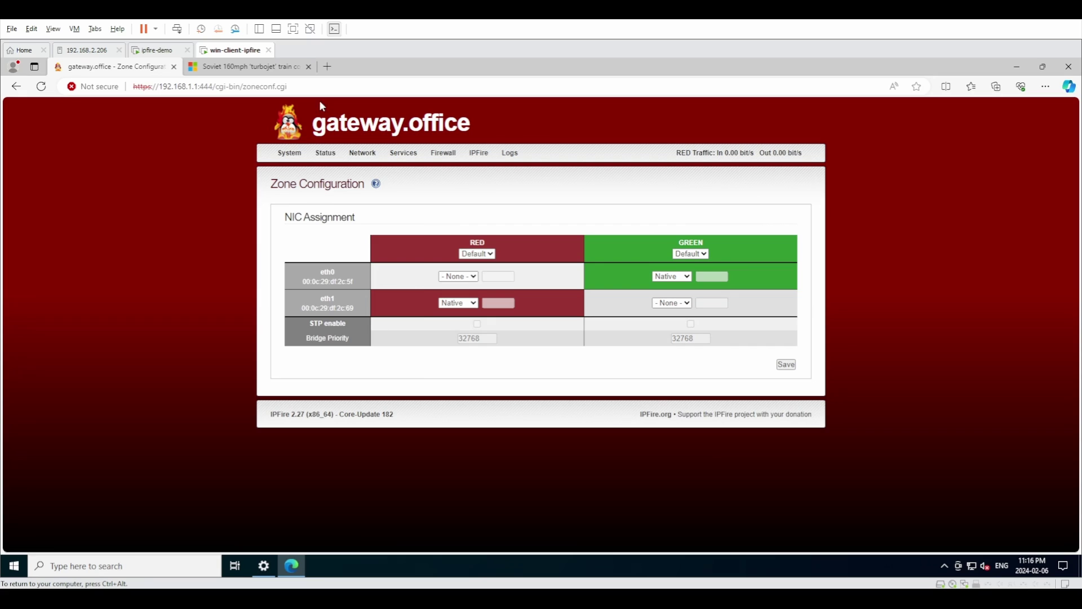
pyautogui.moveTo(325, 153)
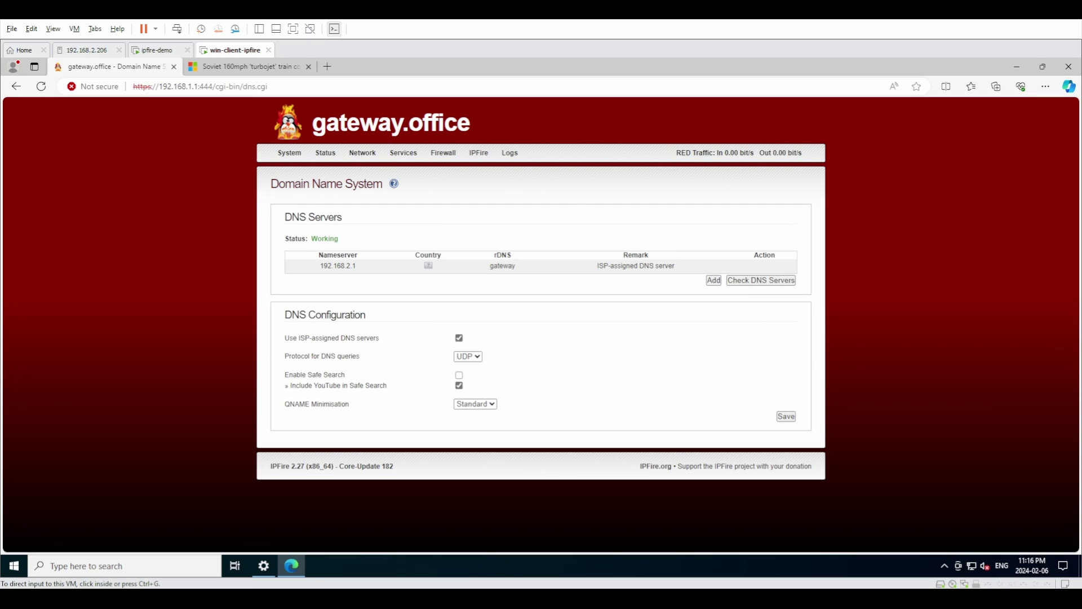
pyautogui.moveTo(362, 152)
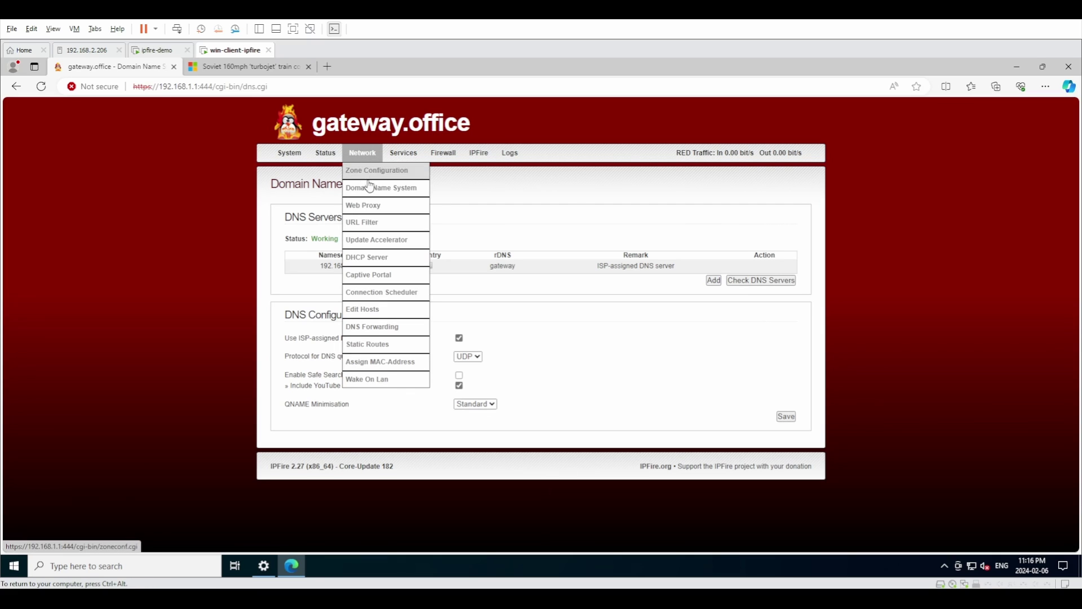
pyautogui.click(389, 210)
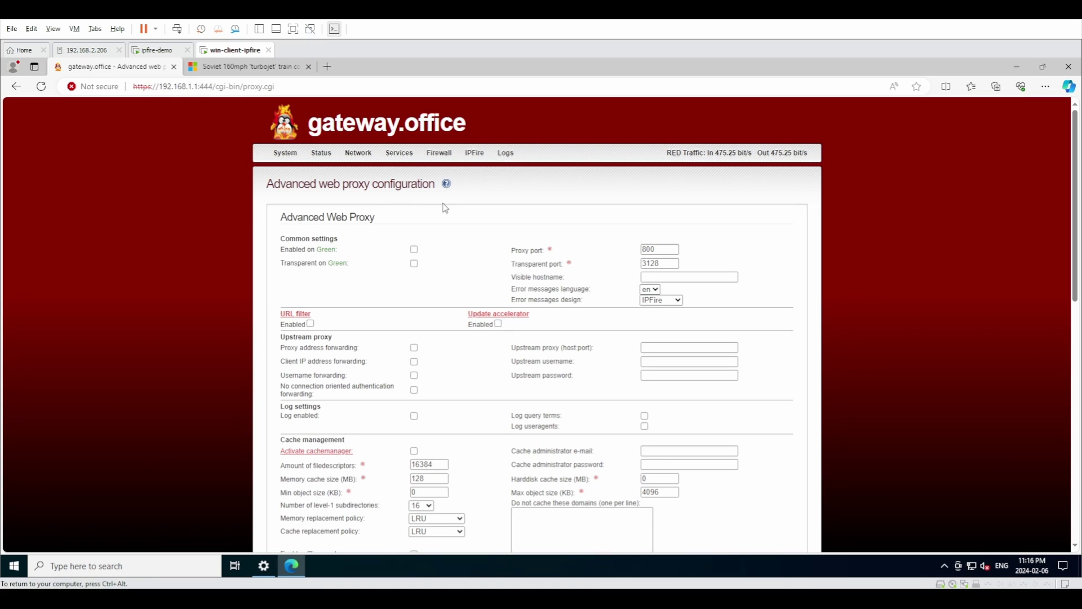
pyautogui.scroll(-4, 445, 208)
pyautogui.scroll(-6, 496, 397)
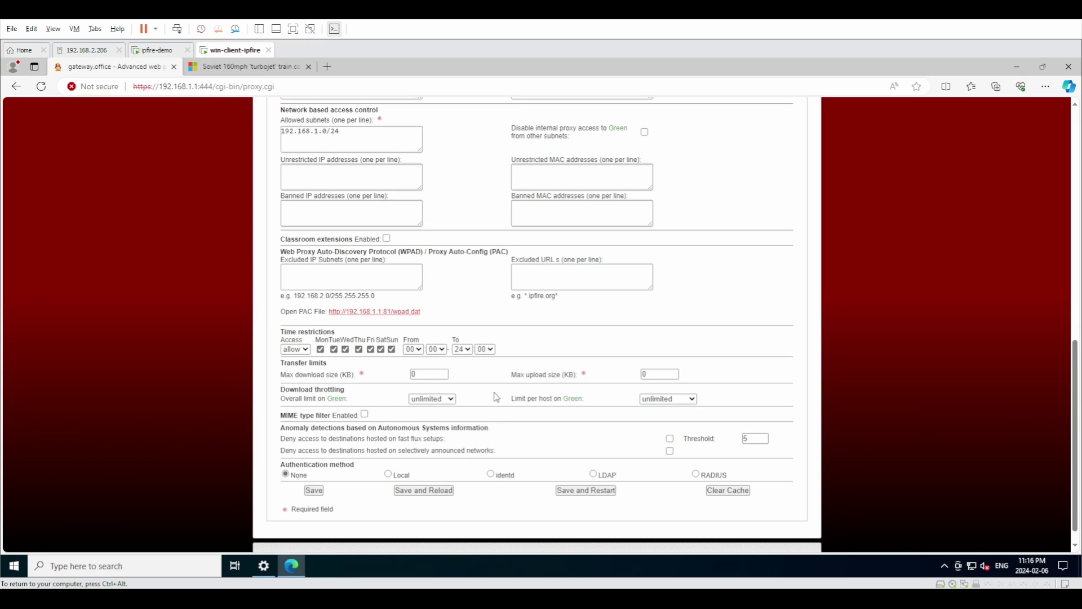
pyautogui.scroll(10, 496, 397)
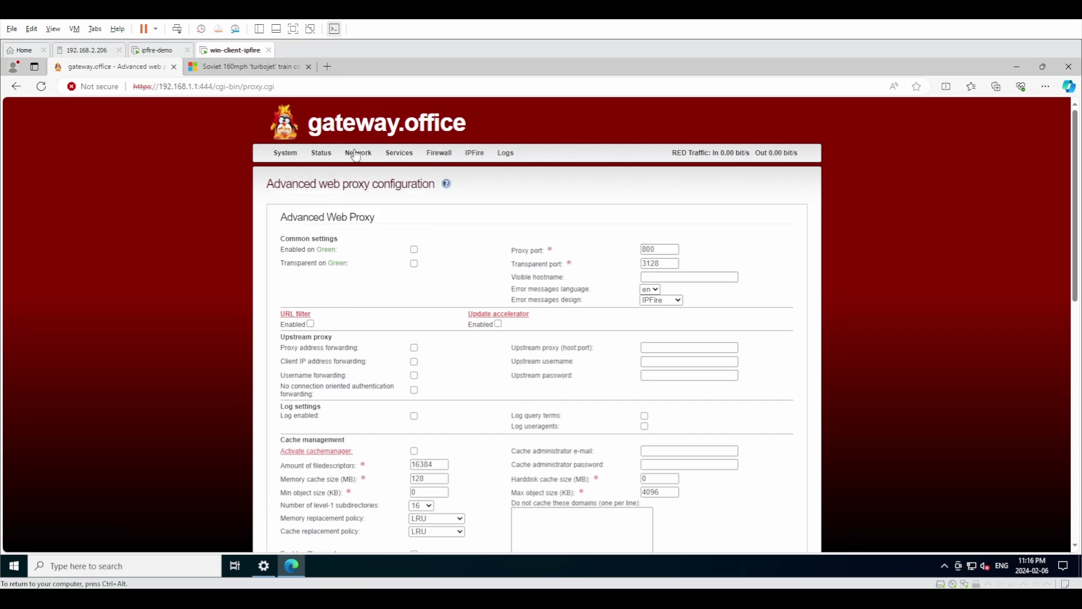
pyautogui.moveTo(355, 157)
pyautogui.click(402, 224)
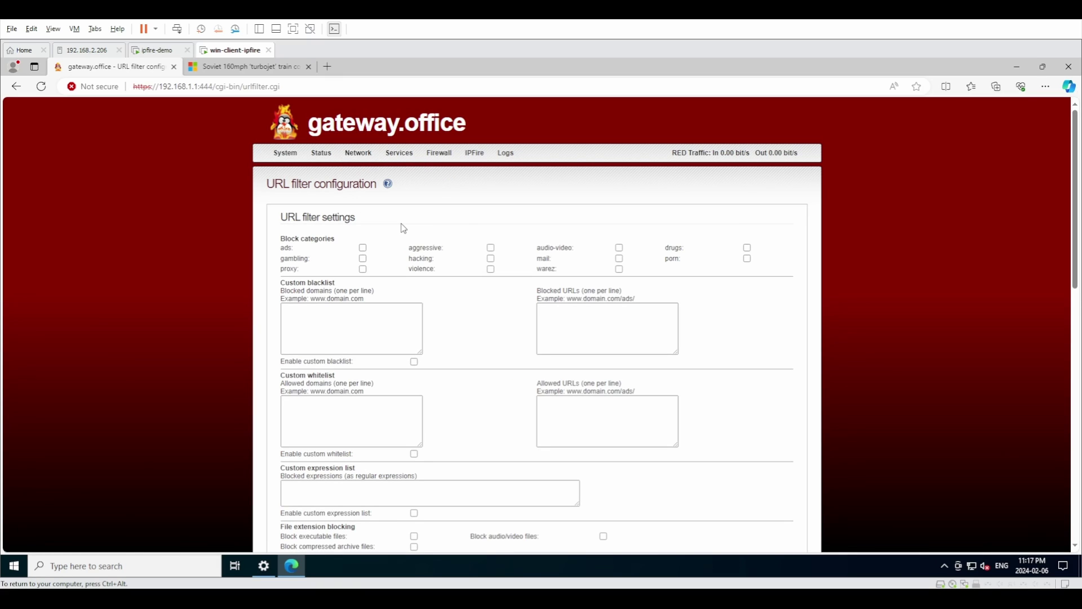
pyautogui.scroll(-5, 451, 417)
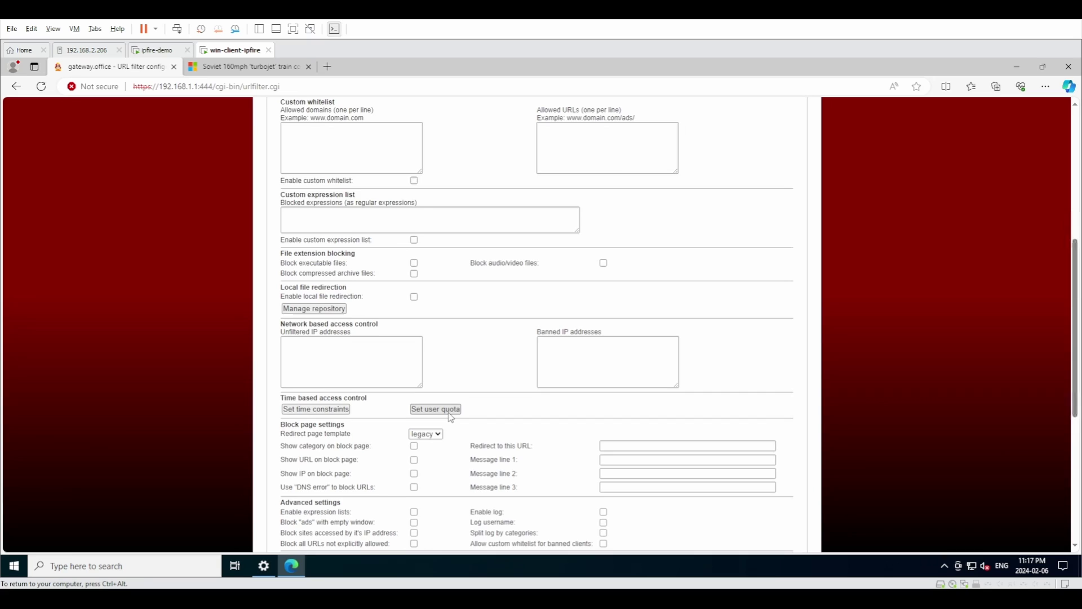
pyautogui.scroll(-7, 451, 417)
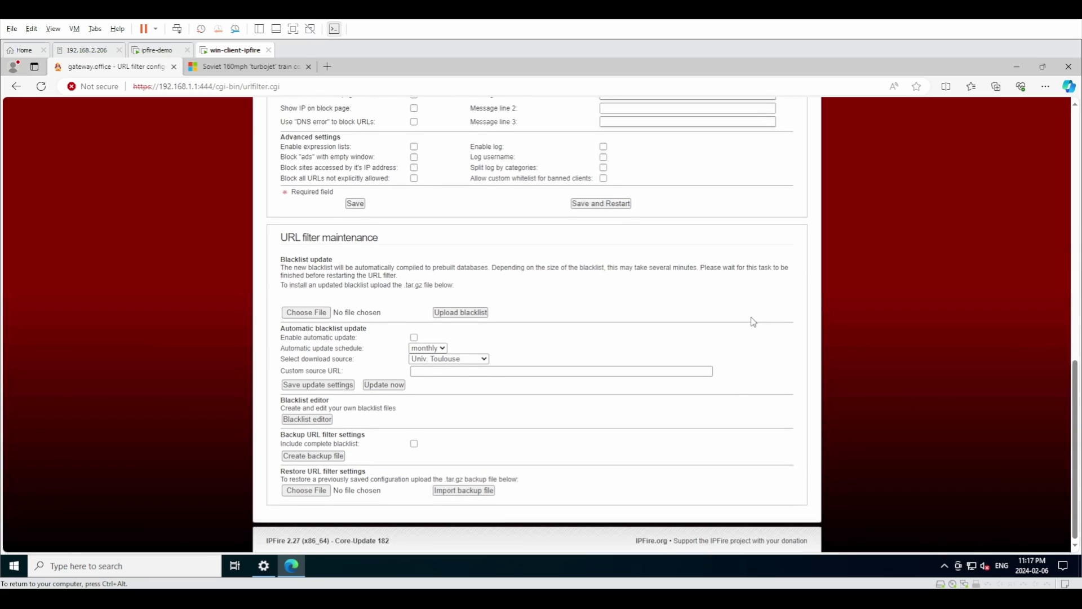
pyautogui.scroll(12, 752, 321)
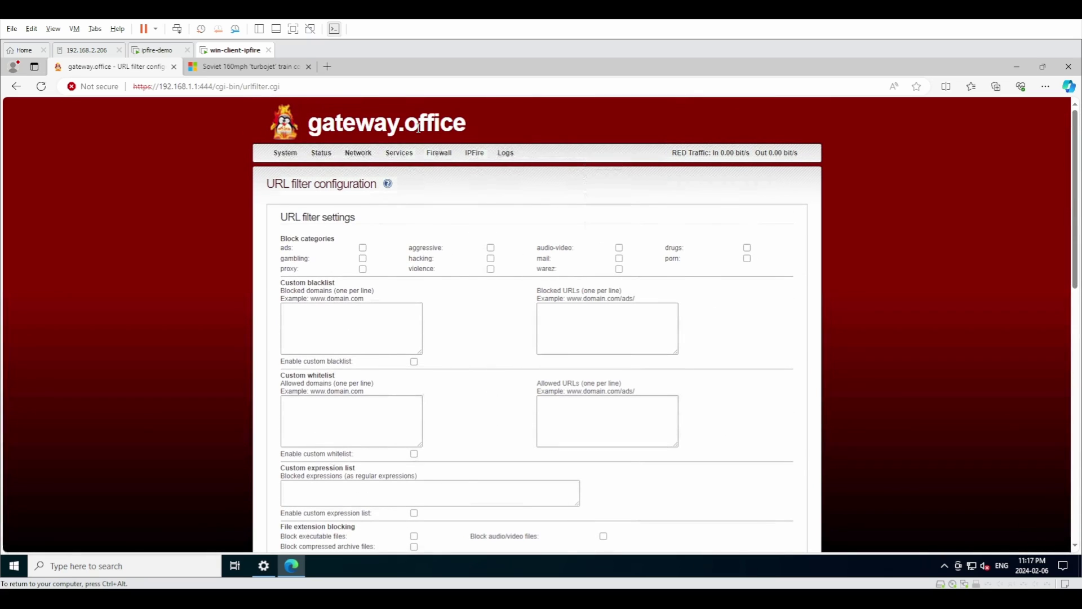
pyautogui.click(362, 249)
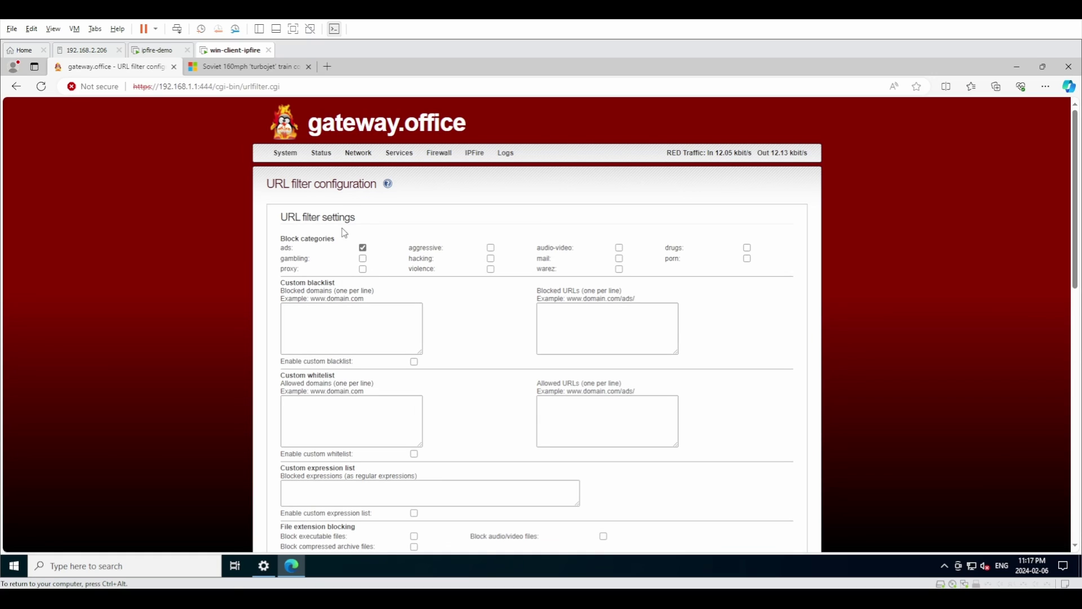
pyautogui.scroll(-1, 348, 330)
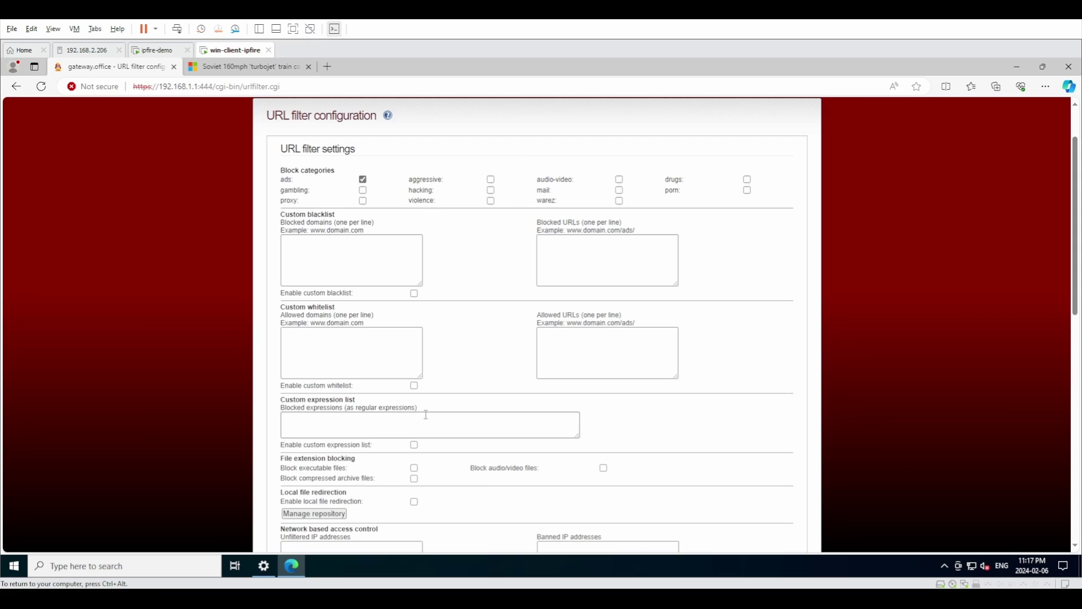
pyautogui.scroll(-6, 640, 478)
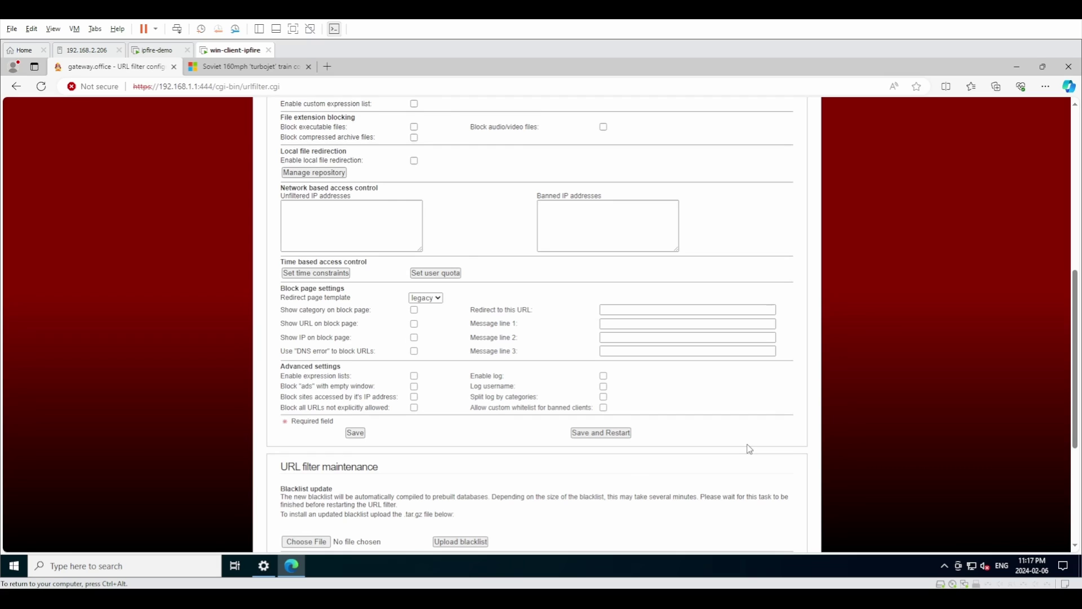
pyautogui.scroll(-1, 749, 449)
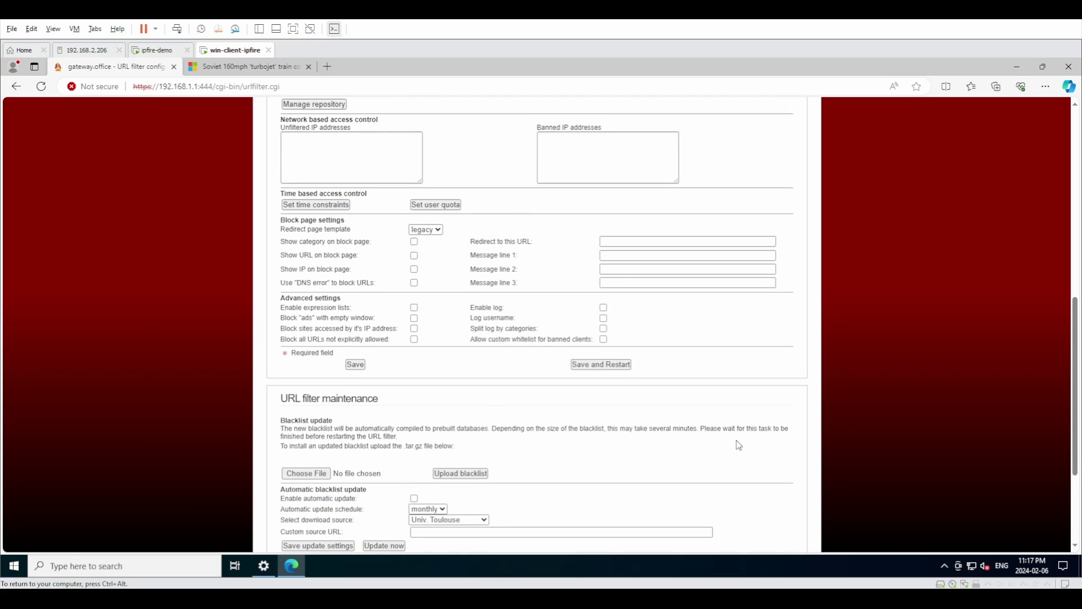
pyautogui.scroll(-2, 612, 451)
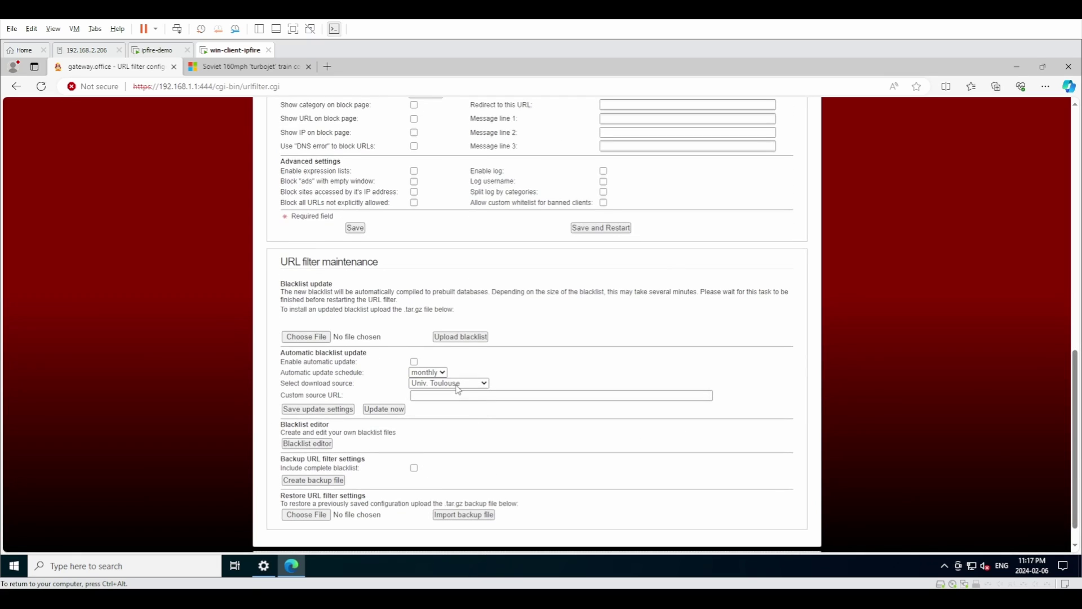
pyautogui.click(458, 388)
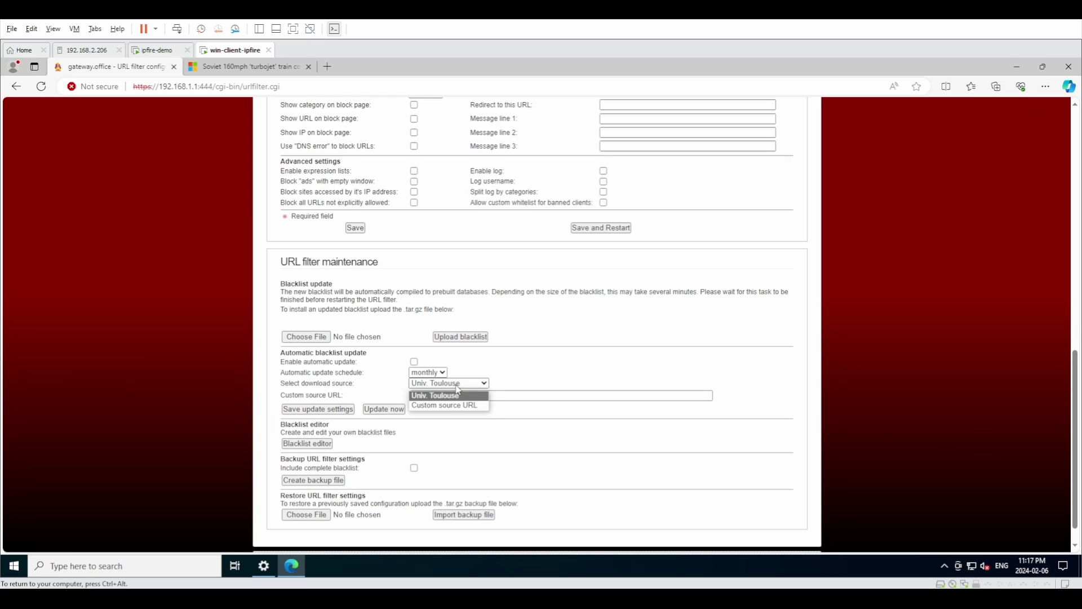
pyautogui.click(253, 434)
pyautogui.scroll(9, 253, 433)
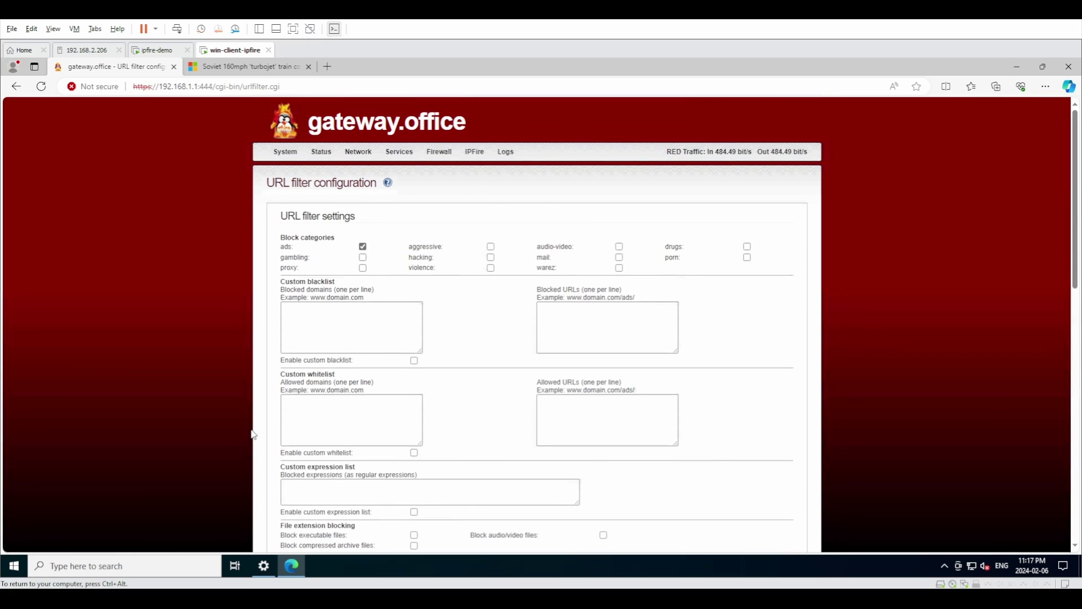
pyautogui.moveTo(372, 154)
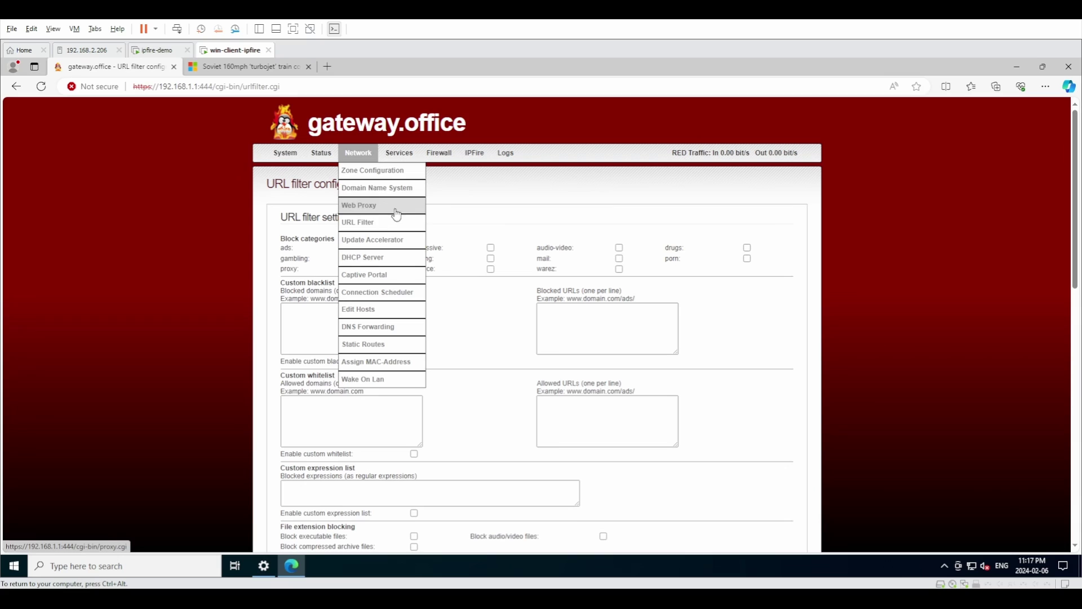
# Step: Open the Update Accelerator page showing logging off and 75% maximum disk usage
pyautogui.click(392, 243)
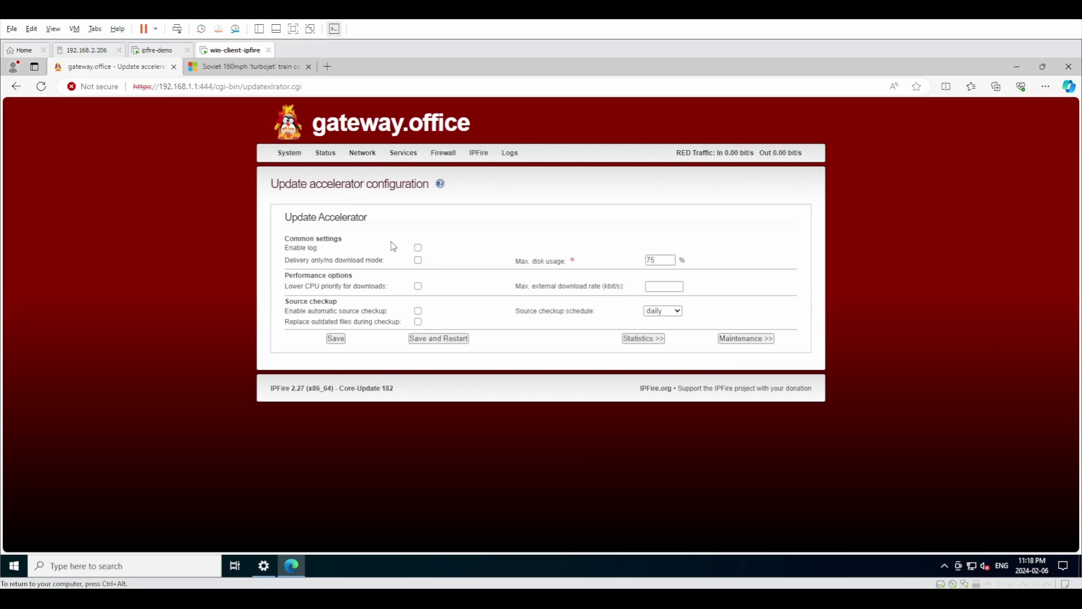
pyautogui.moveTo(403, 152)
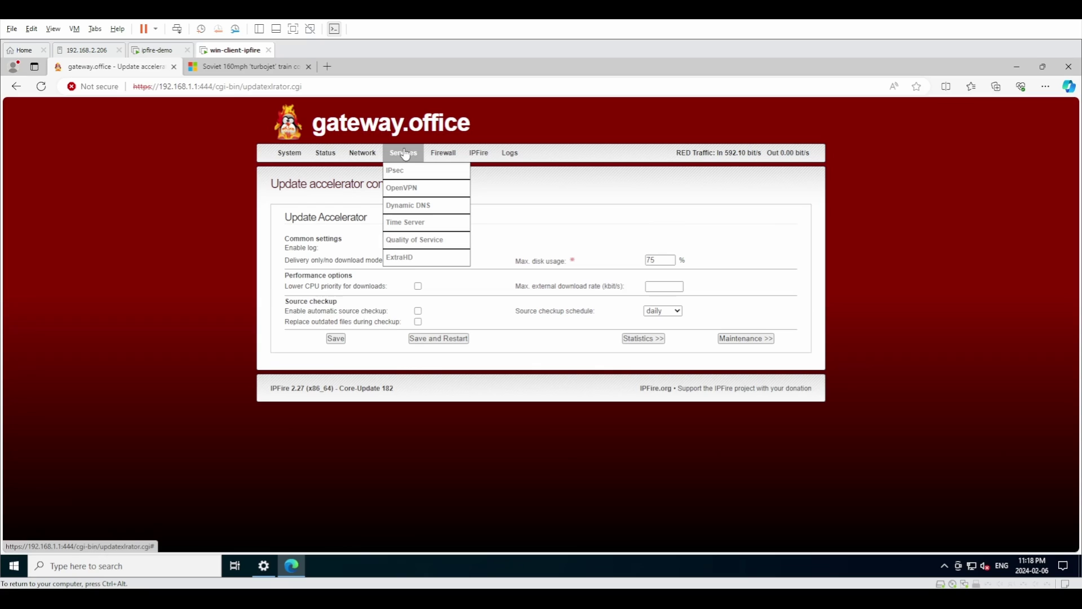
pyautogui.moveTo(365, 163)
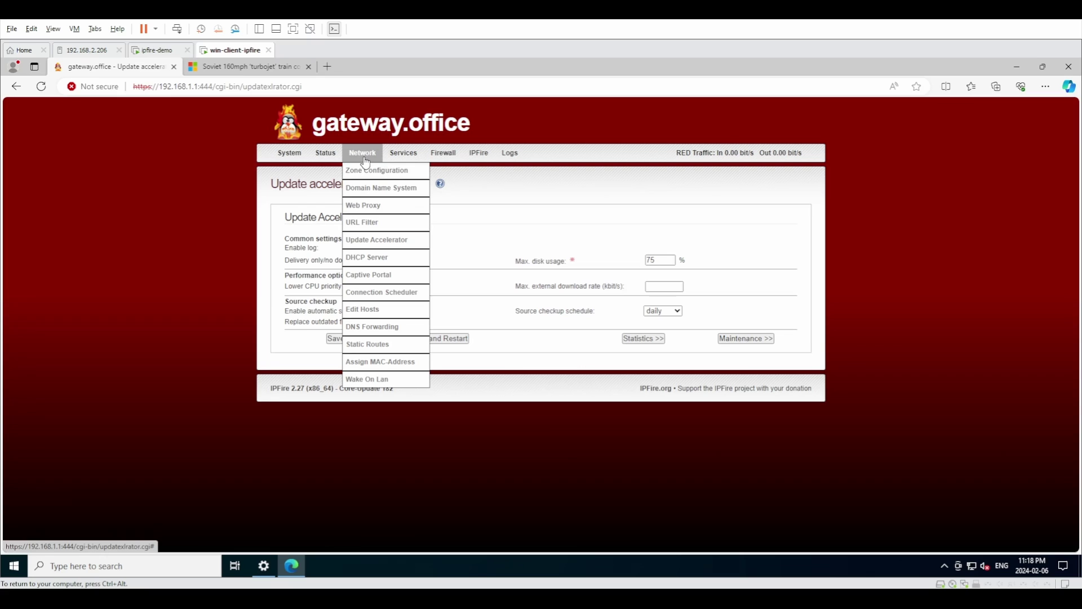
# Step: Review the DHCP Server page: Green range 192.168.1.50–192.168.1.100 and its one dynamic lease
pyautogui.click(384, 264)
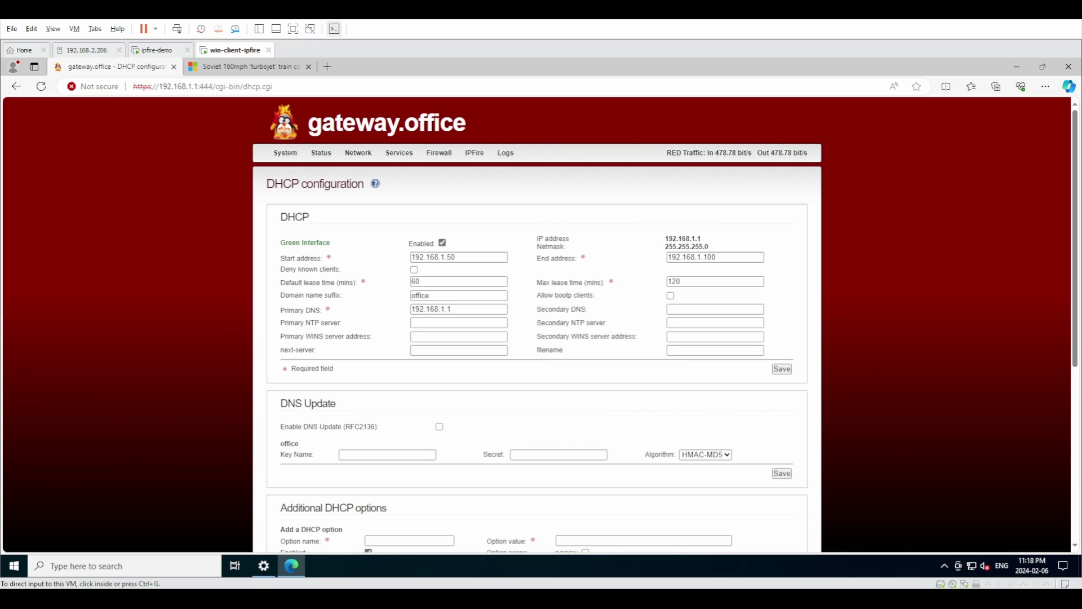
pyautogui.scroll(-5, 208, 397)
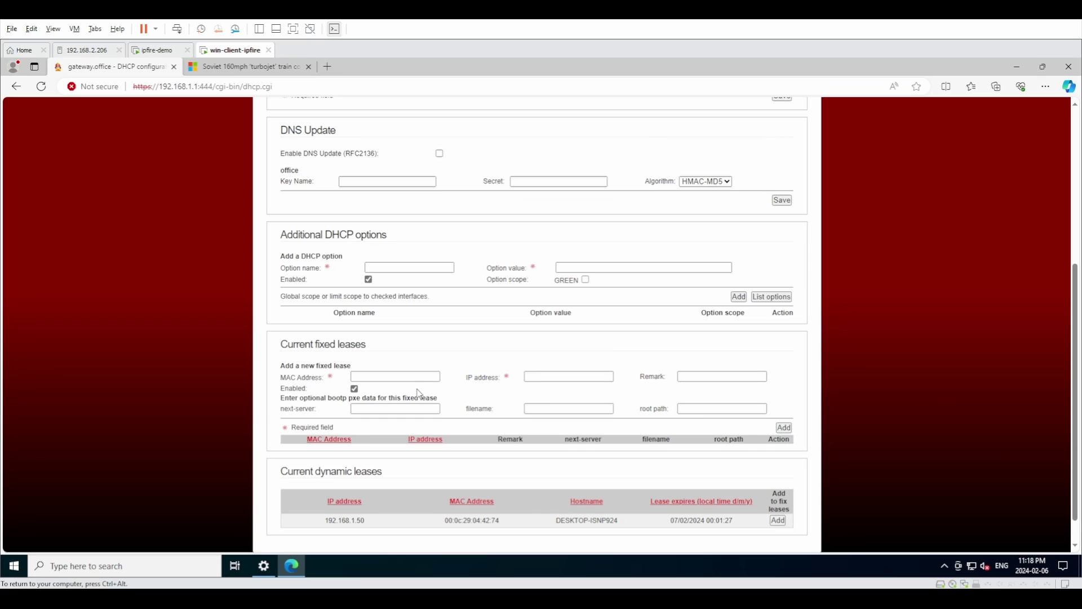
pyautogui.scroll(-1, 351, 504)
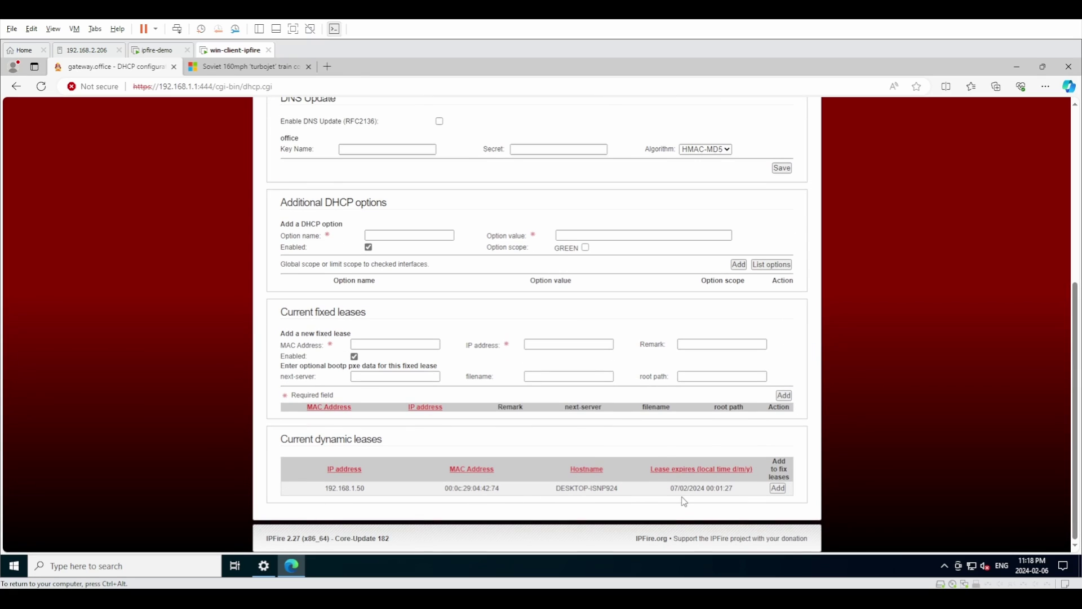
pyautogui.scroll(5, 602, 401)
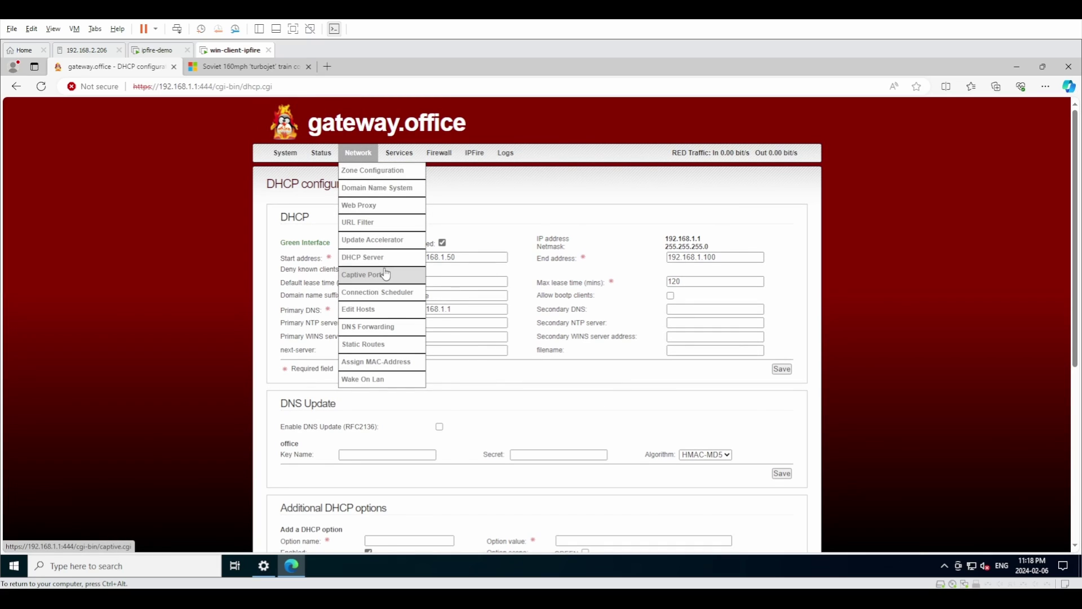
# Step: Review the Captive Portal settings, then go to the Connection Scheduler
pyautogui.click(385, 274)
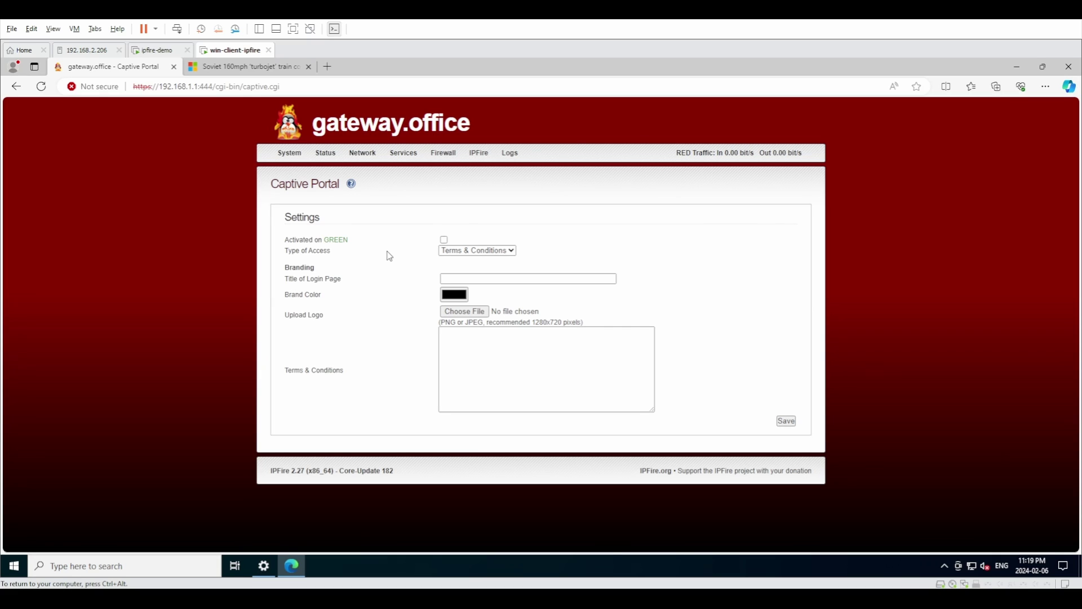
pyautogui.moveTo(381, 153)
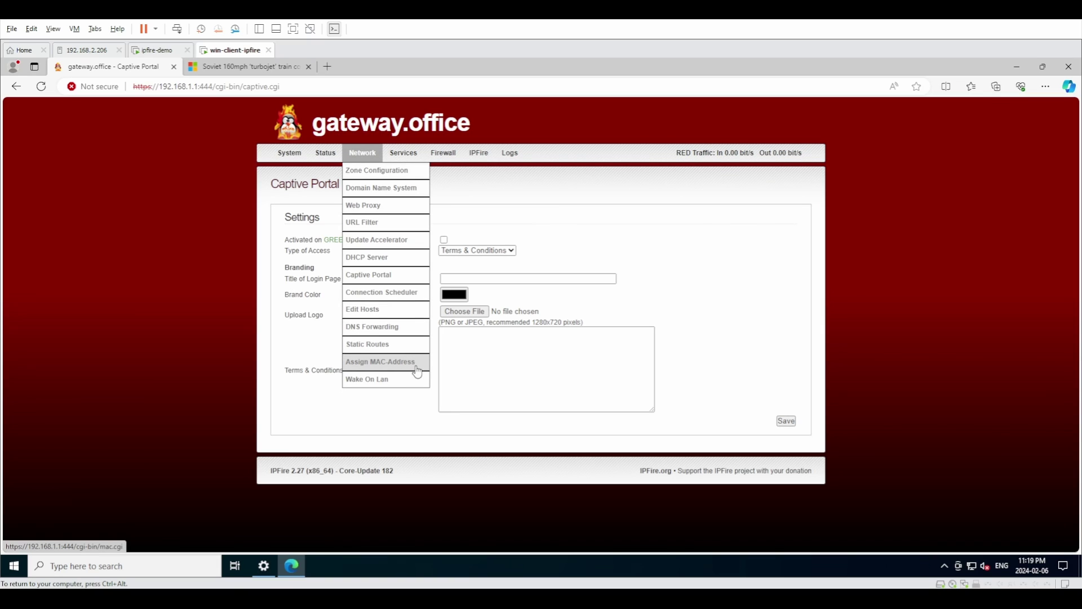
pyautogui.click(387, 298)
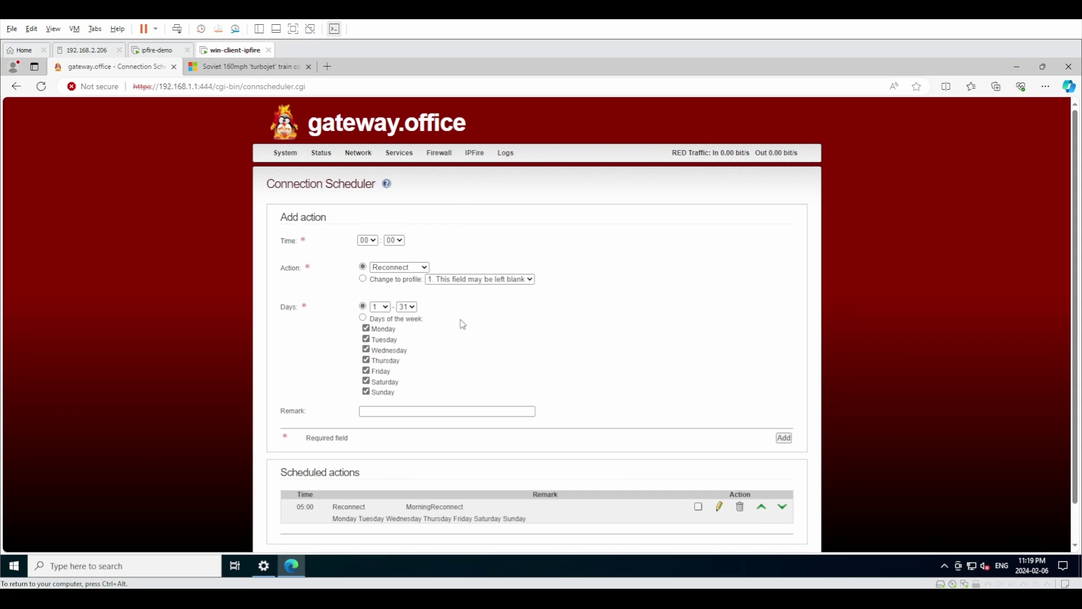
# Step: Set the new scheduled action's time minutes to 30
pyautogui.click(394, 240)
pyautogui.click(395, 309)
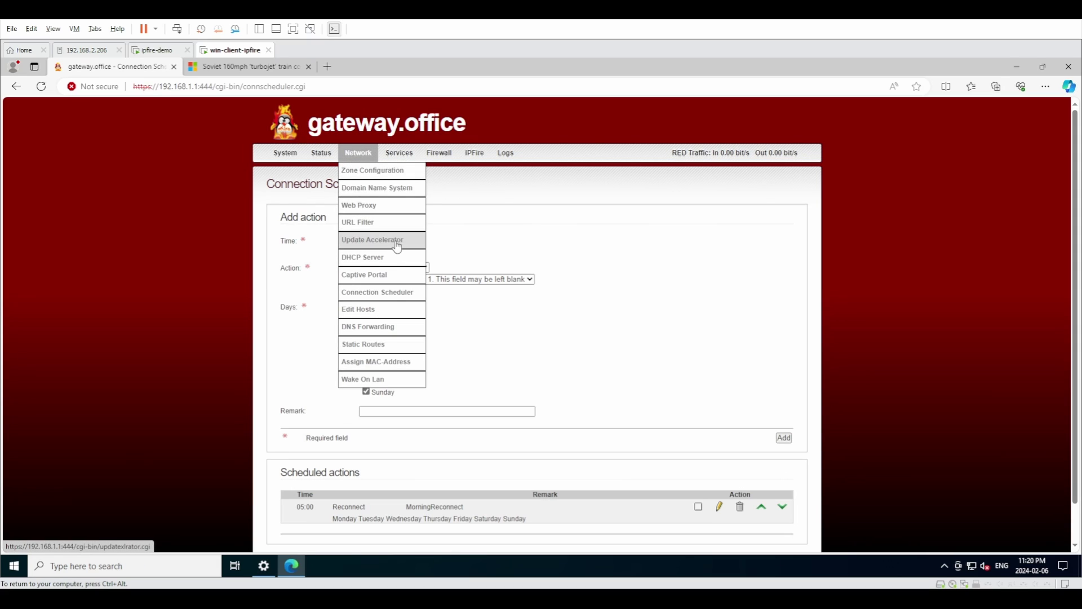
# Step: On Edit Hosts, enter 192.168.1.1 as the host IP address
pyautogui.click(386, 316)
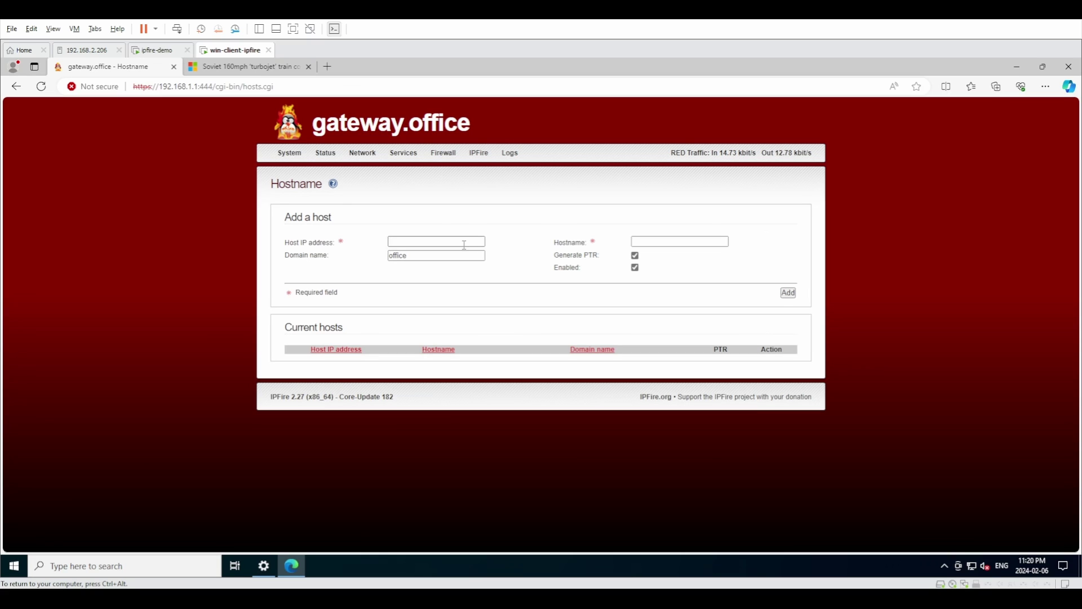
pyautogui.click(465, 246)
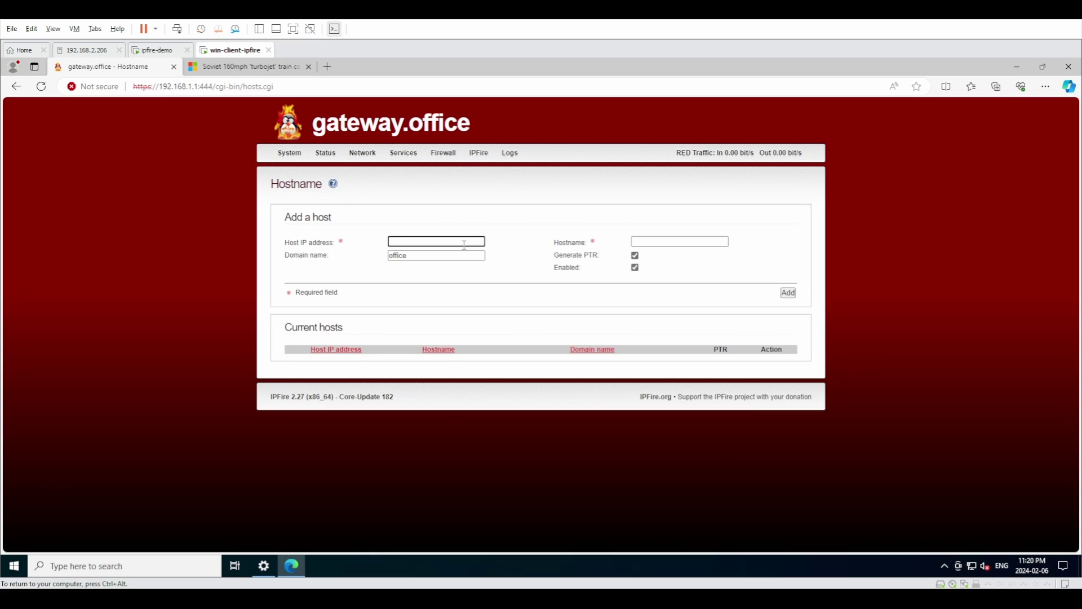
pyautogui.write('192.168.2')
pyautogui.press('BackSpace')
pyautogui.write('.1')
pyautogui.press('BackSpace')
pyautogui.press('BackSpace')
pyautogui.write('1.1')
# Step: Give the host the name gateway and add the entry
pyautogui.press('Tab')
pyautogui.write('gateway')
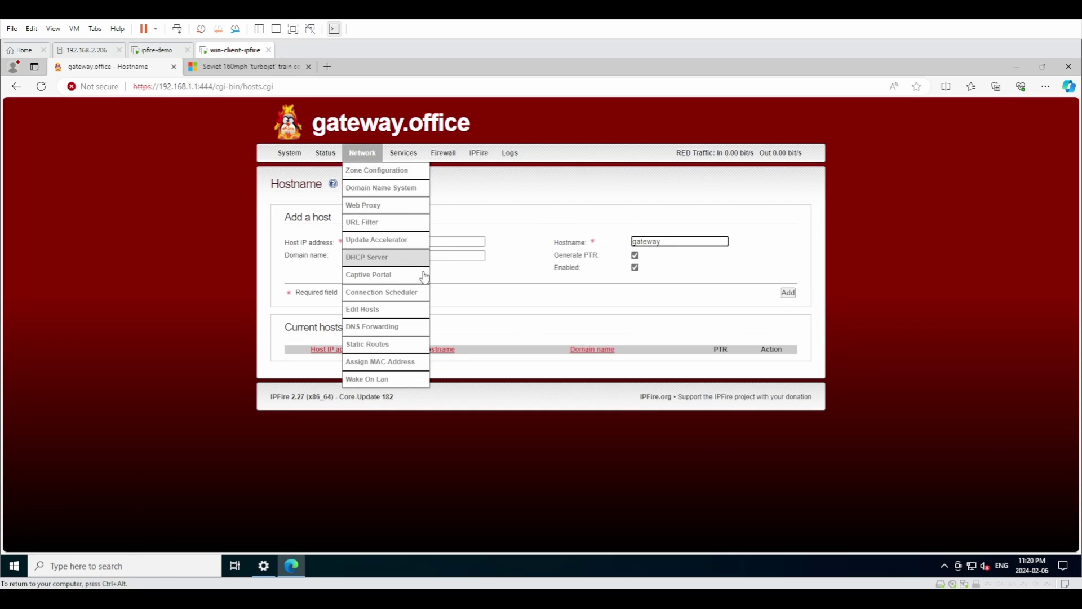
pyautogui.moveTo(452, 240); pyautogui.dragTo(375, 241)
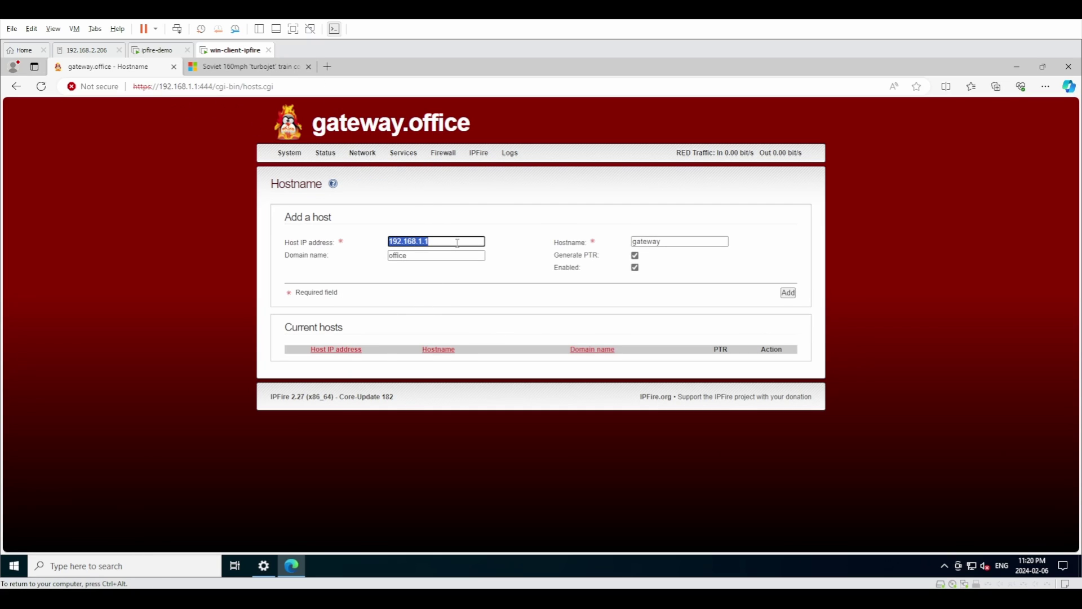
pyautogui.click(788, 293)
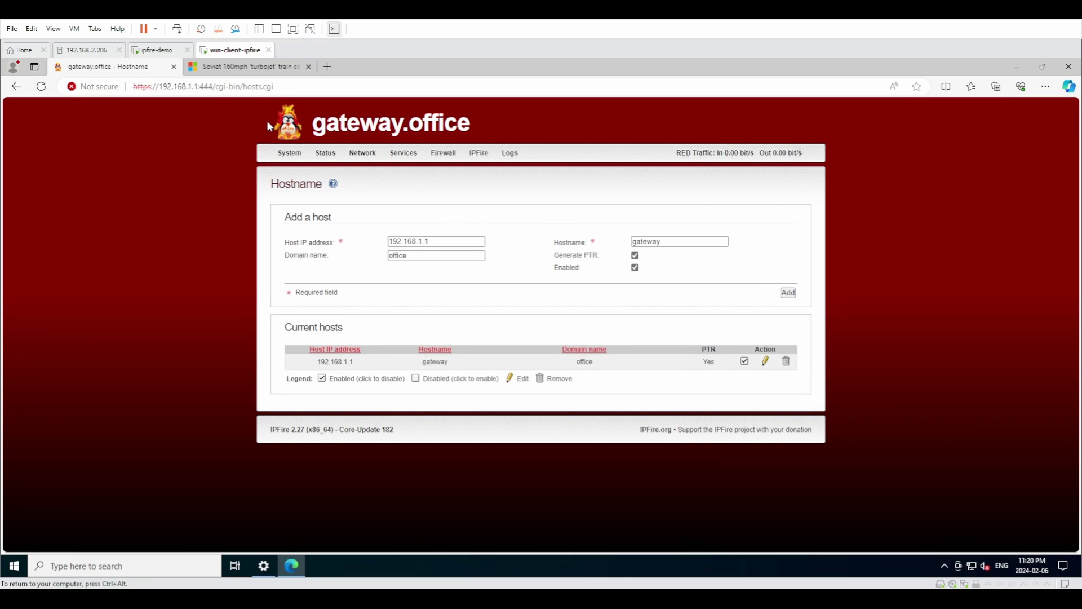
# Step: Open DNS Forwarding and step through its empty Zone and Nameservers fields
pyautogui.moveTo(362, 152)
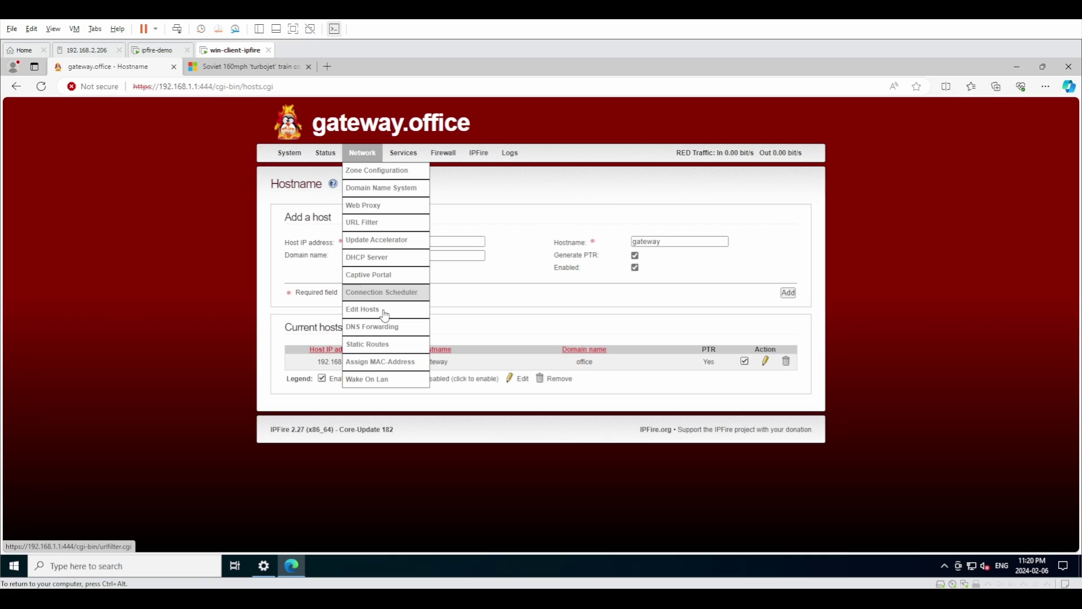
pyautogui.click(394, 330)
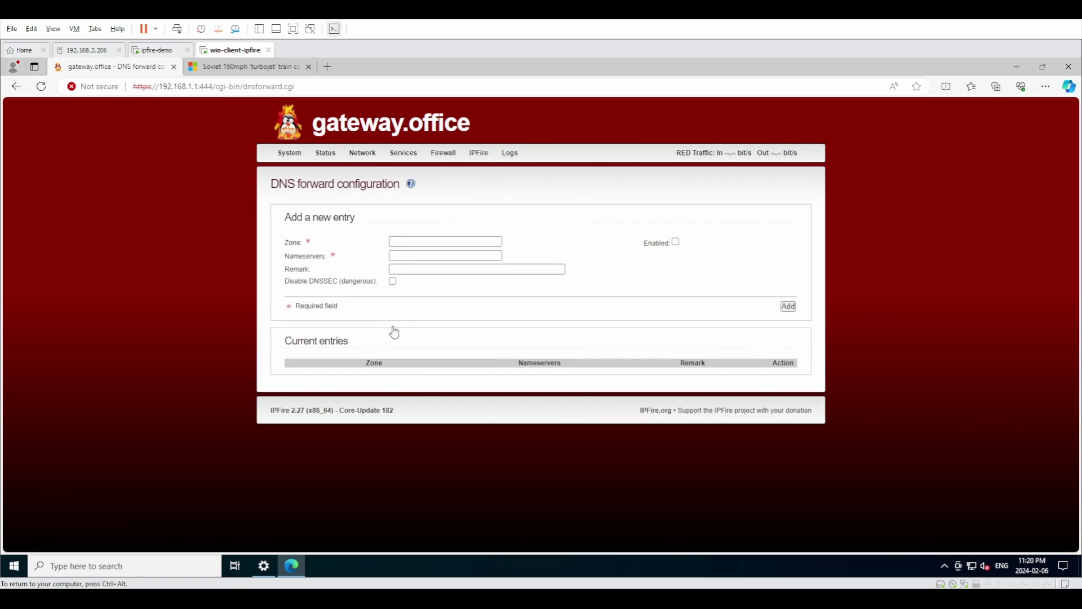
pyautogui.click(401, 242)
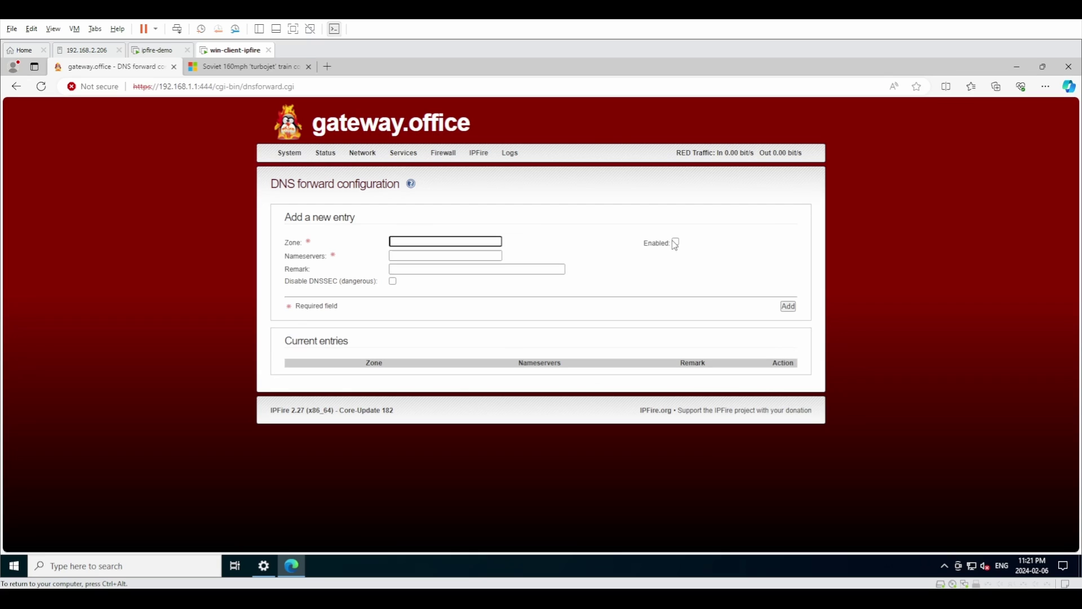
pyautogui.click(402, 254)
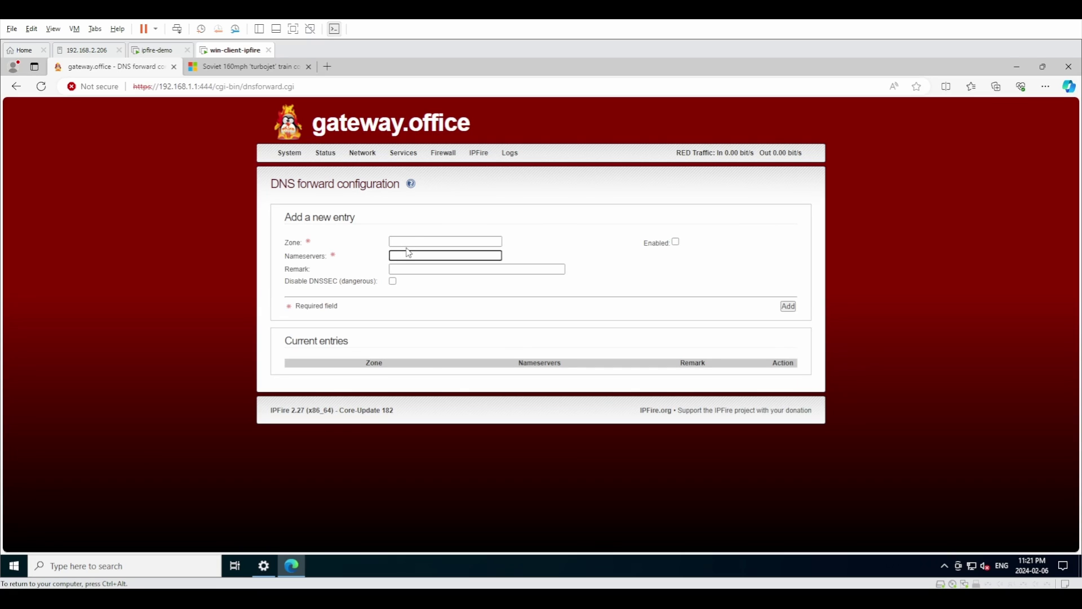
pyautogui.click(414, 236)
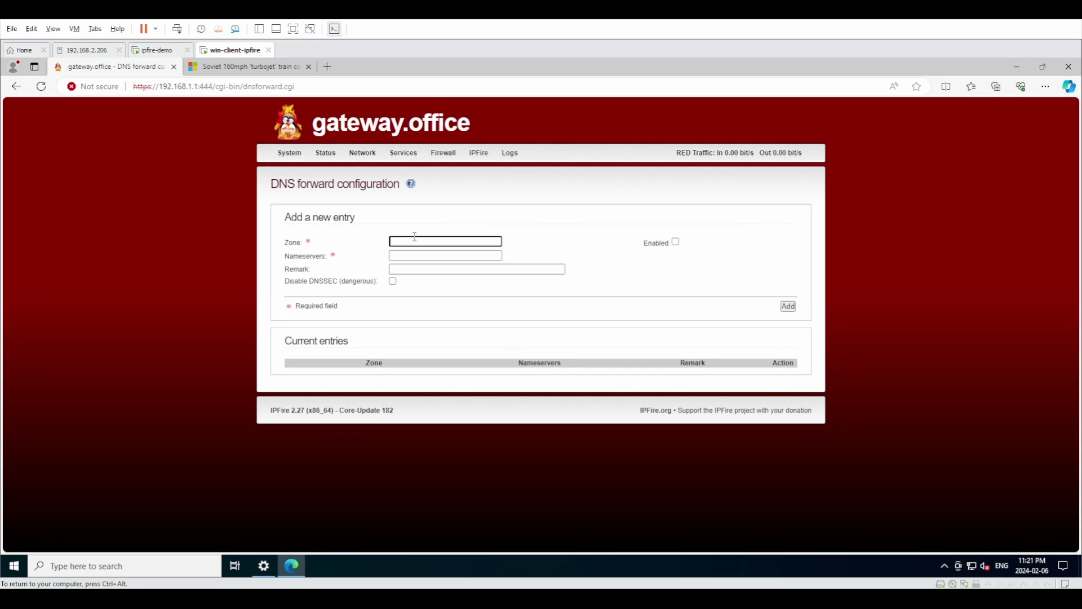
pyautogui.press('Tab')
pyautogui.press('Tab')
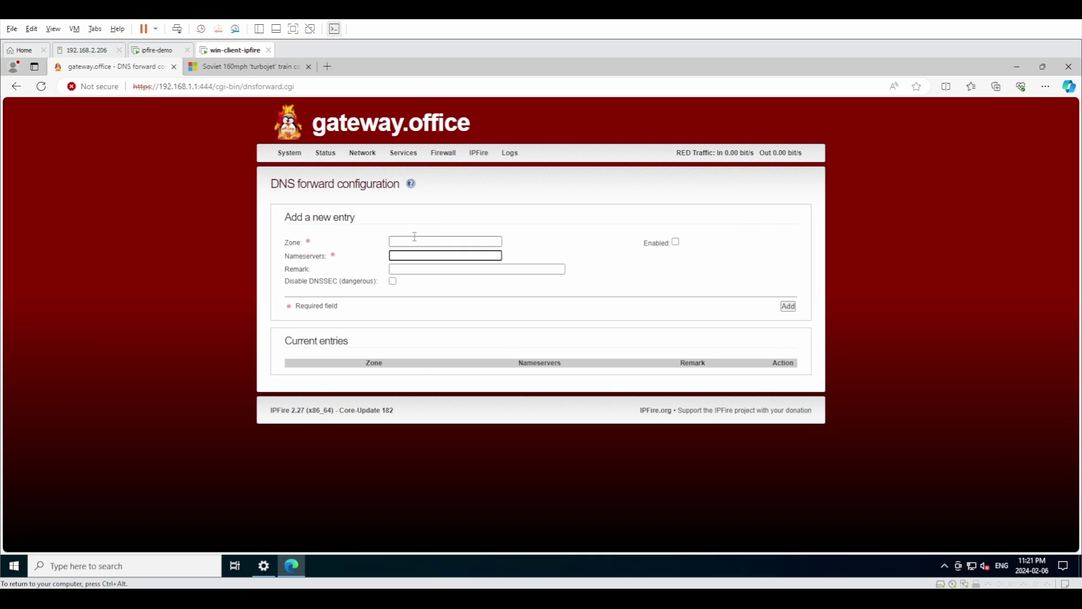
# Step: Visit Static Routes, then open the Assign MAC-Address page for red0
pyautogui.moveTo(362, 152)
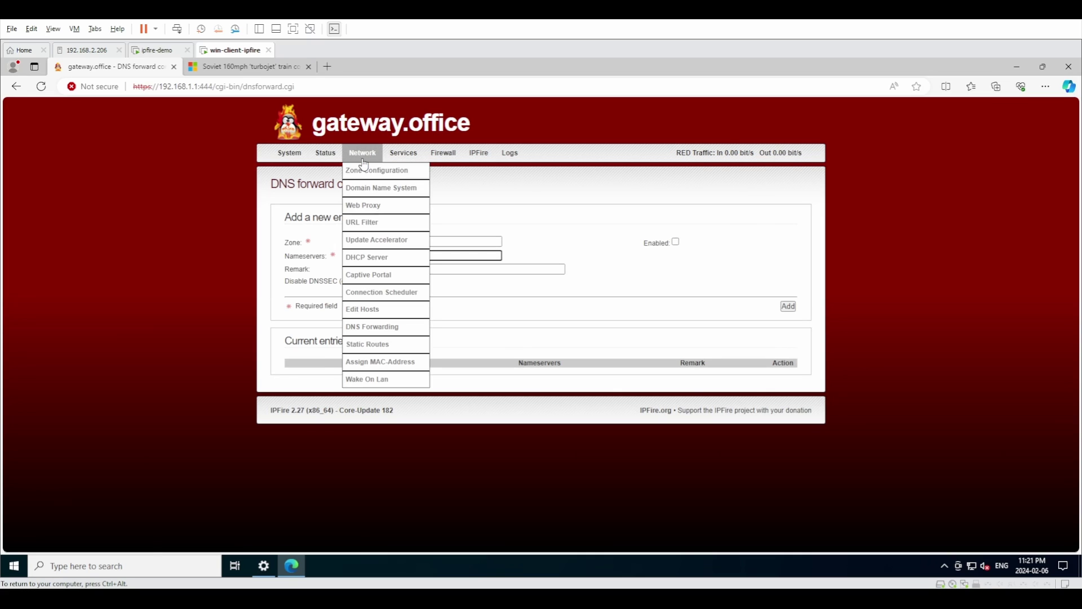
pyautogui.click(400, 345)
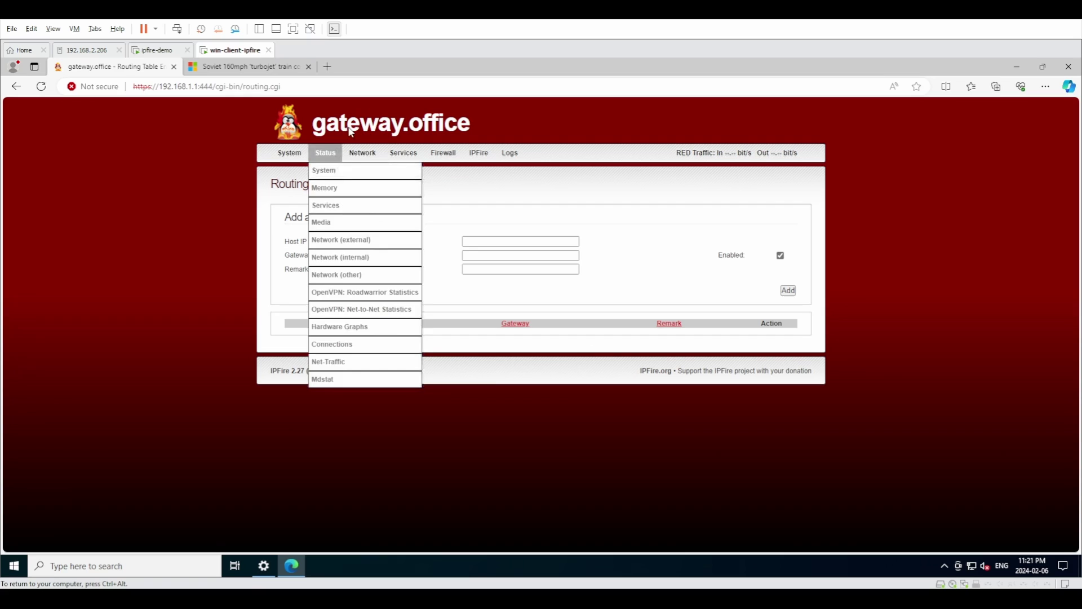
pyautogui.moveTo(361, 153)
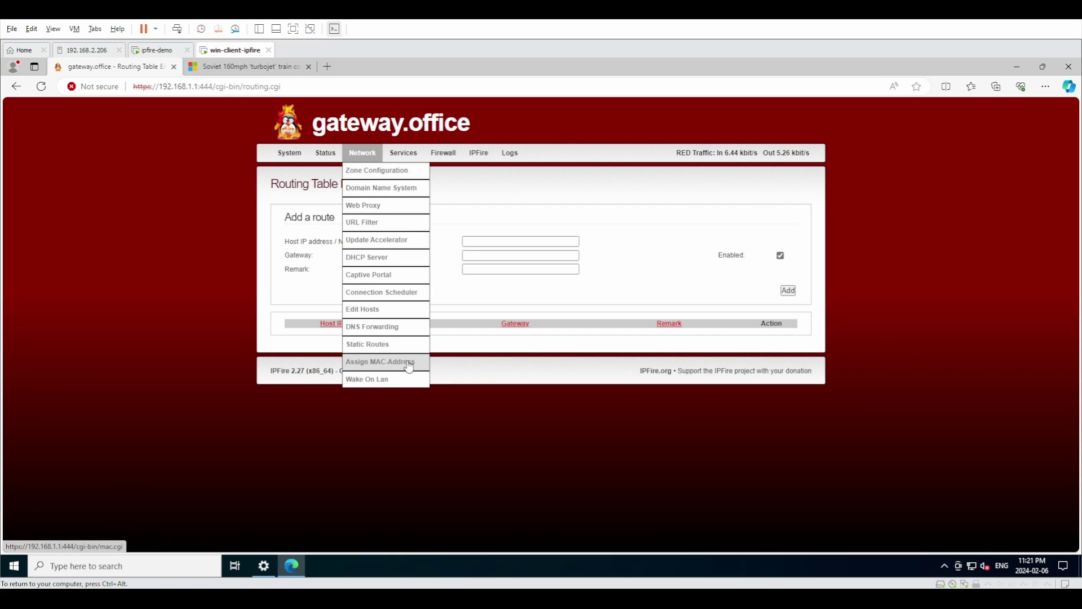
pyautogui.click(408, 364)
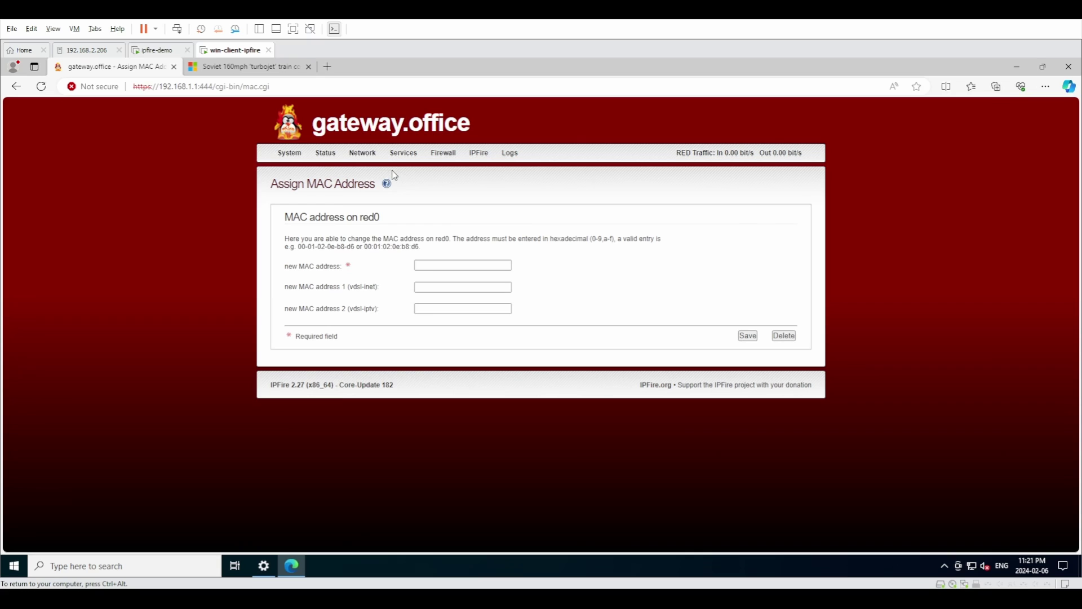
pyautogui.moveTo(379, 174)
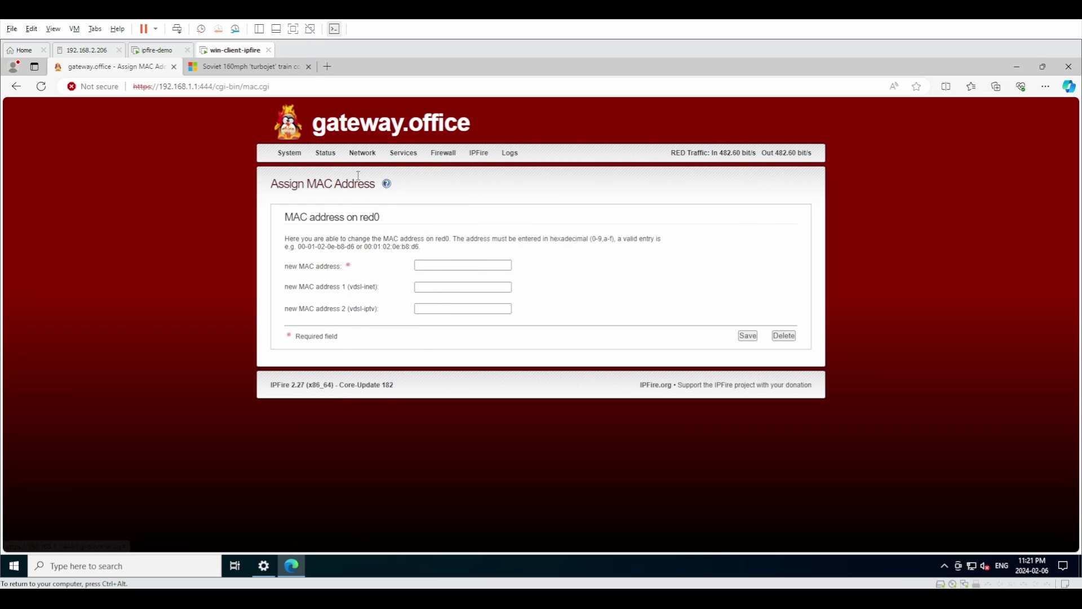
pyautogui.moveTo(363, 152)
pyautogui.click(377, 382)
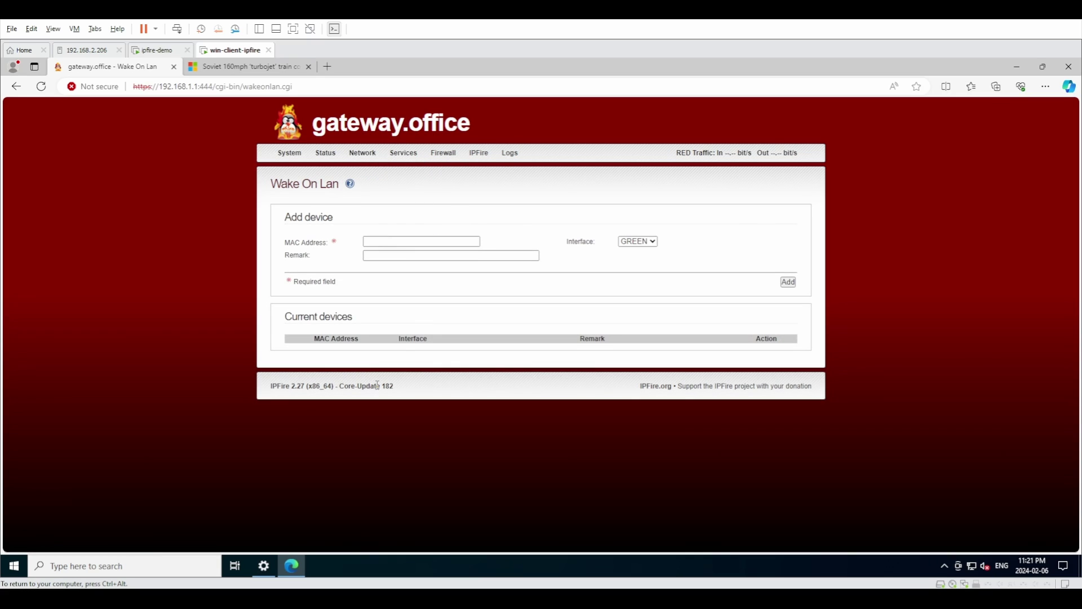
pyautogui.click(379, 241)
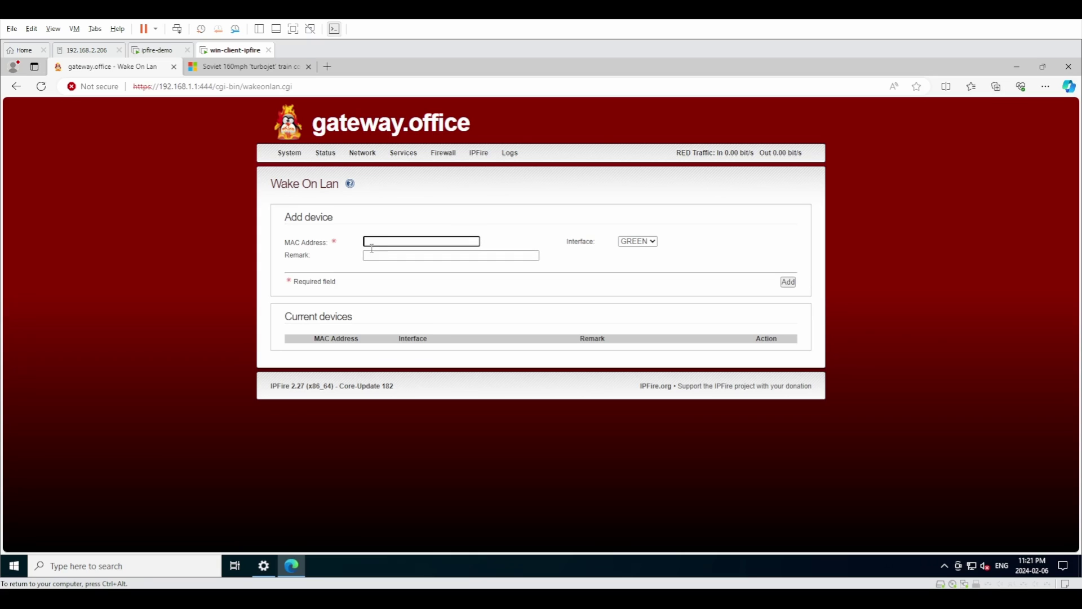
pyautogui.click(642, 242)
pyautogui.click(686, 249)
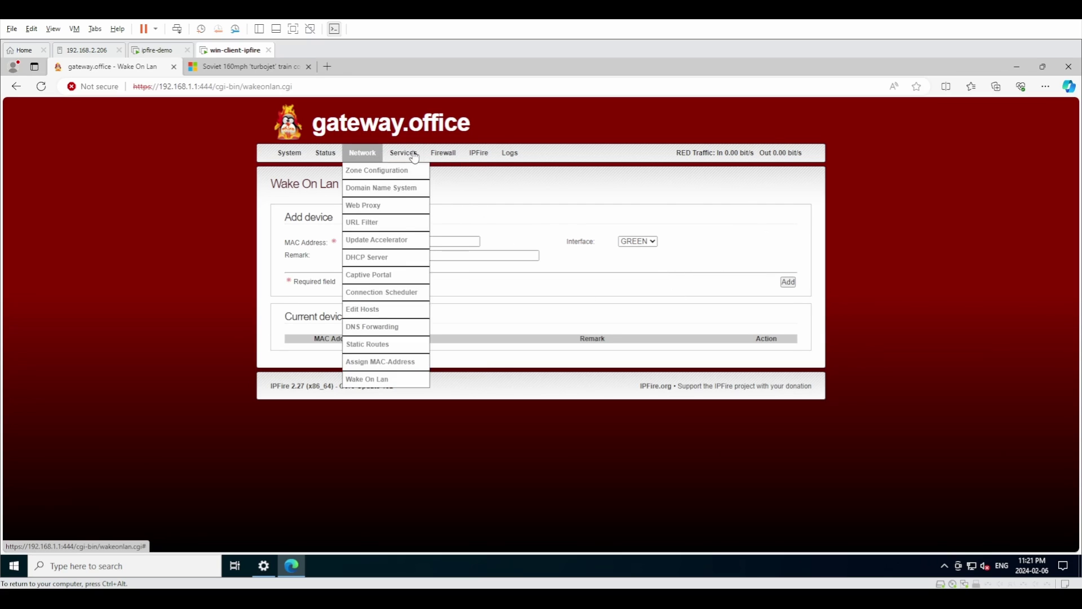
pyautogui.moveTo(403, 153)
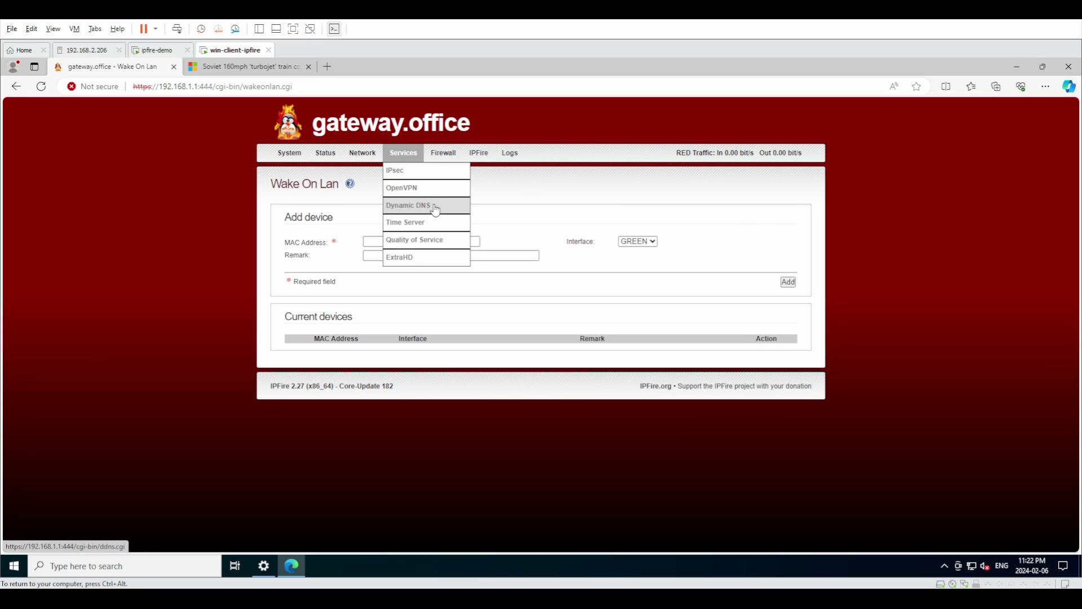
# Step: Look through the IPsec, OpenVPN and Dynamic DNS service pages in turn
pyautogui.click(411, 173)
pyautogui.moveTo(404, 154)
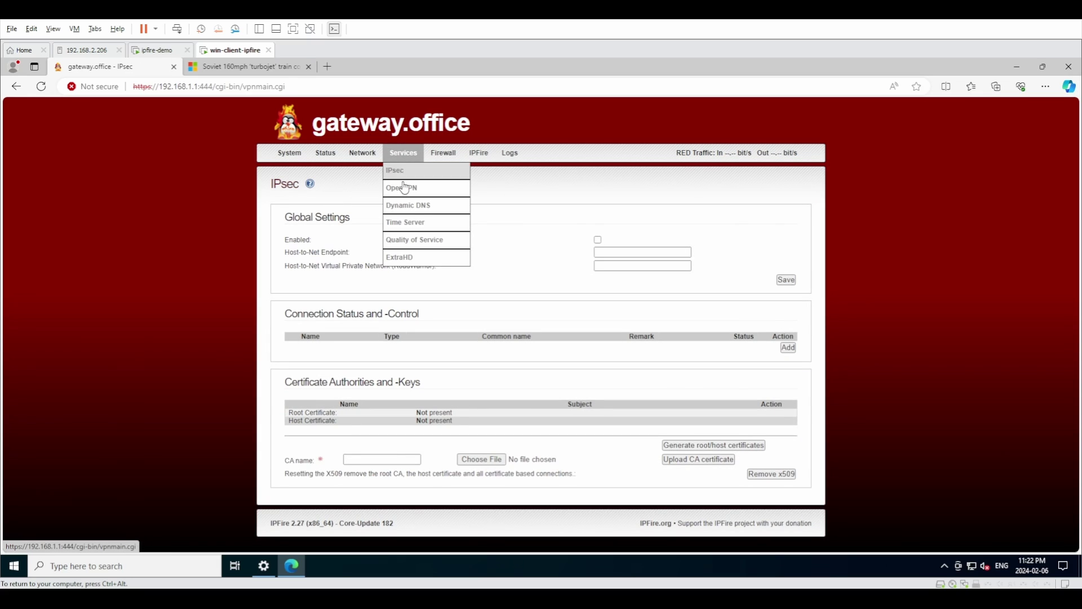
pyautogui.click(408, 190)
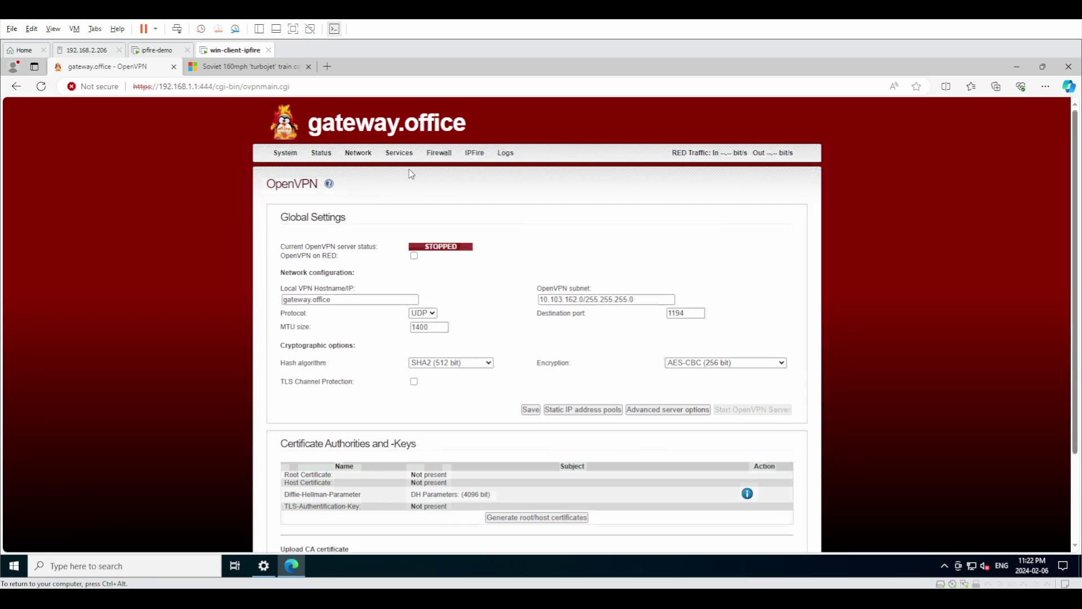
pyautogui.moveTo(409, 194)
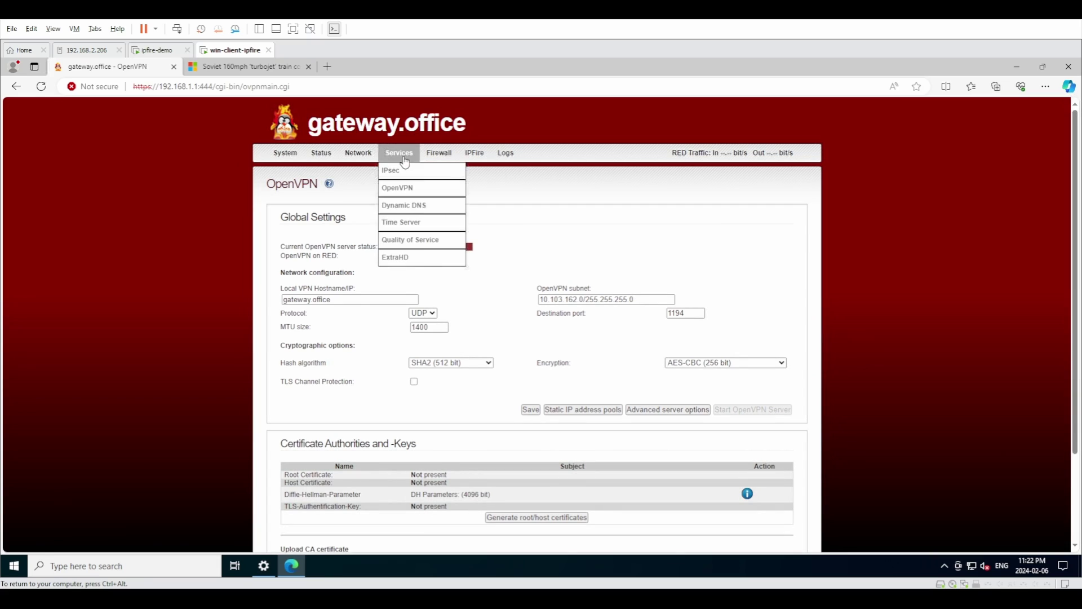
pyautogui.click(413, 210)
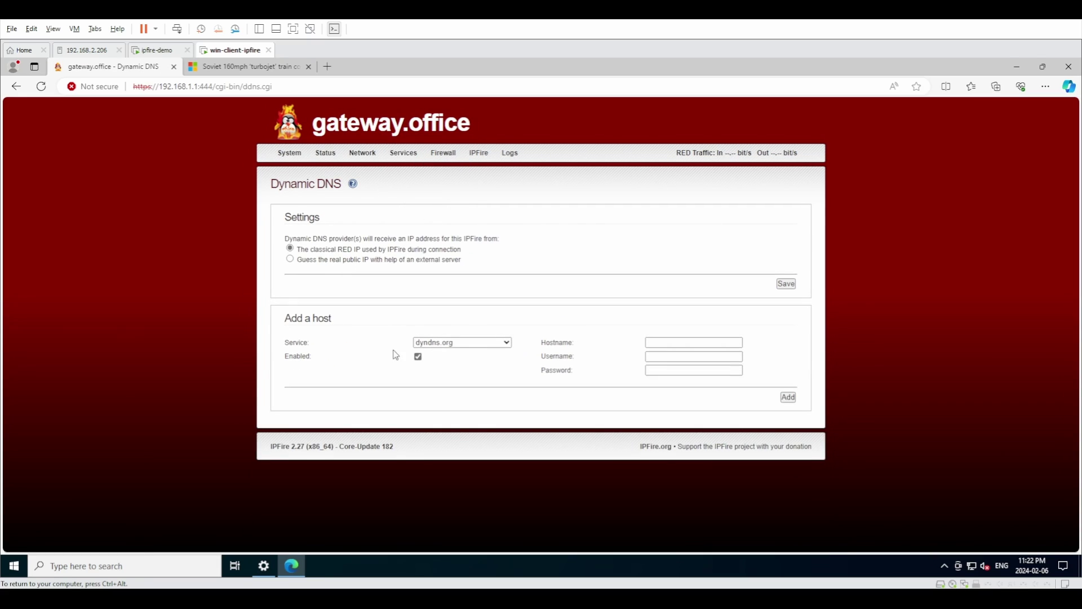
# Step: Browse the Dynamic DNS provider list, keeping changeip.com selected
pyautogui.click(443, 342)
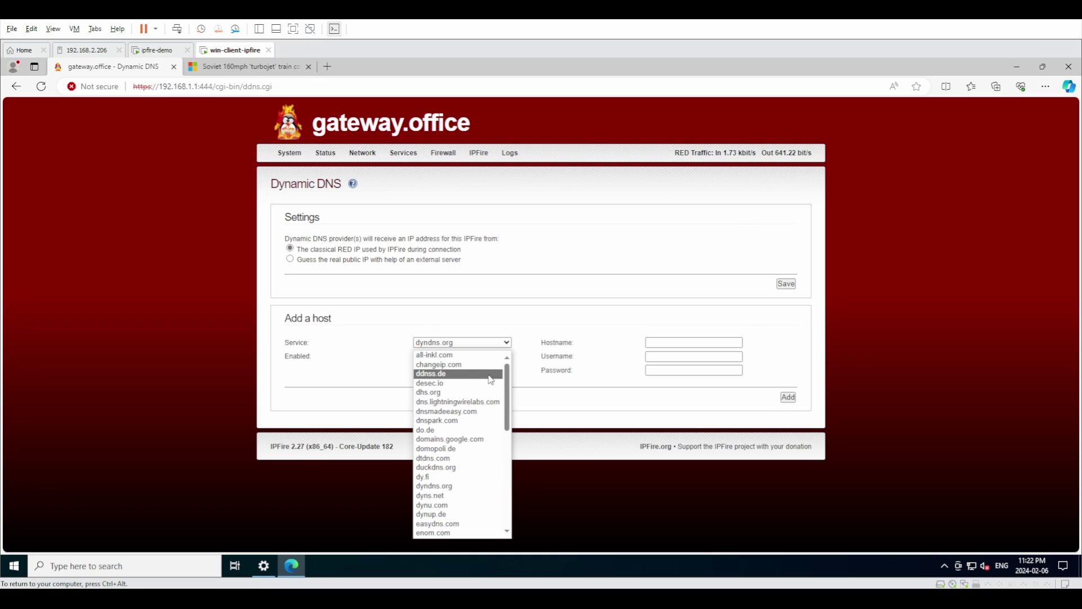
pyautogui.scroll(-3, 491, 380)
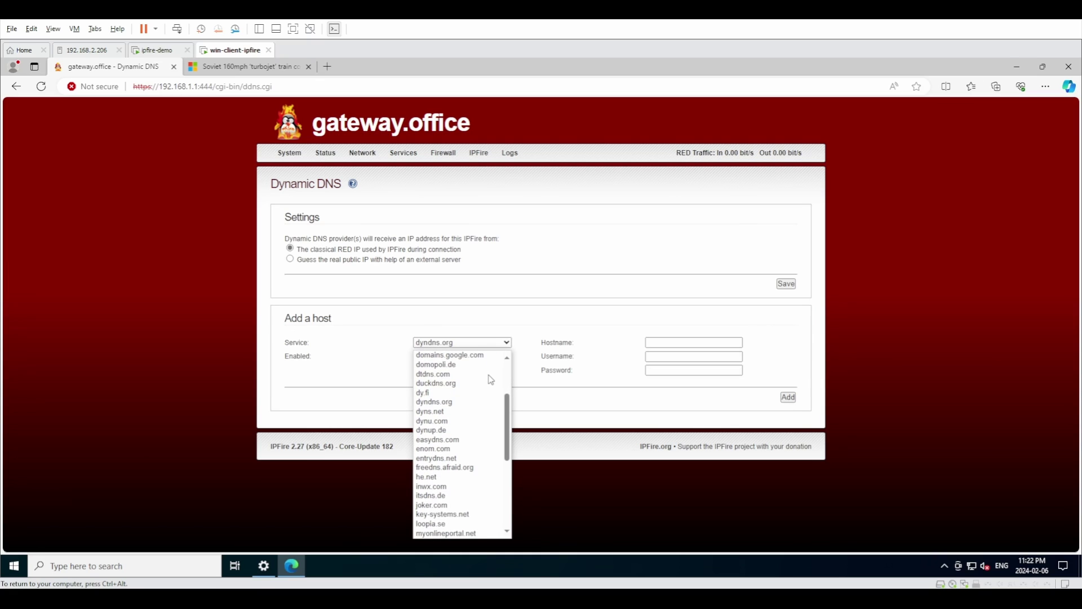
pyautogui.press('Up')
pyautogui.press('Up')
pyautogui.press('Up')
pyautogui.press('Up')
pyautogui.press('Up')
pyautogui.press('Up')
pyautogui.press('Up')
pyautogui.press('Up')
pyautogui.press('Up')
pyautogui.press('Up')
pyautogui.press('Up')
pyautogui.press('Up')
pyautogui.press('Up')
pyautogui.press('Up')
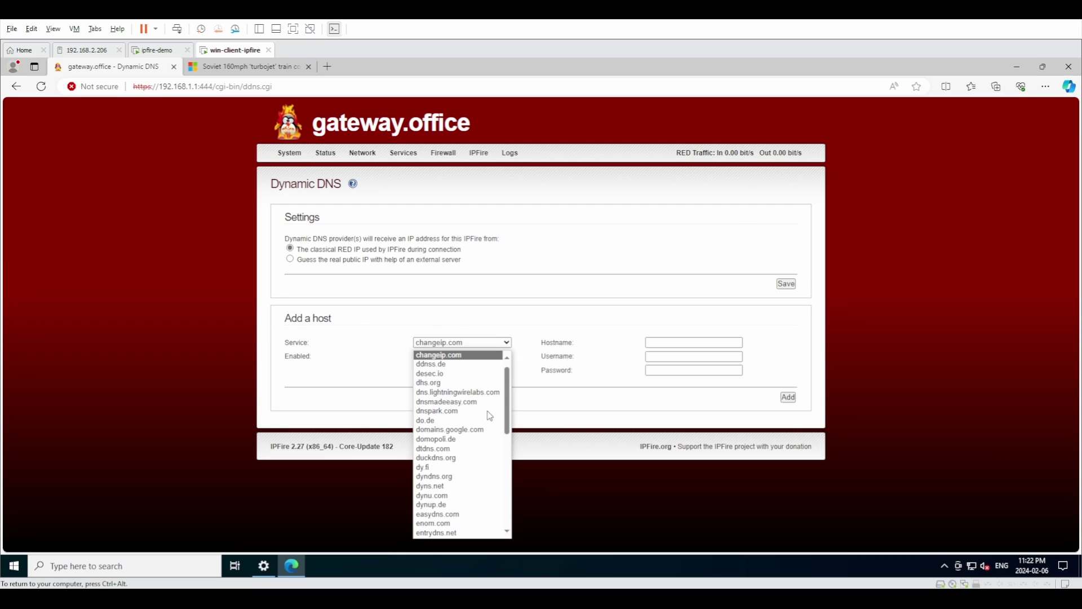
pyautogui.press('Up')
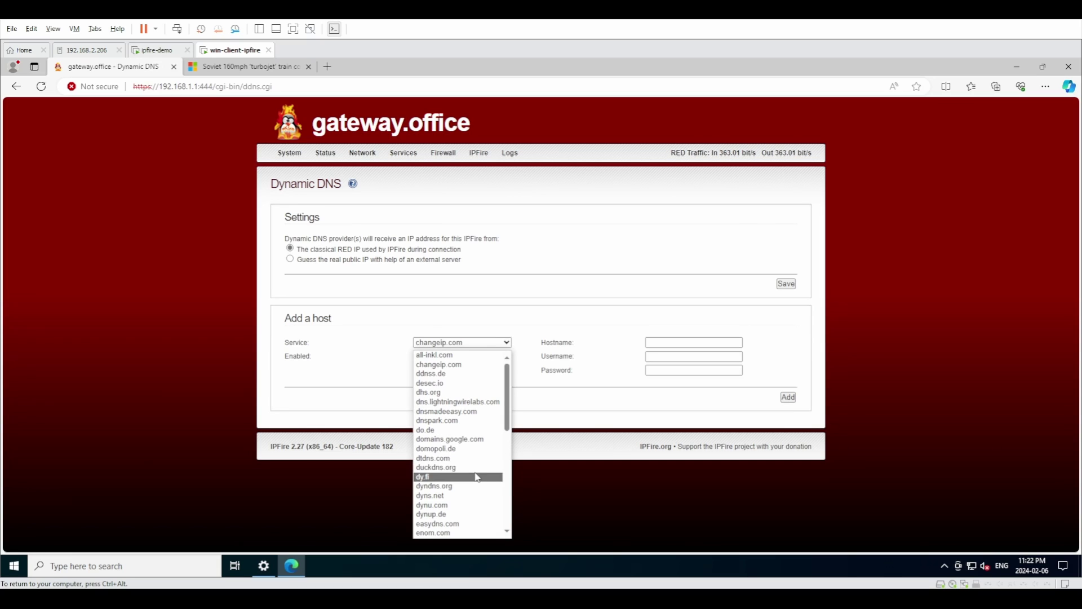
pyautogui.scroll(-2, 491, 500)
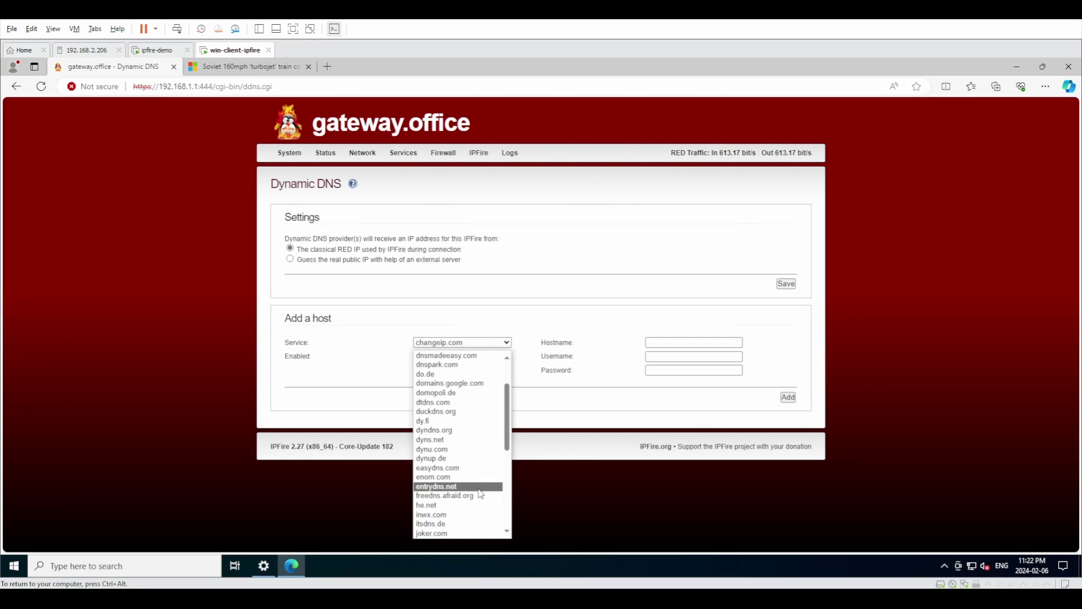
pyautogui.scroll(-1, 473, 501)
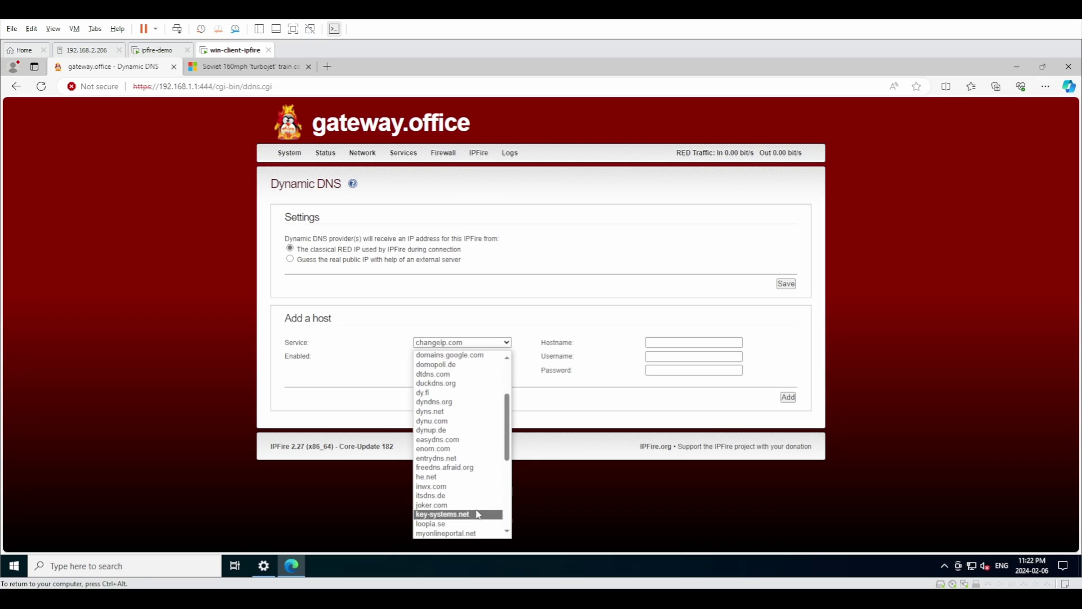
pyautogui.scroll(-1, 446, 487)
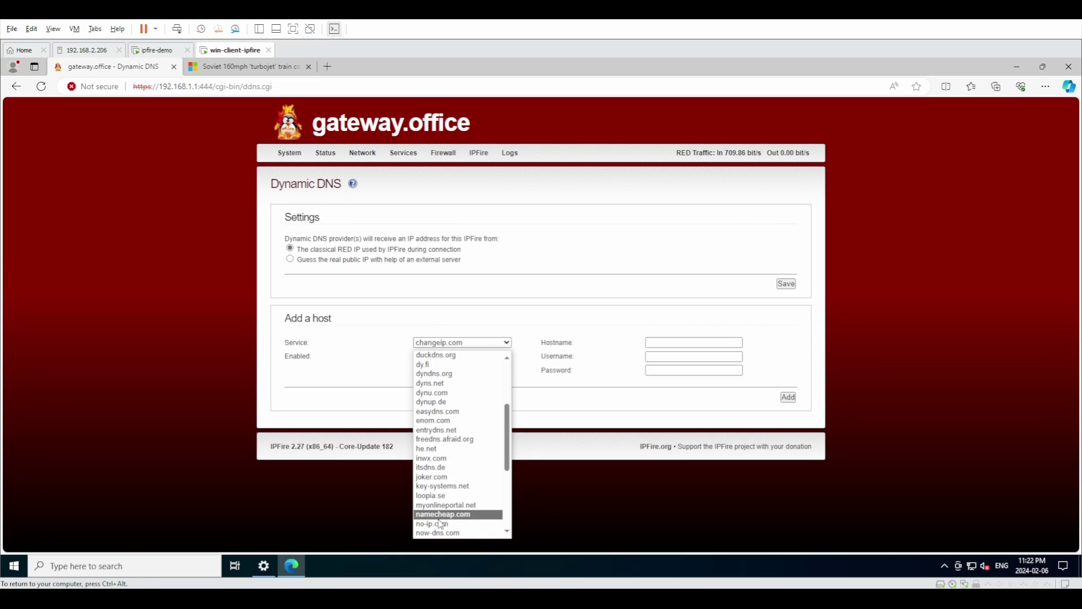
pyautogui.scroll(-2, 481, 519)
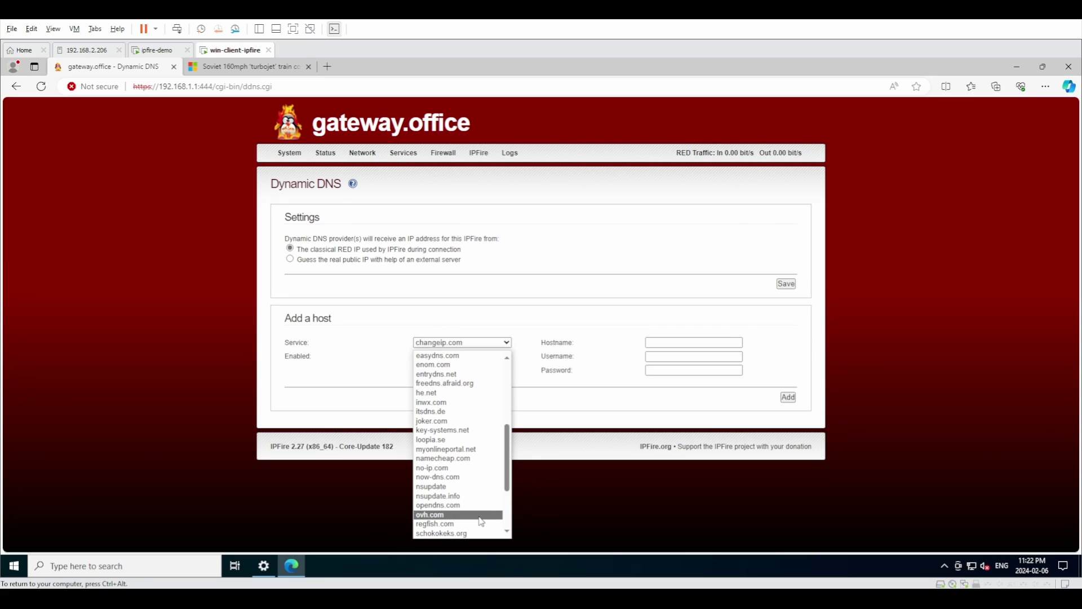
pyautogui.scroll(-1, 478, 514)
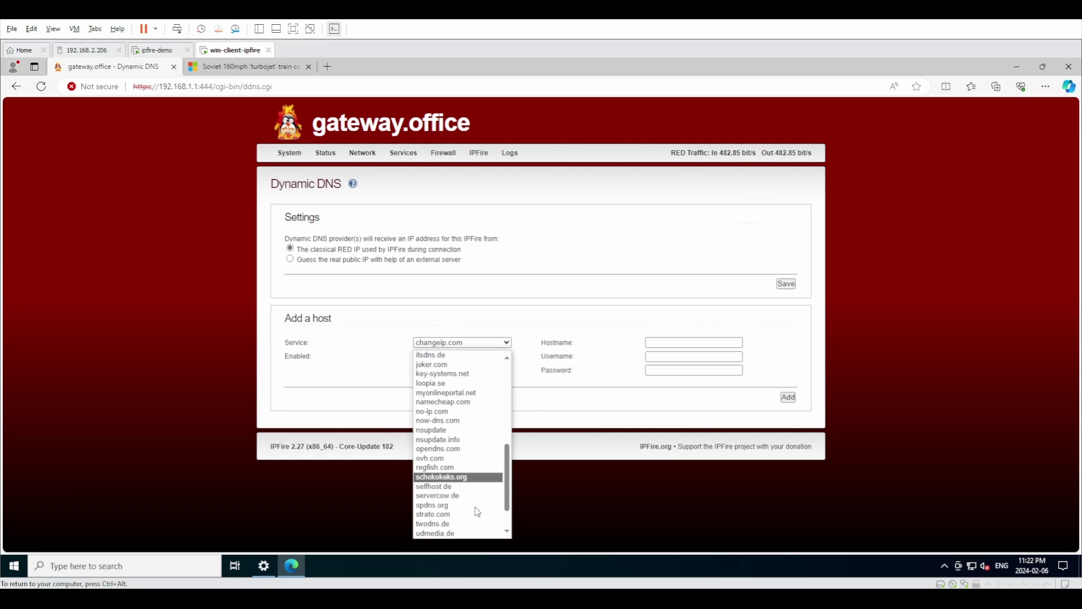
pyautogui.scroll(-2, 482, 499)
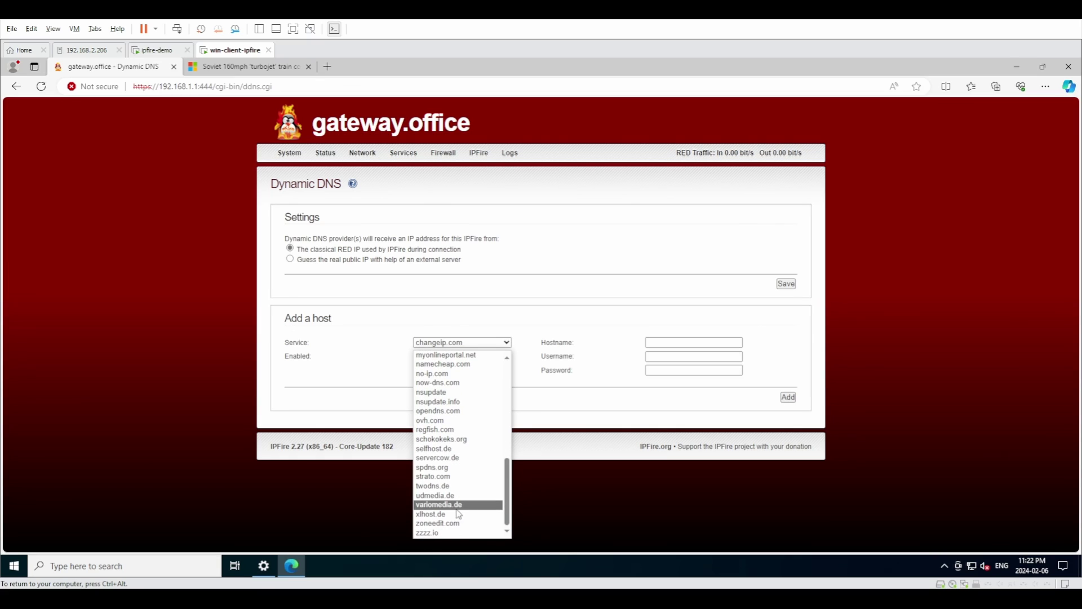
pyautogui.click(360, 394)
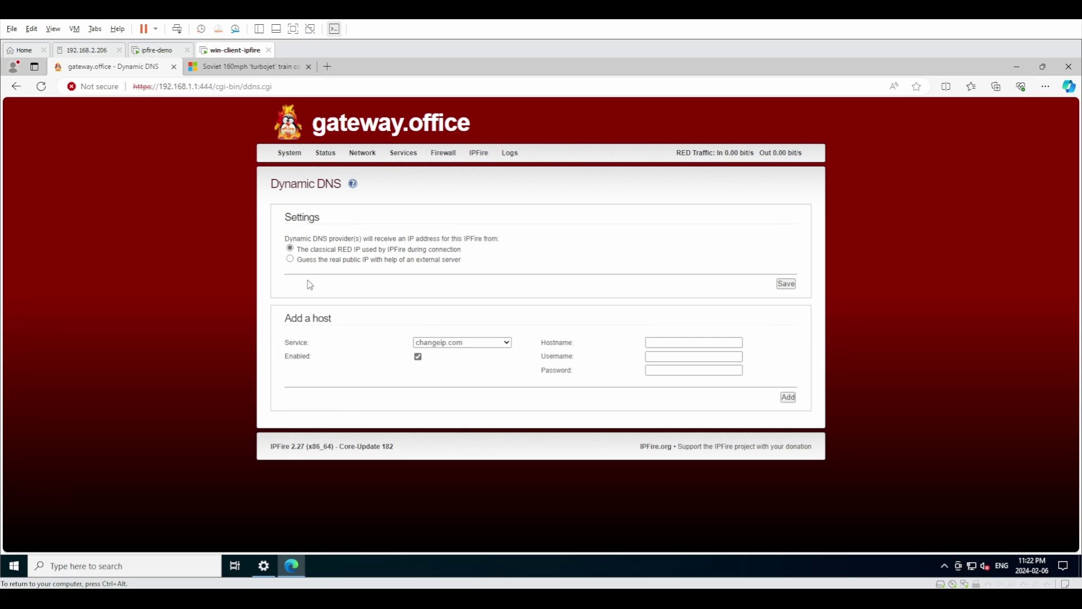
pyautogui.moveTo(367, 159)
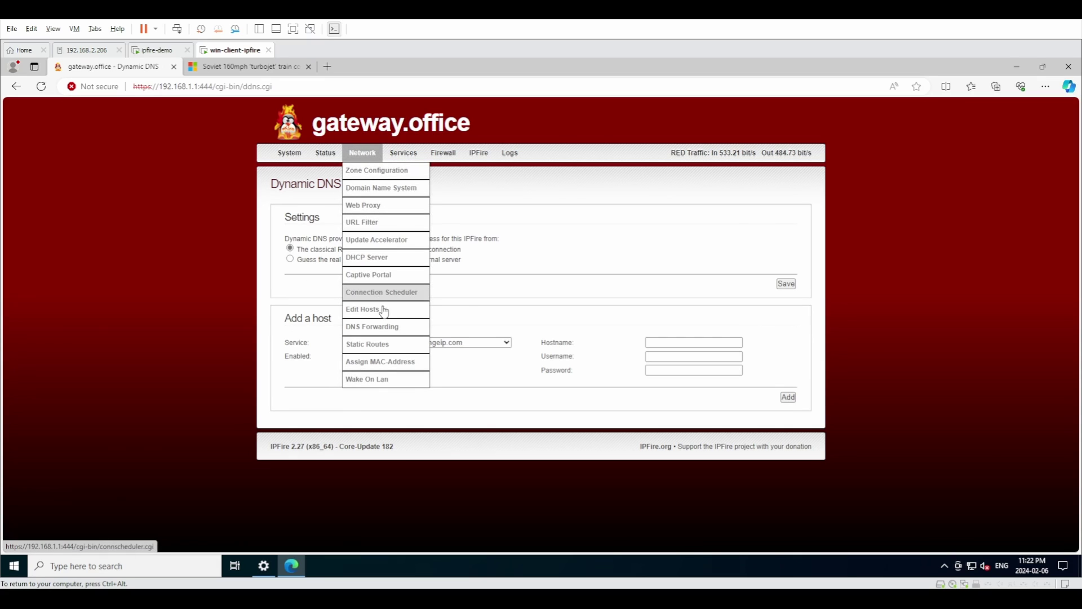
pyautogui.click(401, 194)
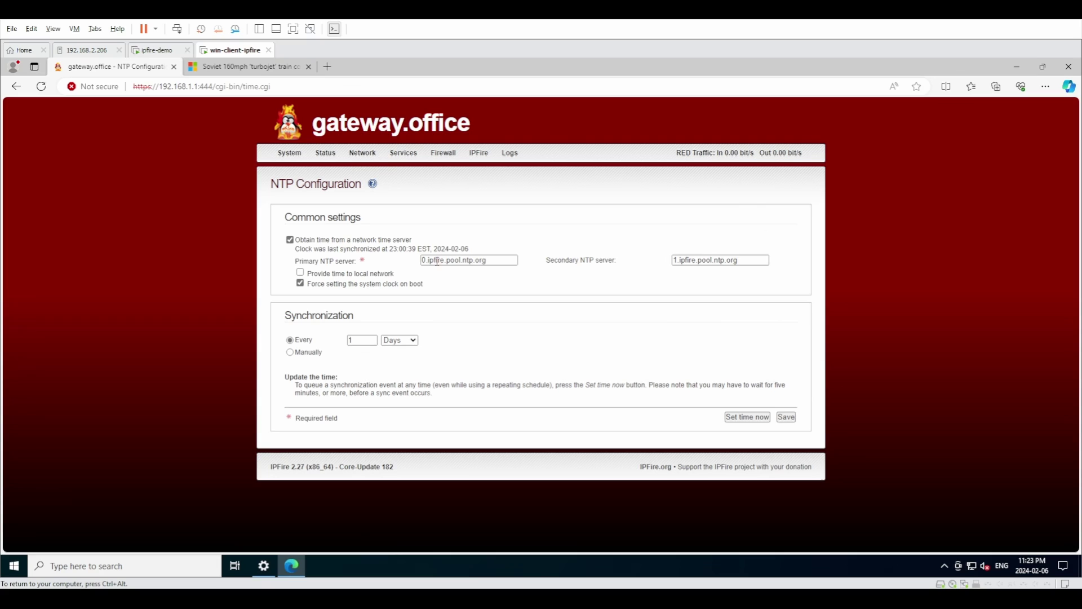
pyautogui.moveTo(488, 260); pyautogui.dragTo(375, 294)
pyautogui.click(399, 305)
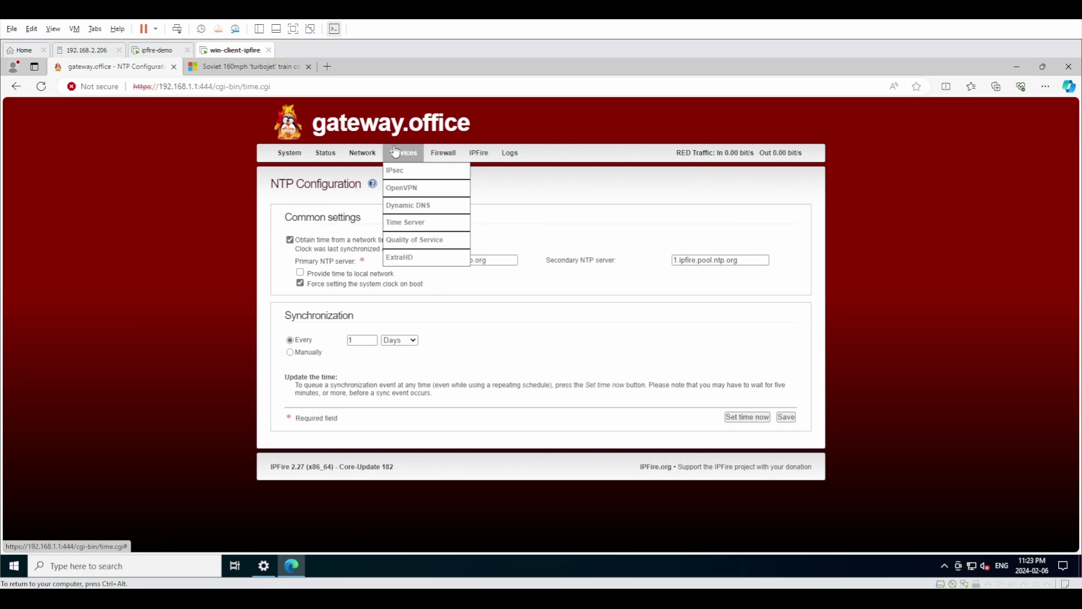
# Step: Start Quality of Service, then stop it again
pyautogui.click(422, 240)
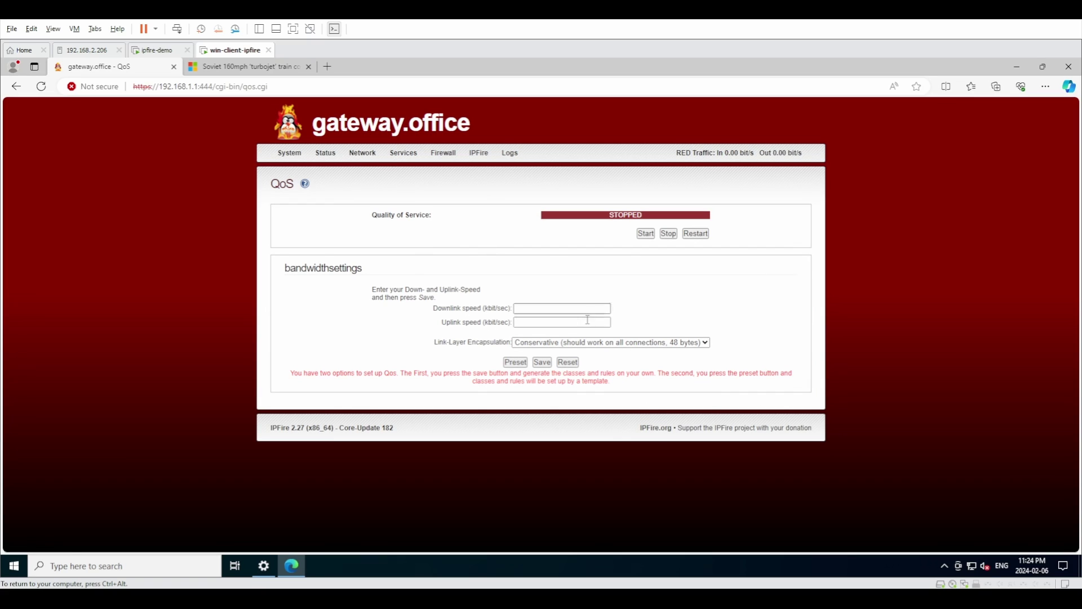
pyautogui.click(597, 344)
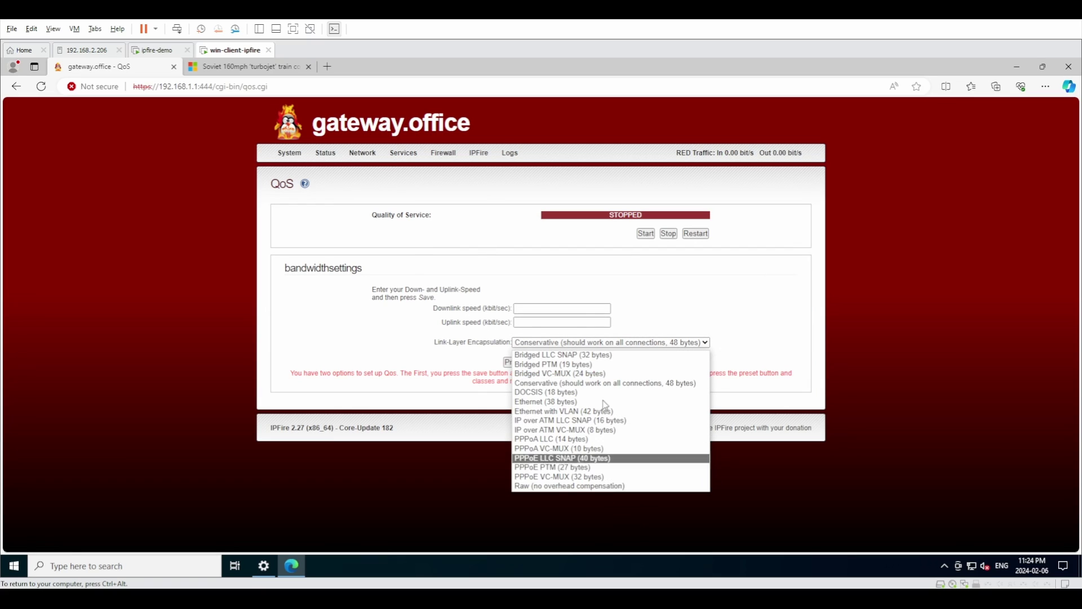
pyautogui.click(646, 233)
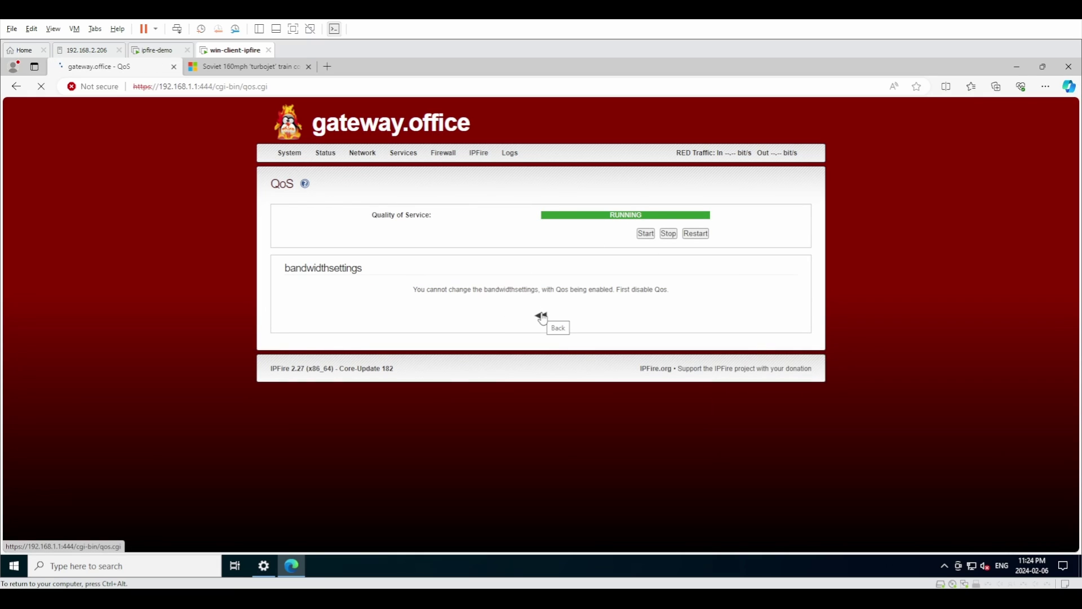
pyautogui.click(669, 234)
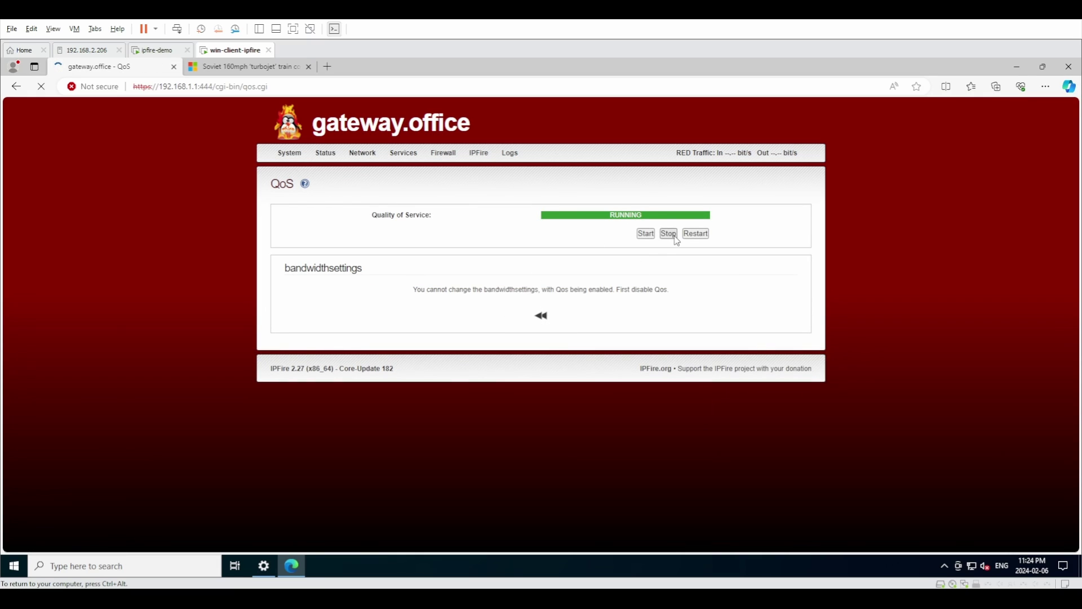
# Step: Check the empty bandwidth fields and encapsulation list, keeping Conservative encapsulation
pyautogui.click(563, 311)
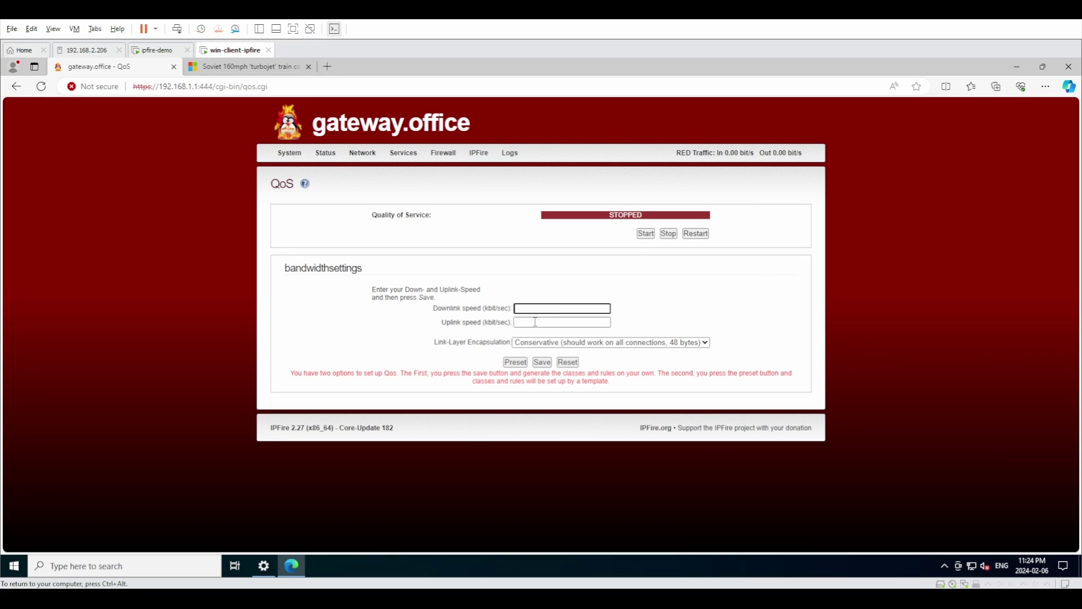
pyautogui.click(535, 322)
pyautogui.click(527, 342)
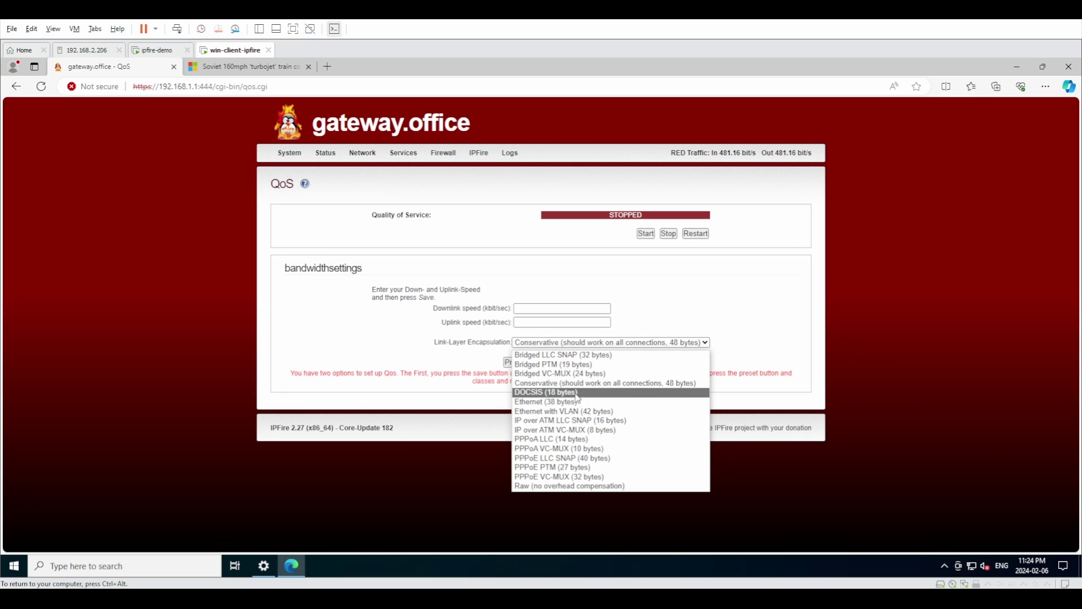
pyautogui.click(401, 338)
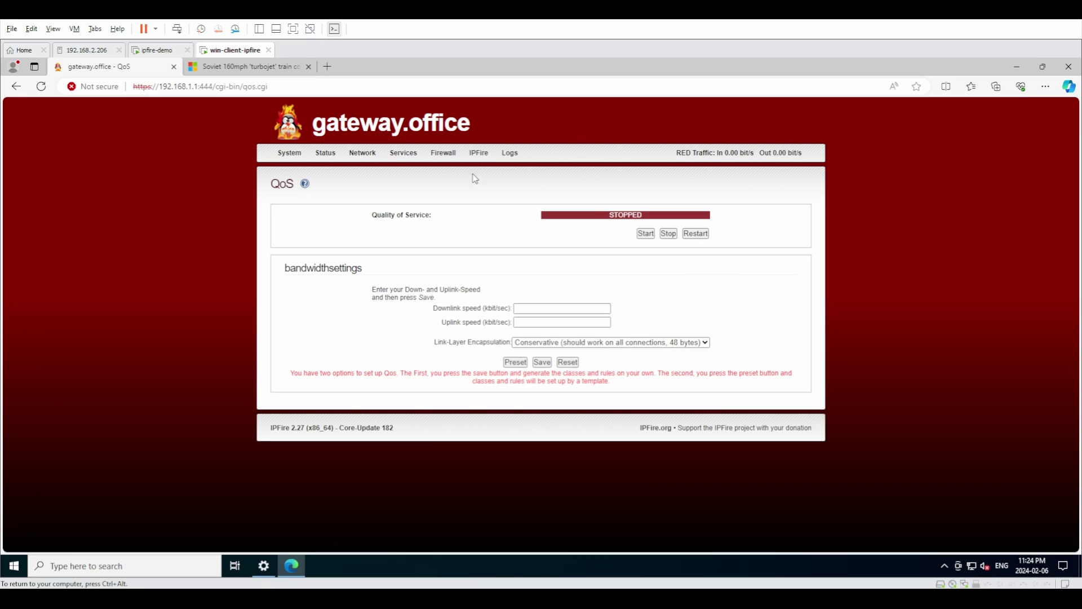
pyautogui.click(519, 311)
pyautogui.click(564, 343)
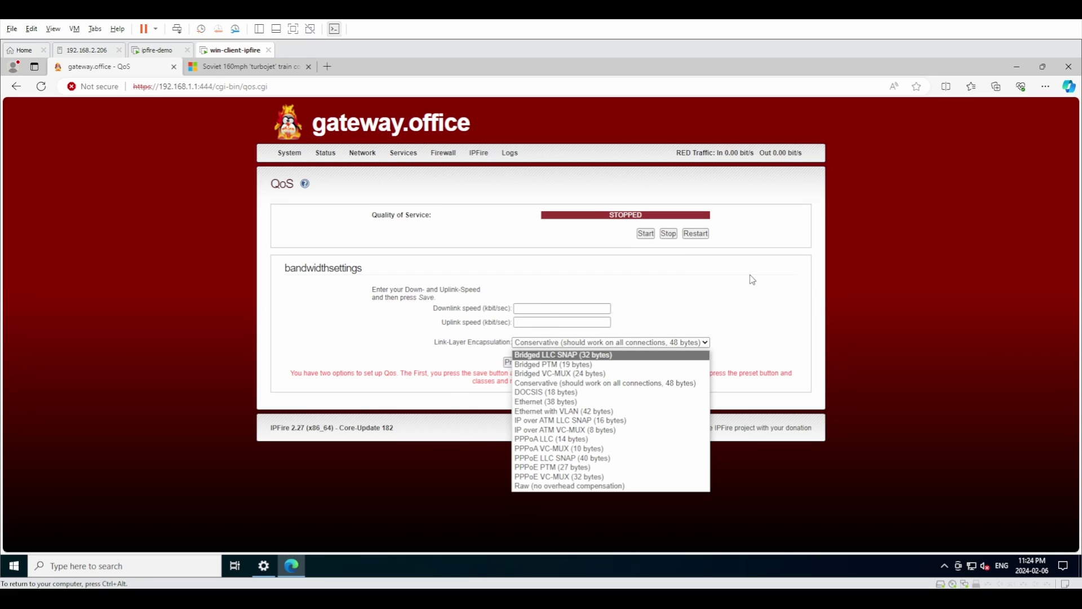
pyautogui.click(688, 293)
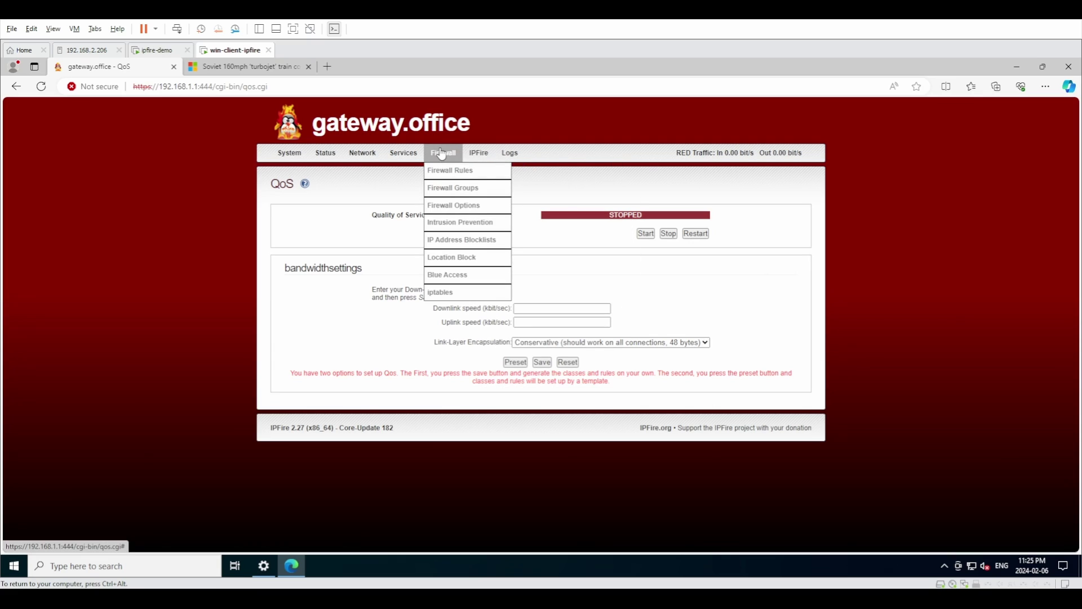
# Step: Visit the ExtraHD page and Firewall Rules overview, ending on the Firewall Groups page
pyautogui.moveTo(409, 153)
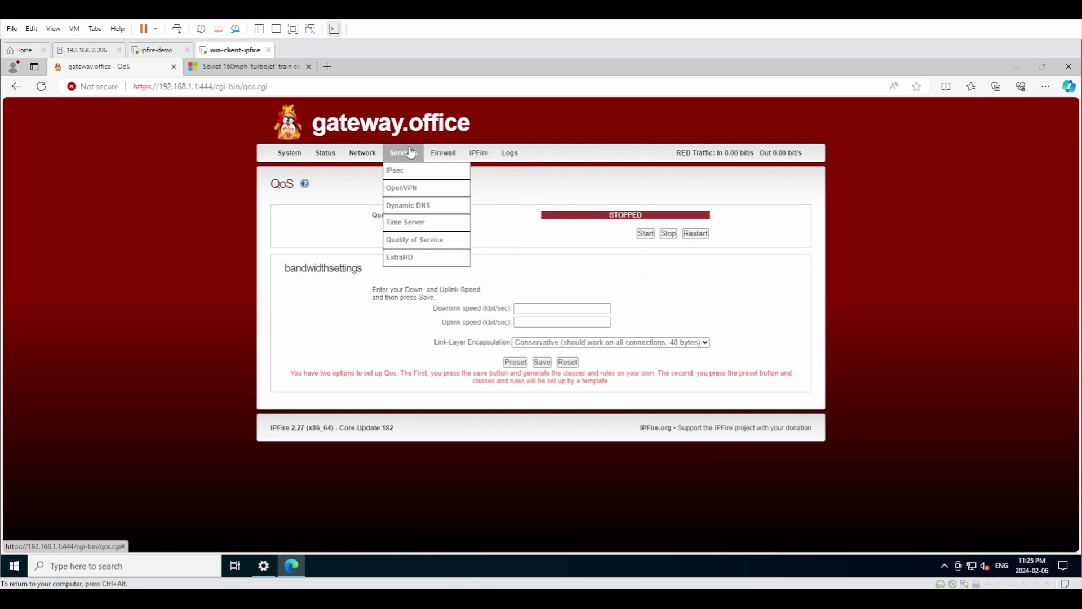
pyautogui.click(415, 260)
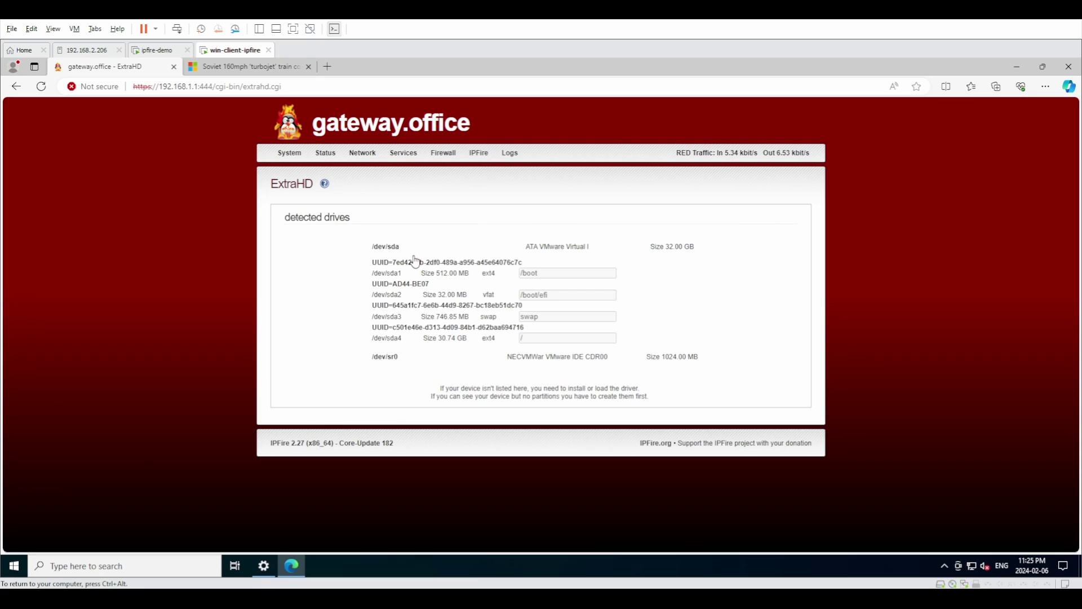
pyautogui.moveTo(448, 158)
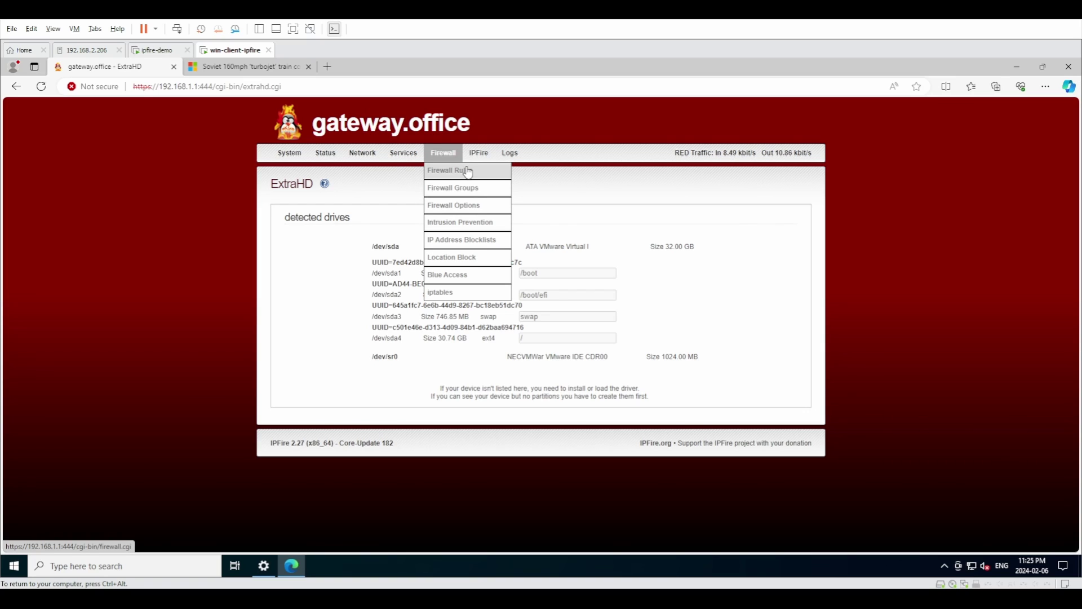
pyautogui.click(467, 172)
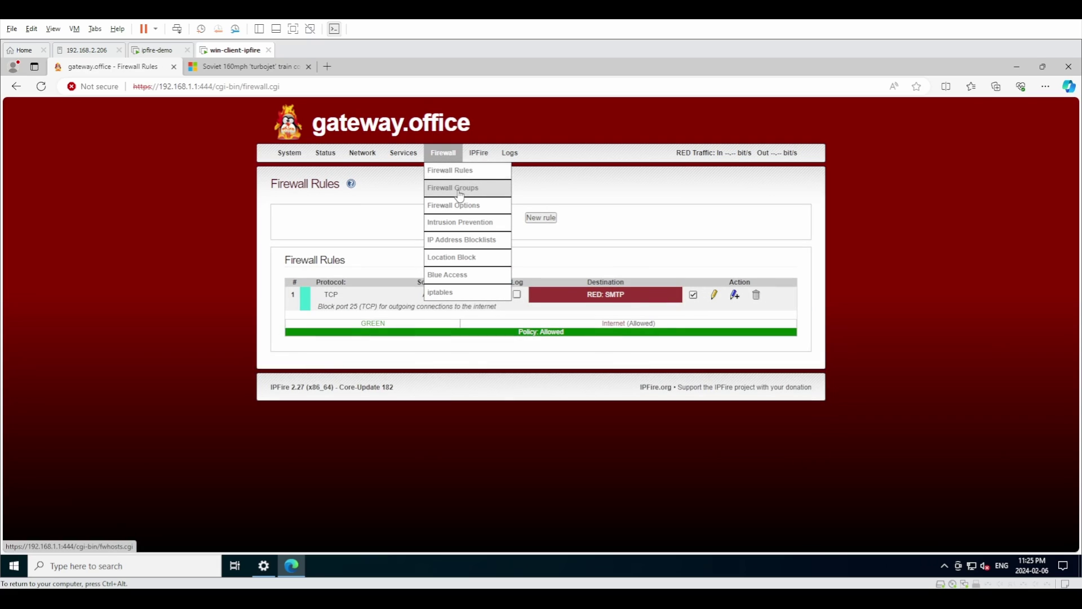
pyautogui.click(459, 194)
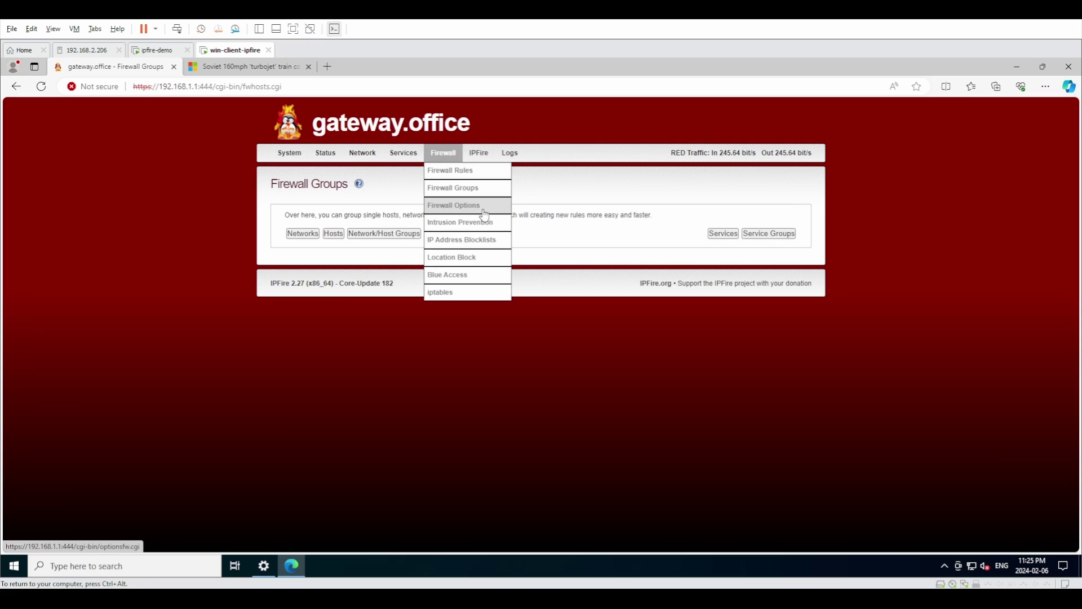
# Step: Try setting GREEN masquerading to disabled, leave without saving, and reopen Firewall Options
pyautogui.click(474, 205)
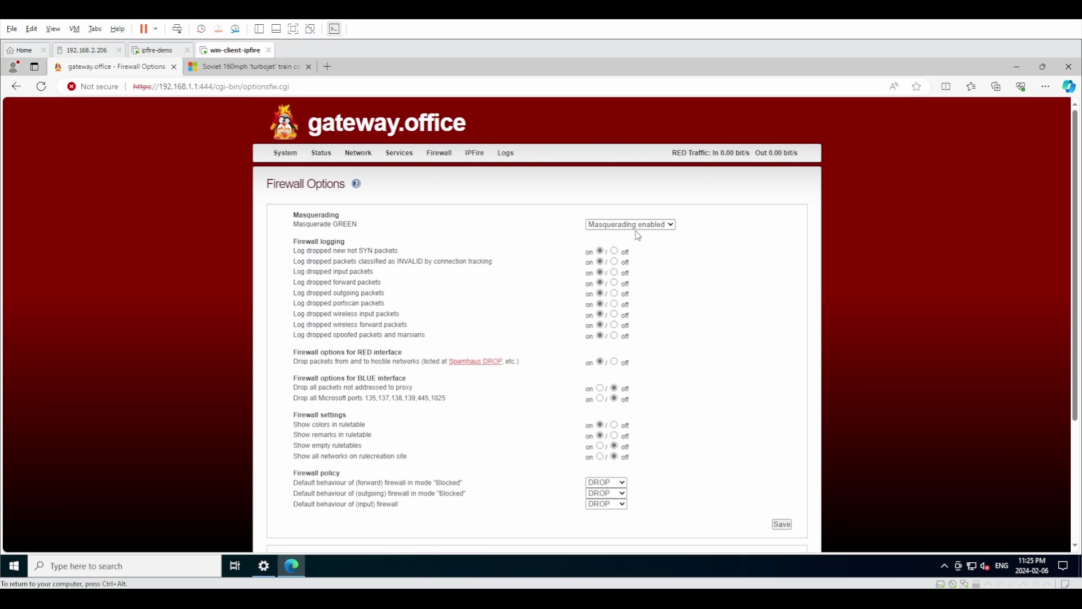
pyautogui.click(631, 228)
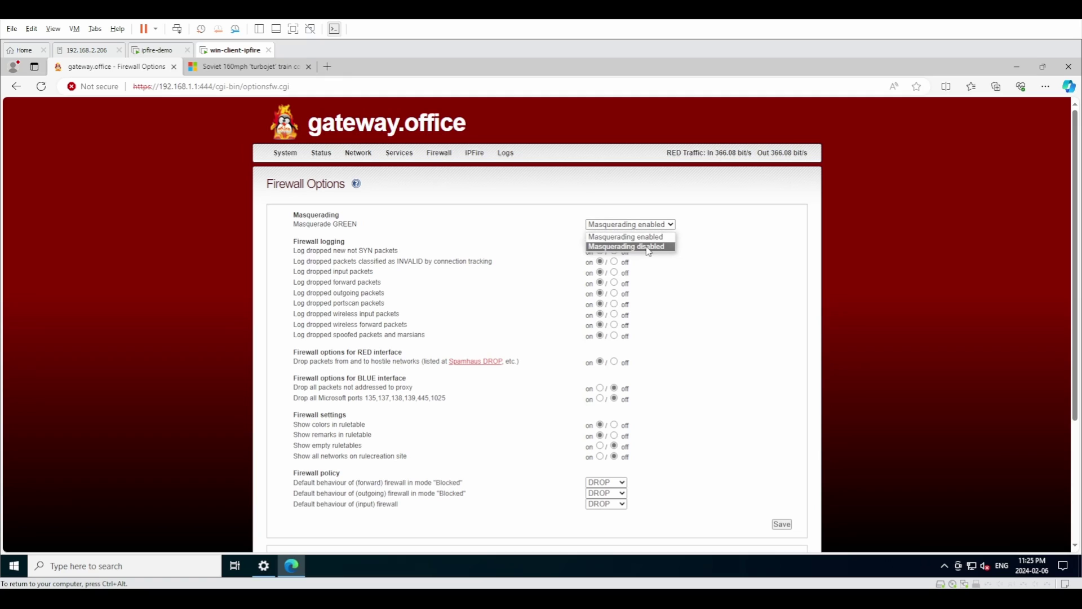
pyautogui.click(647, 248)
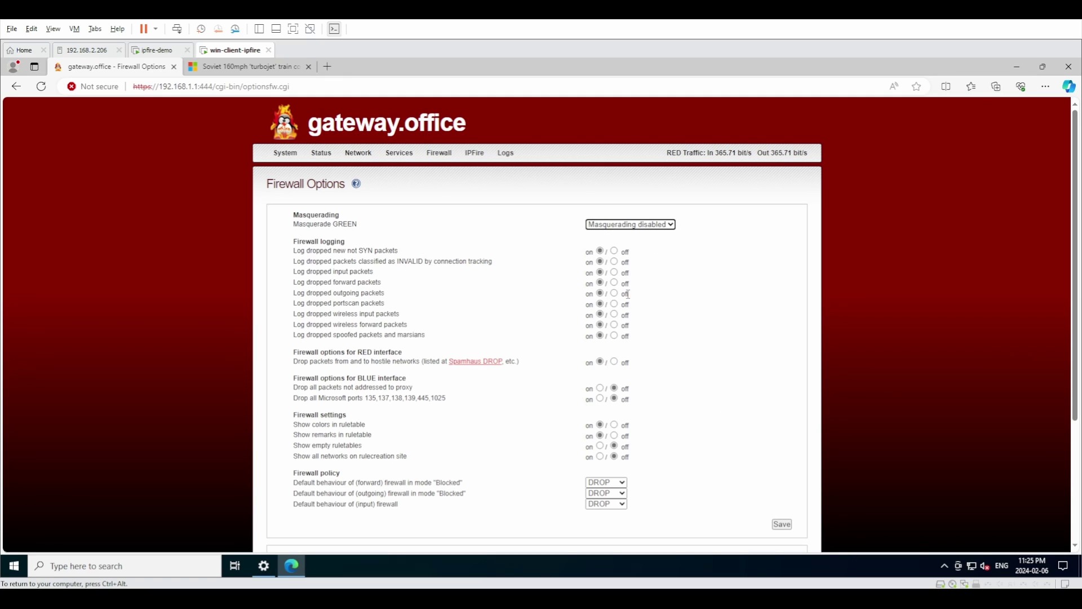
pyautogui.hotkey('alt', 'Left')
pyautogui.moveTo(443, 153)
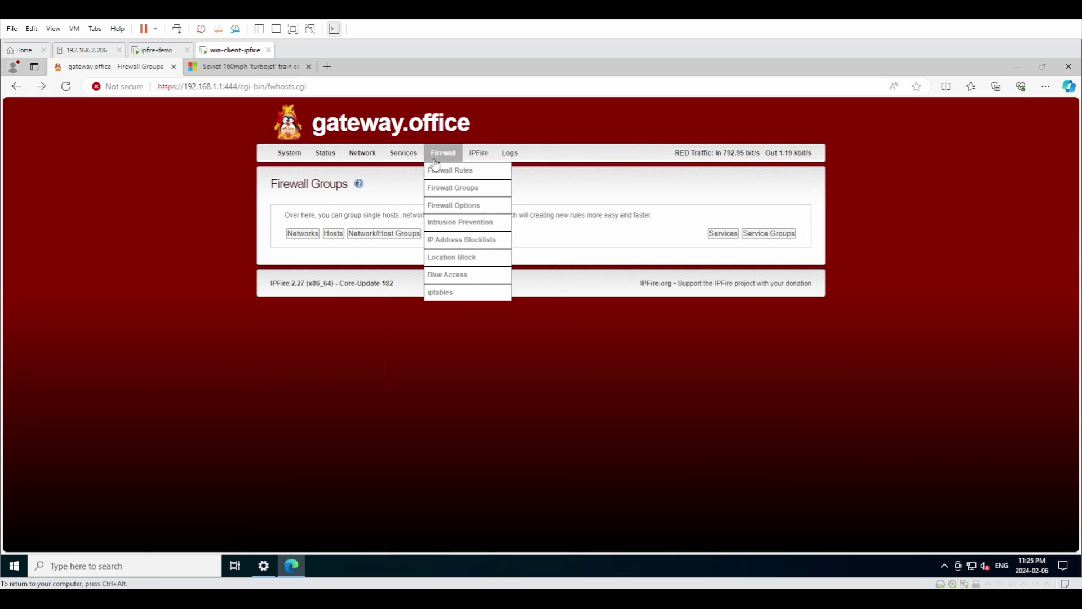
pyautogui.click(472, 207)
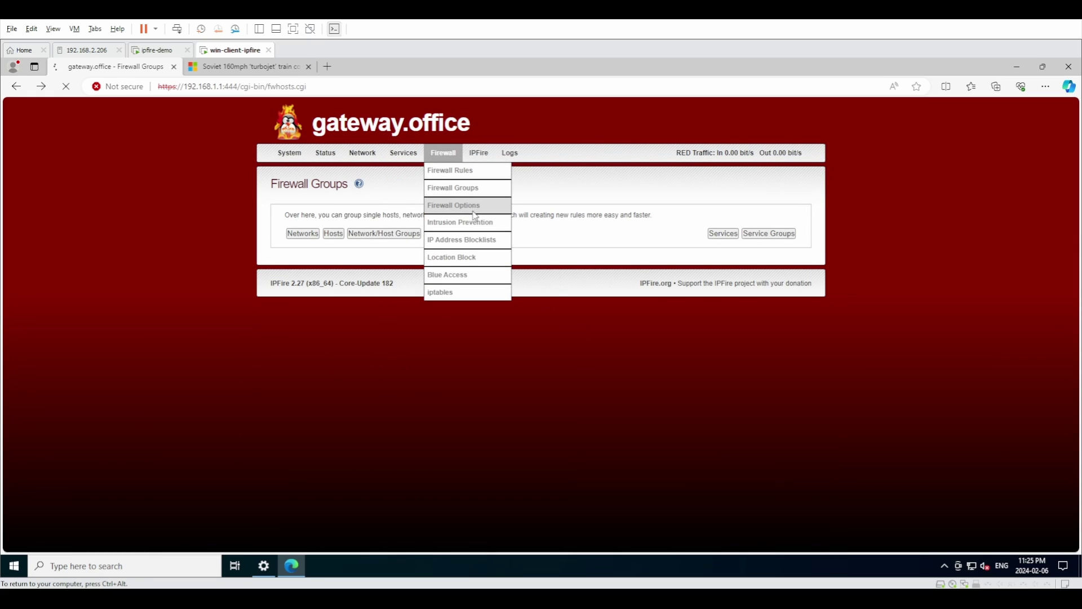
# Step: View the Intrusion Prevention page, then the IP Address Blocklists page
pyautogui.moveTo(443, 152)
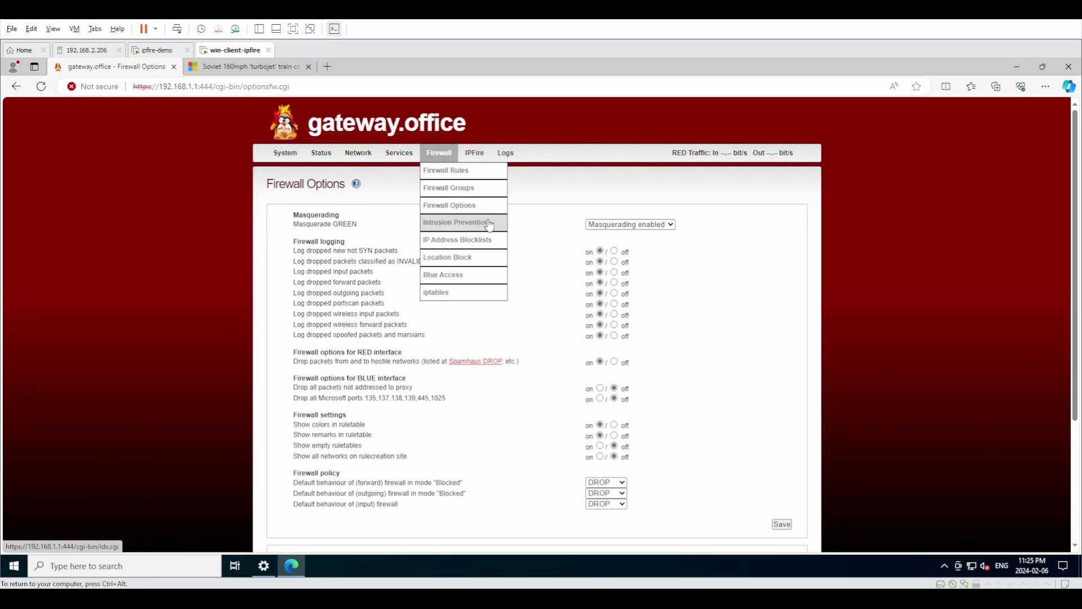
pyautogui.click(487, 224)
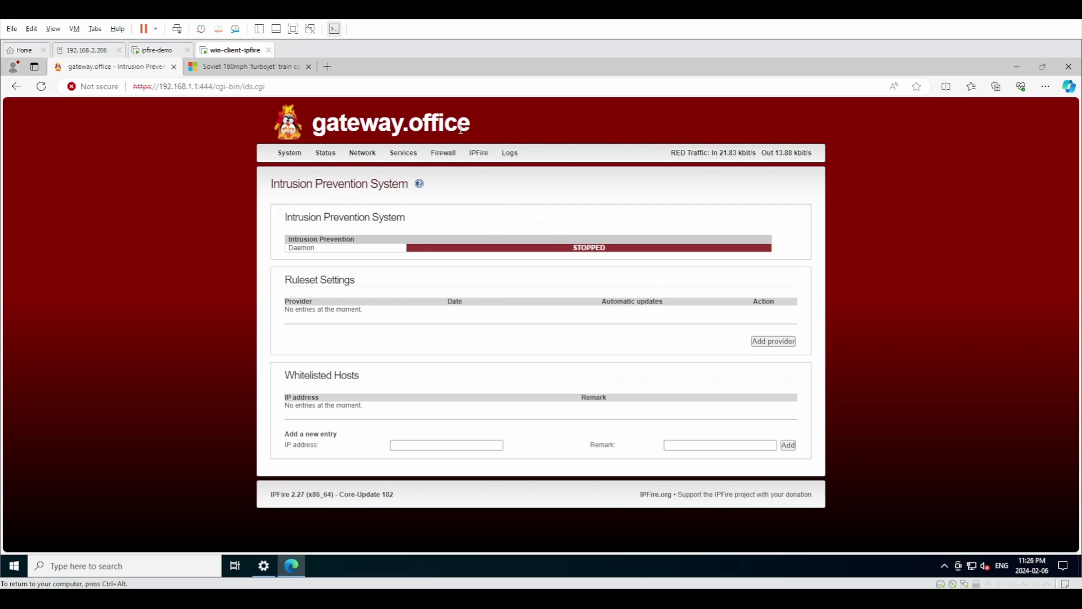
pyautogui.moveTo(443, 160)
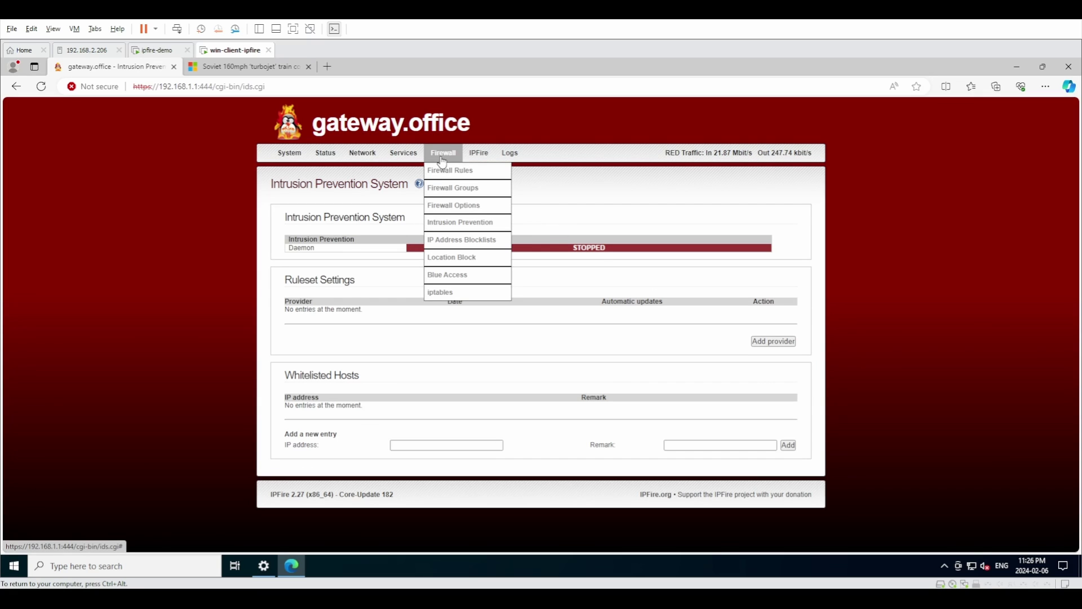
pyautogui.click(481, 246)
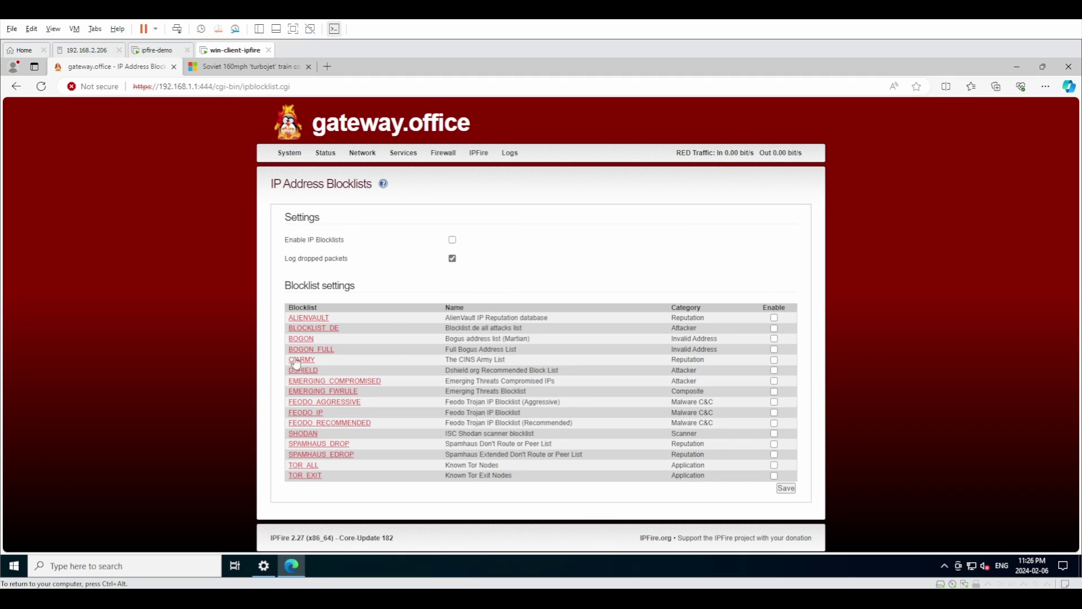
# Step: Open the Location Block page and scroll through the Block countries list and back up
pyautogui.moveTo(443, 153)
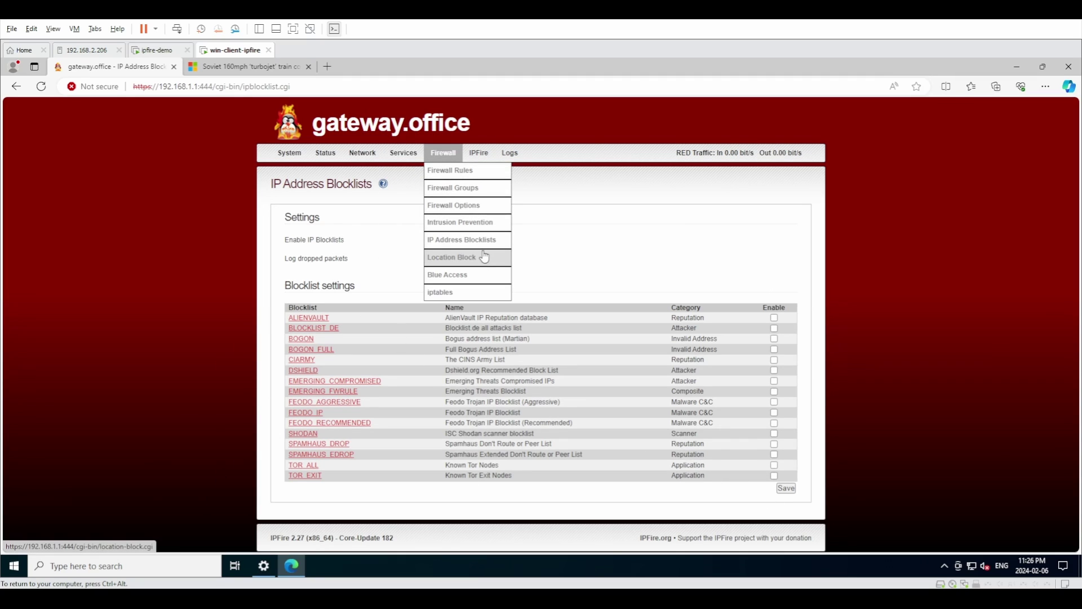
pyautogui.click(466, 262)
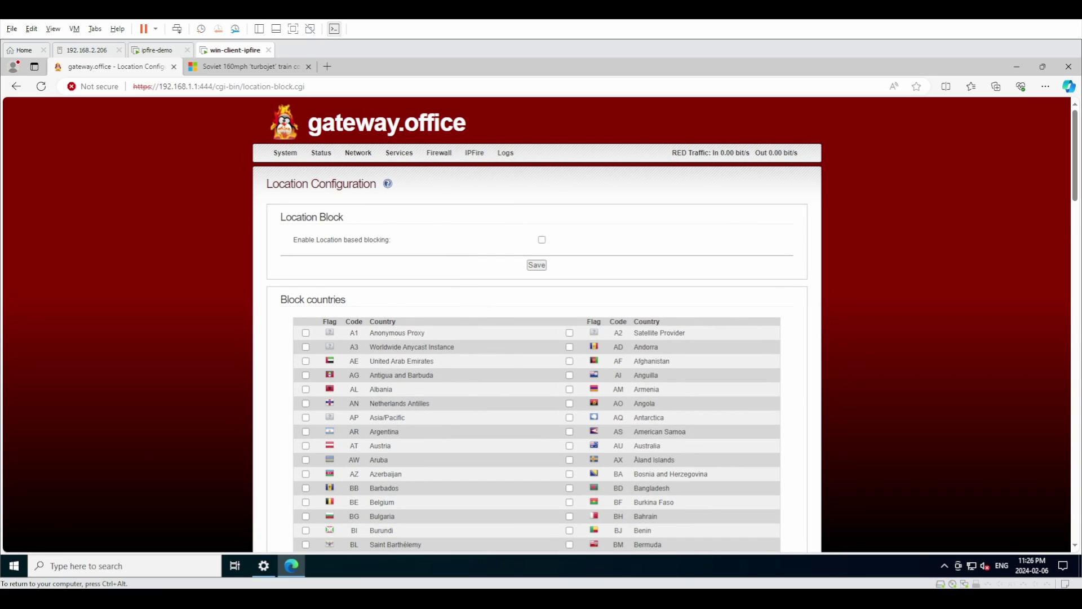
pyautogui.scroll(-5, 350, 502)
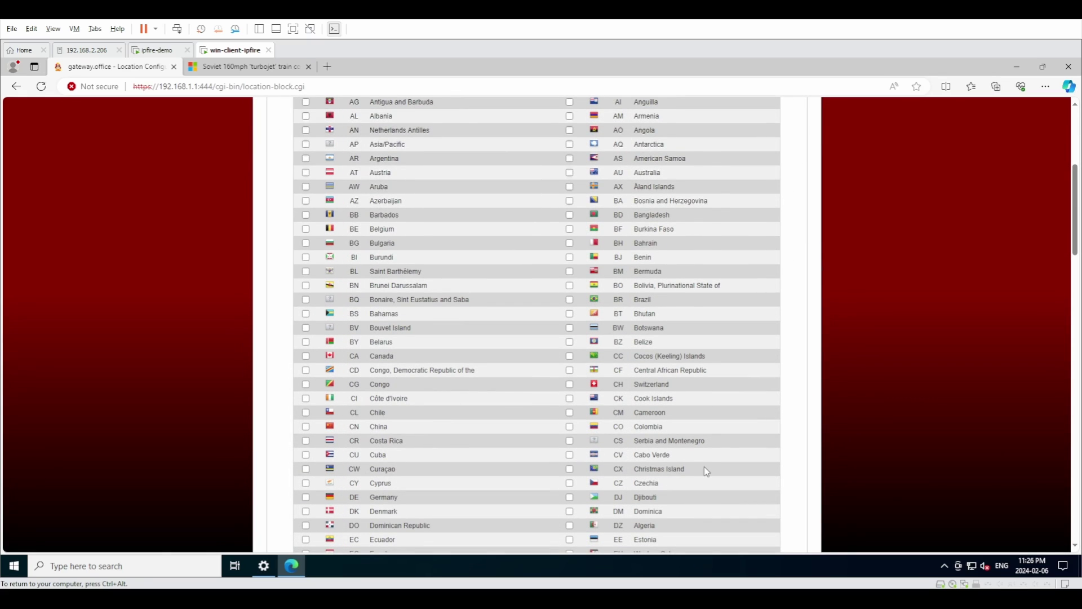
pyautogui.scroll(-2, 715, 451)
pyautogui.scroll(-7, 516, 288)
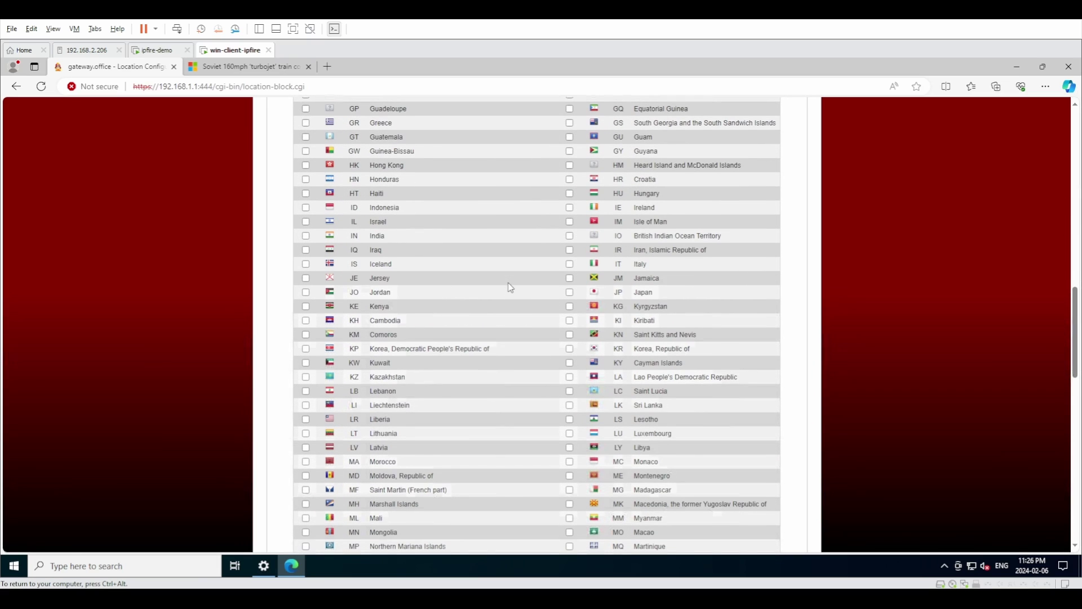
pyautogui.scroll(-6, 510, 287)
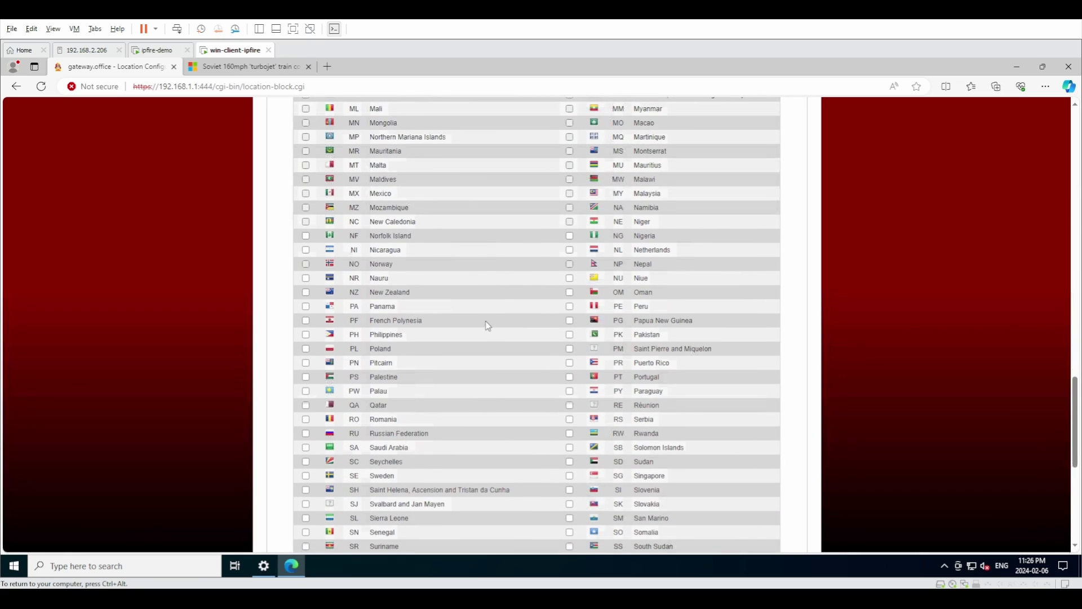
pyautogui.scroll(-5, 488, 326)
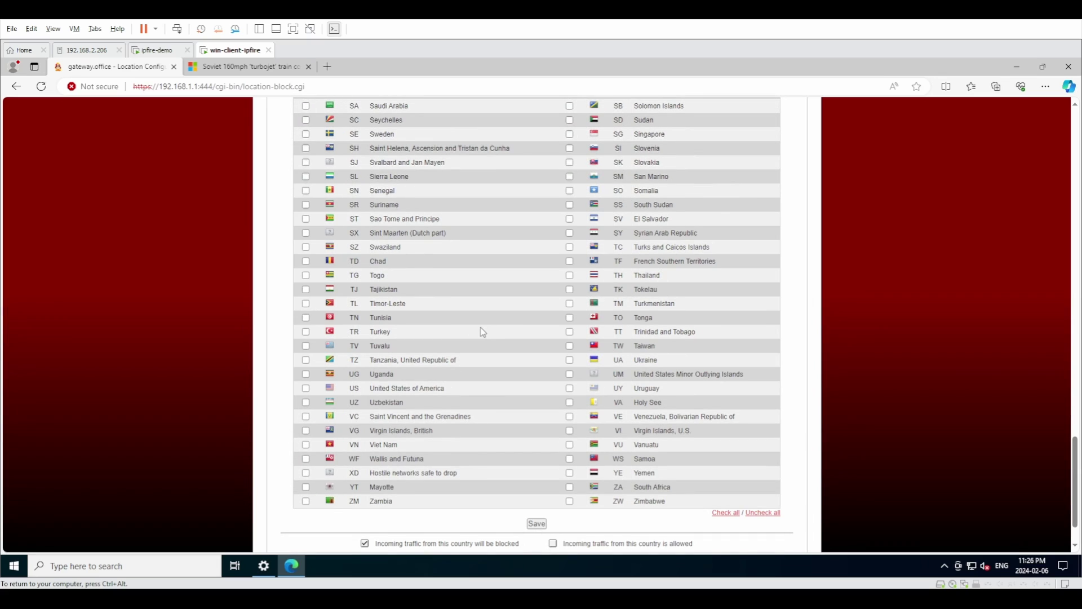
pyautogui.scroll(1, 483, 332)
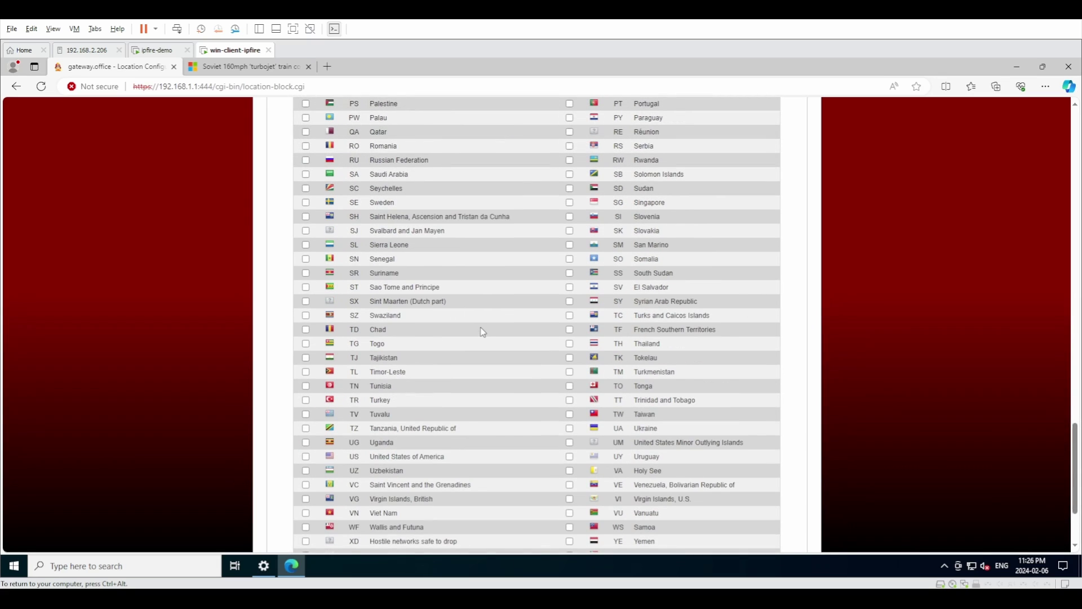
pyautogui.scroll(-2, 482, 331)
pyautogui.scroll(12, 459, 325)
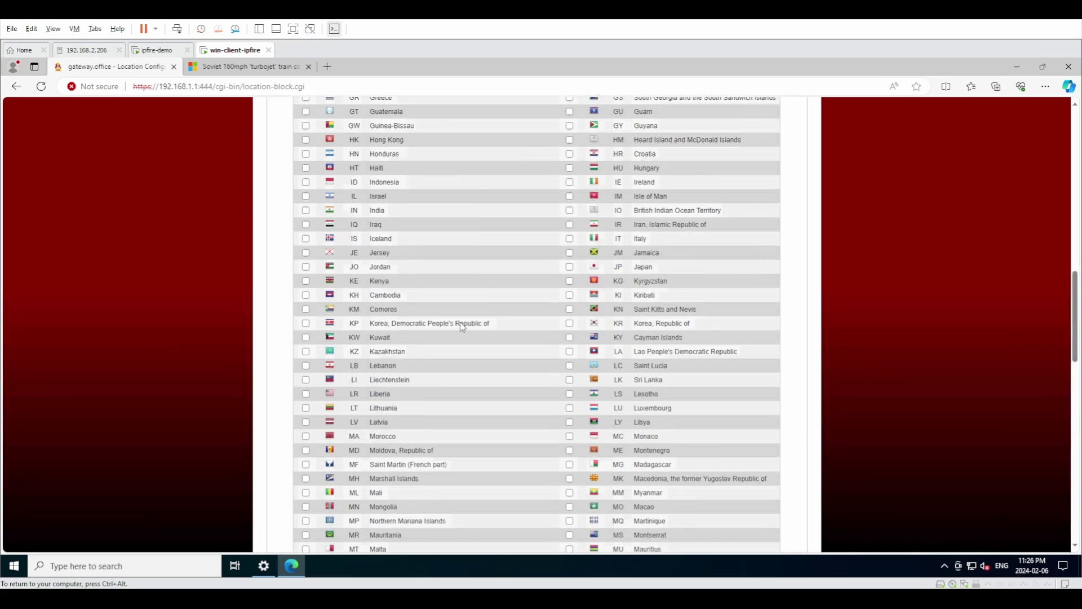
pyautogui.scroll(10, 462, 327)
# Step: Visit the Blue Access wireless page, then scroll through the iptables chain listing
pyautogui.moveTo(439, 153)
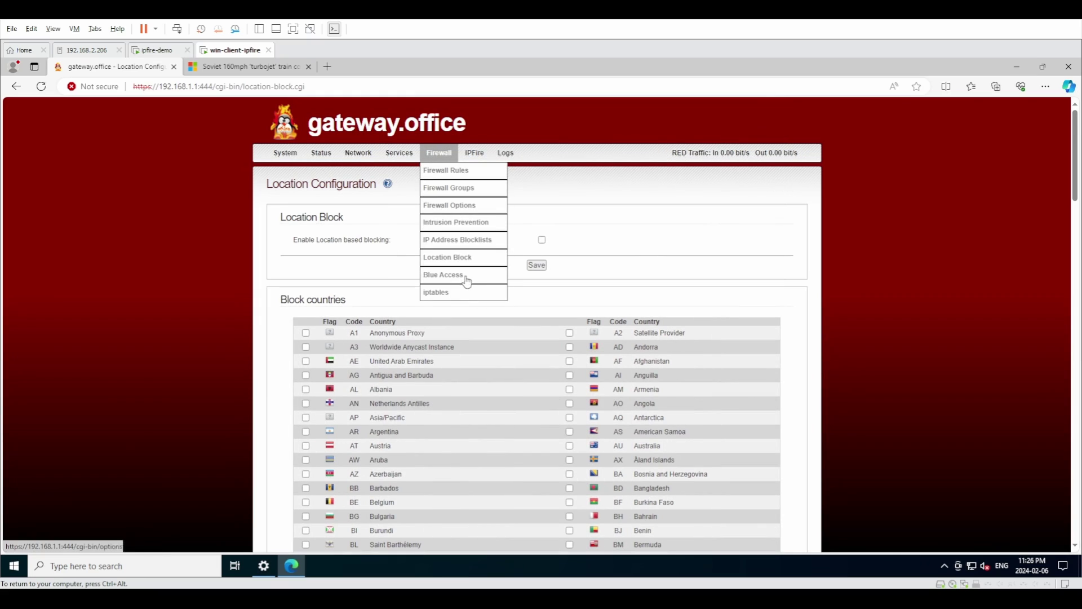
pyautogui.click(467, 283)
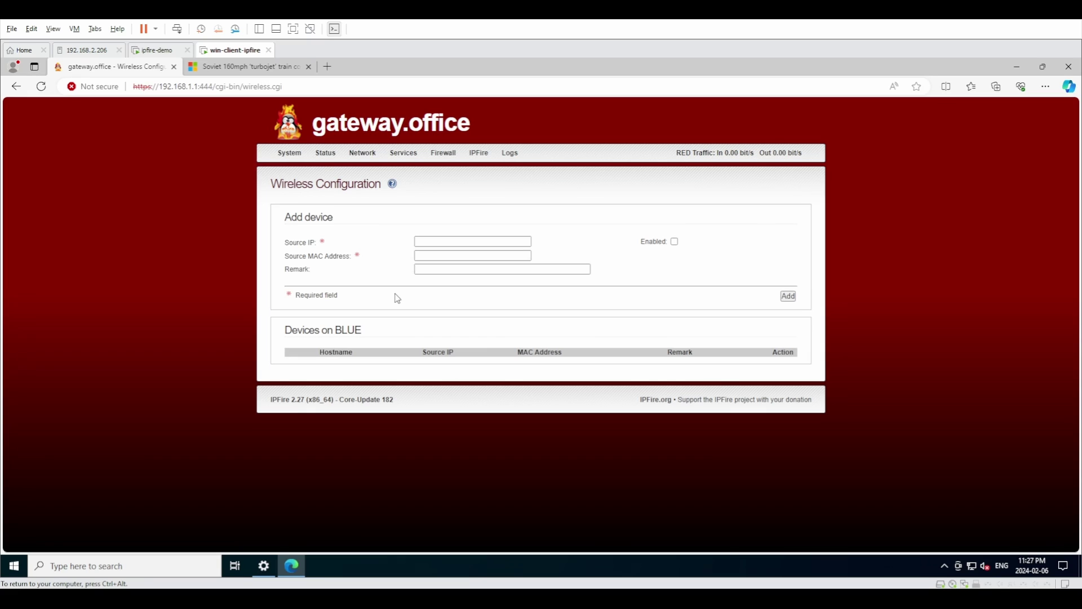
pyautogui.moveTo(449, 159)
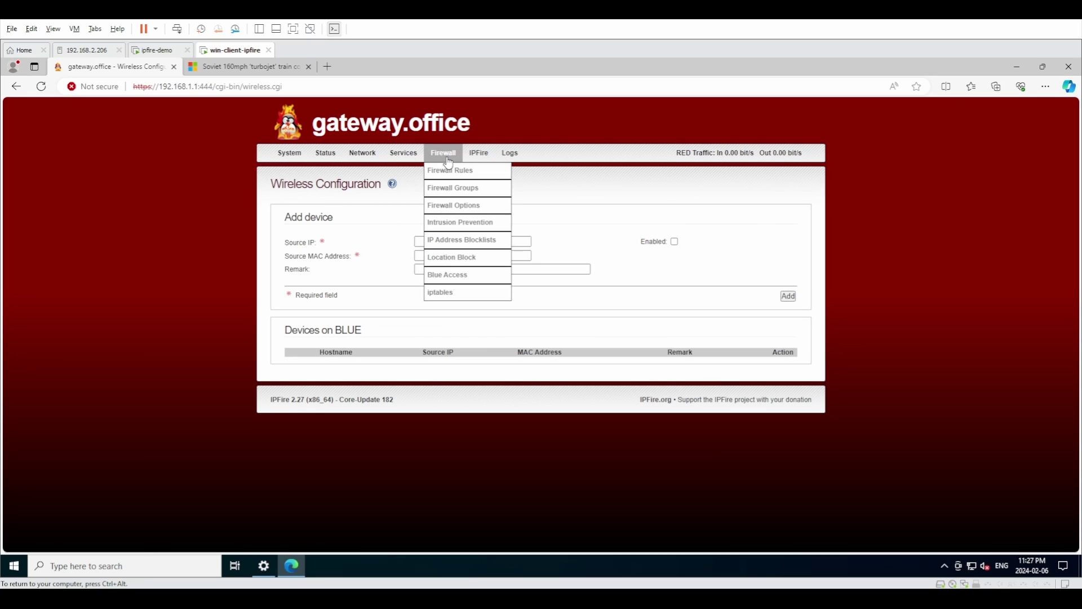
pyautogui.click(475, 292)
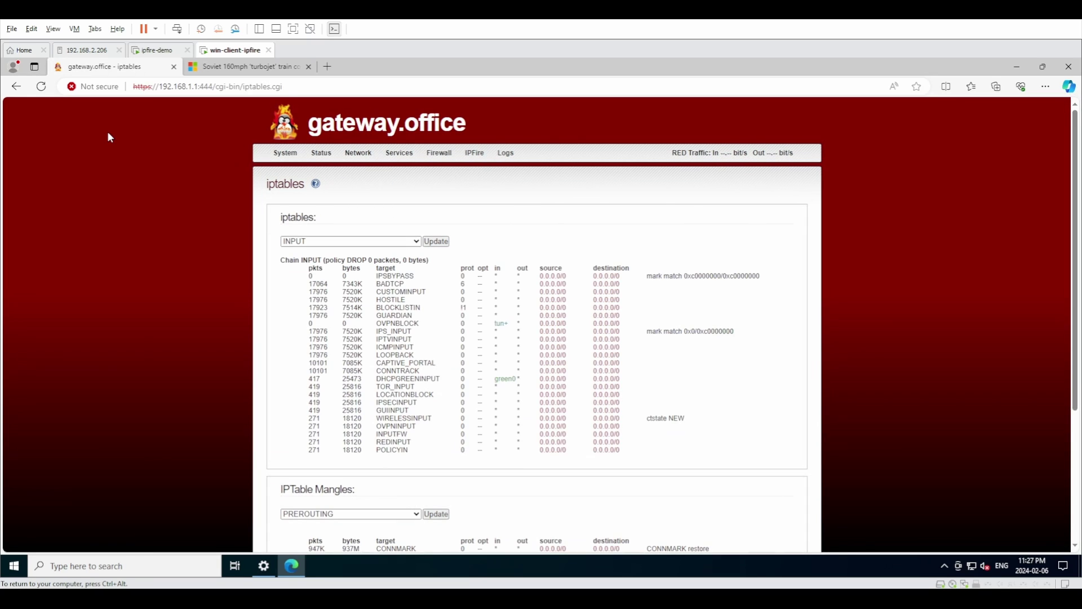
pyautogui.moveTo(394, 174)
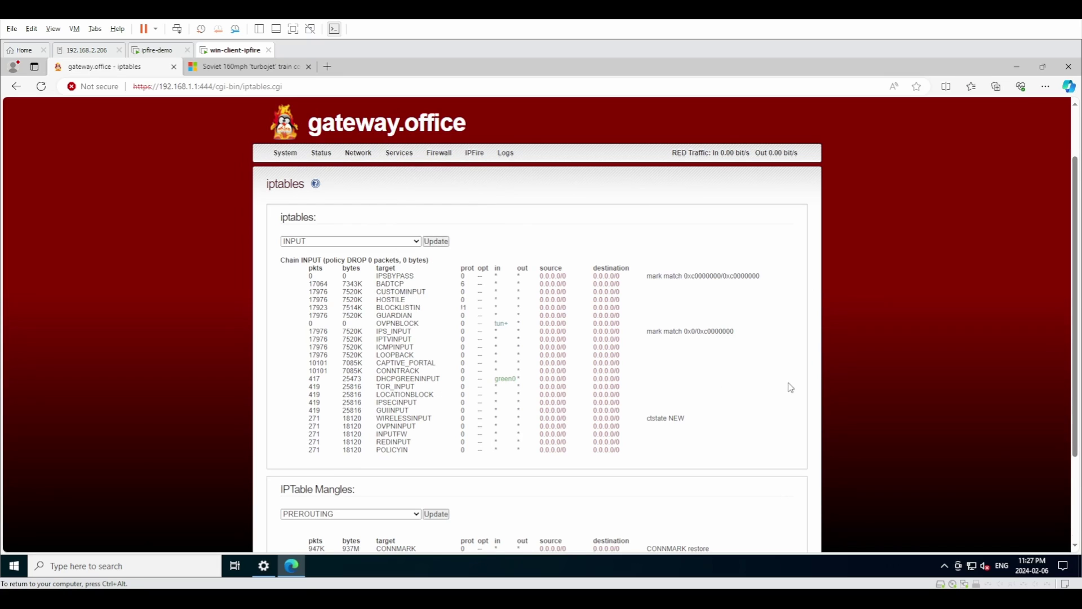
pyautogui.scroll(-2, 693, 462)
pyautogui.scroll(-1, 693, 462)
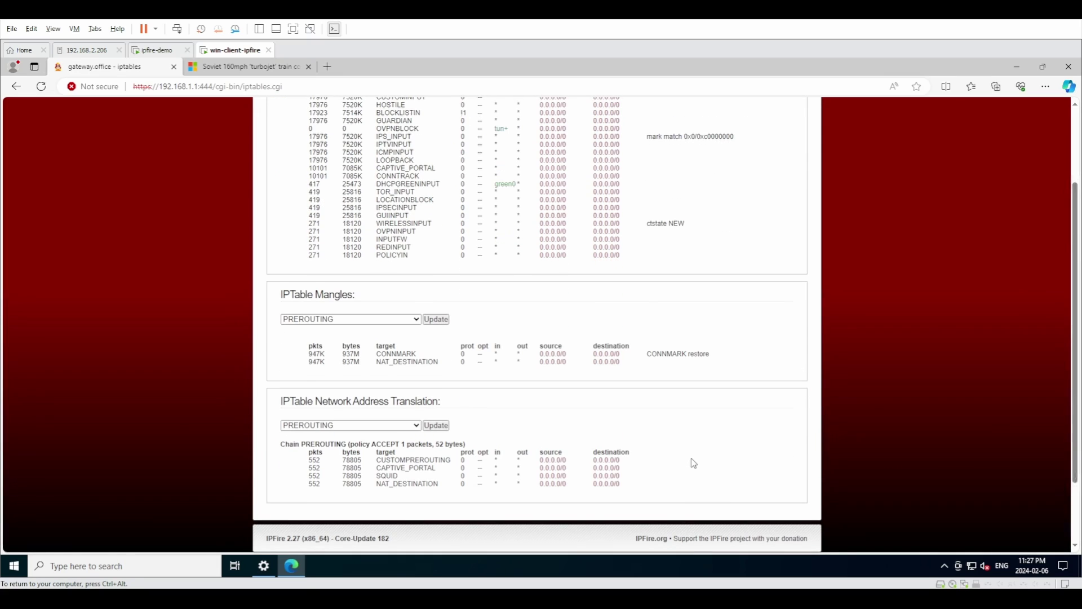
pyautogui.scroll(3, 693, 462)
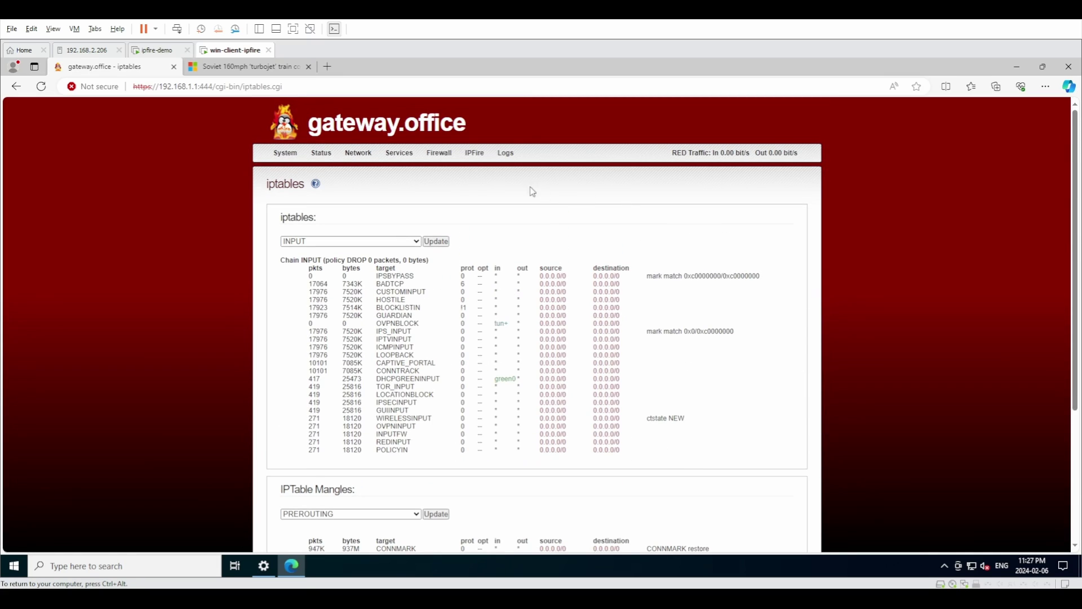
pyautogui.moveTo(474, 158)
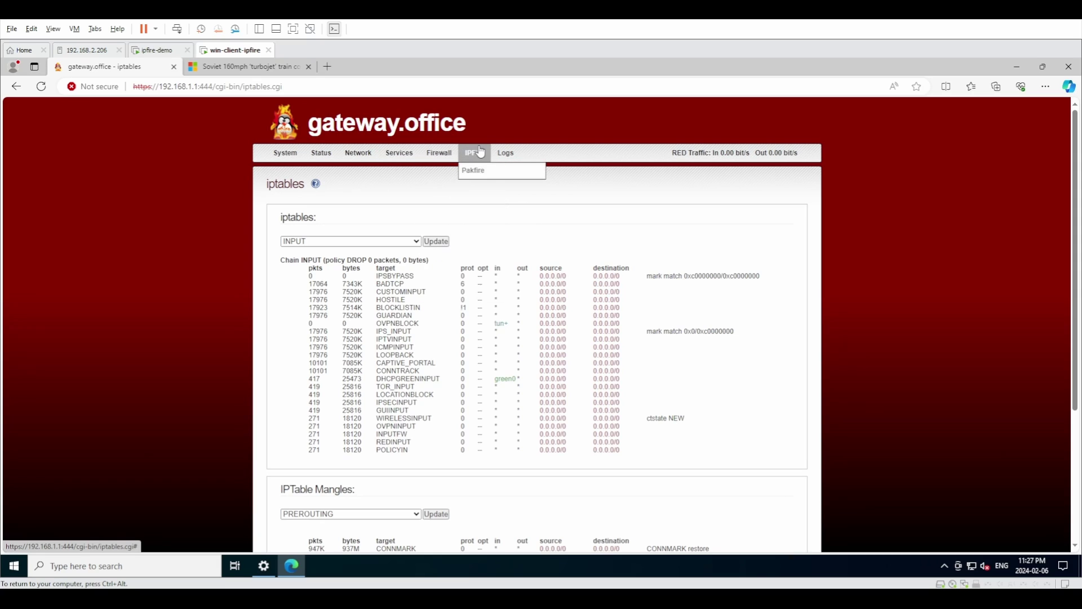
pyautogui.click(492, 171)
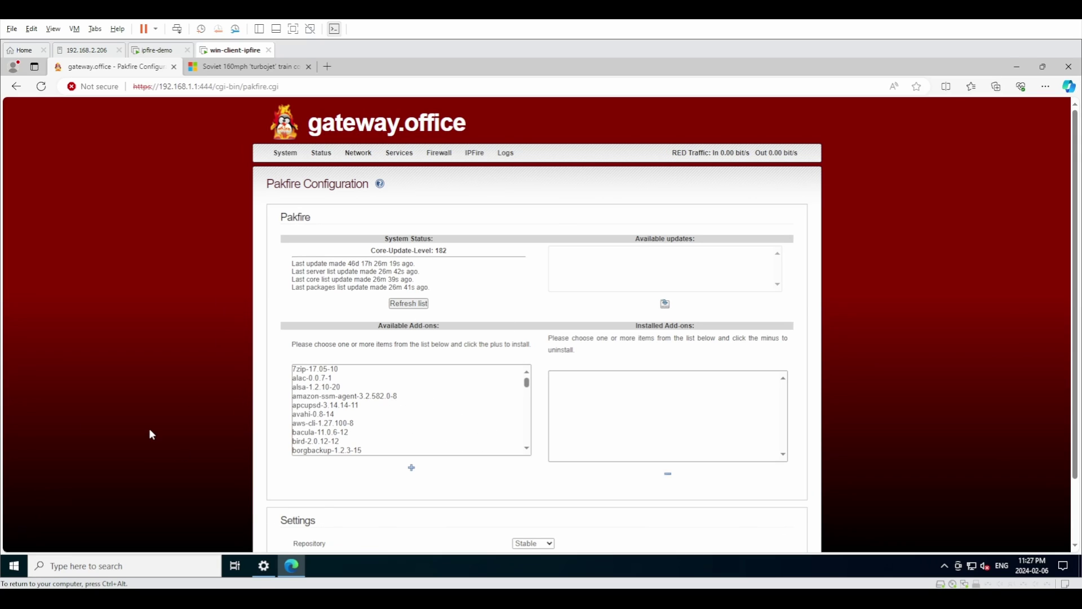
pyautogui.scroll(-2, 367, 423)
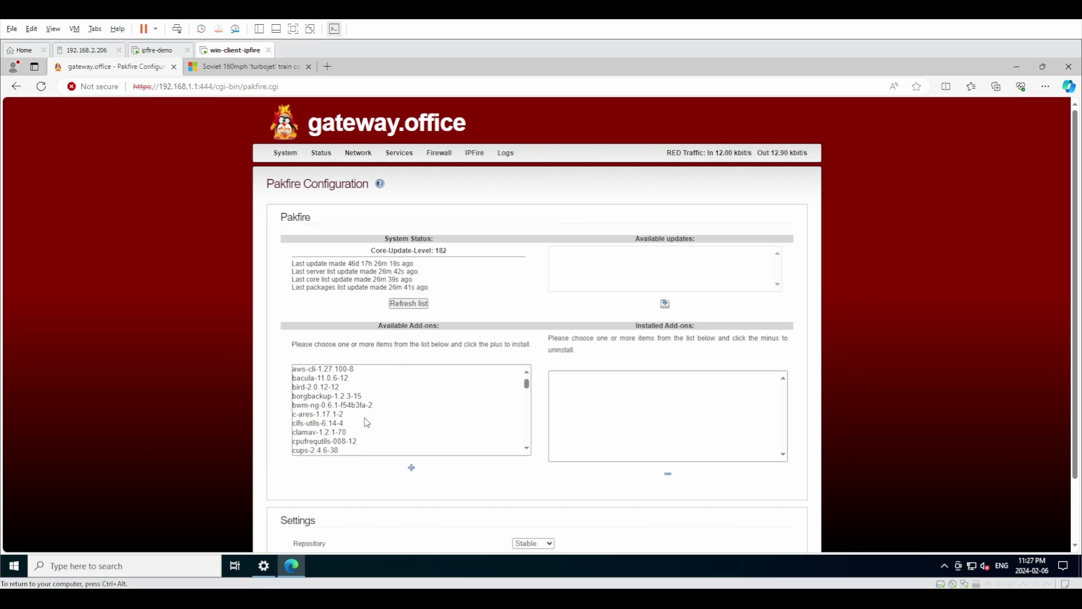
pyautogui.click(335, 434)
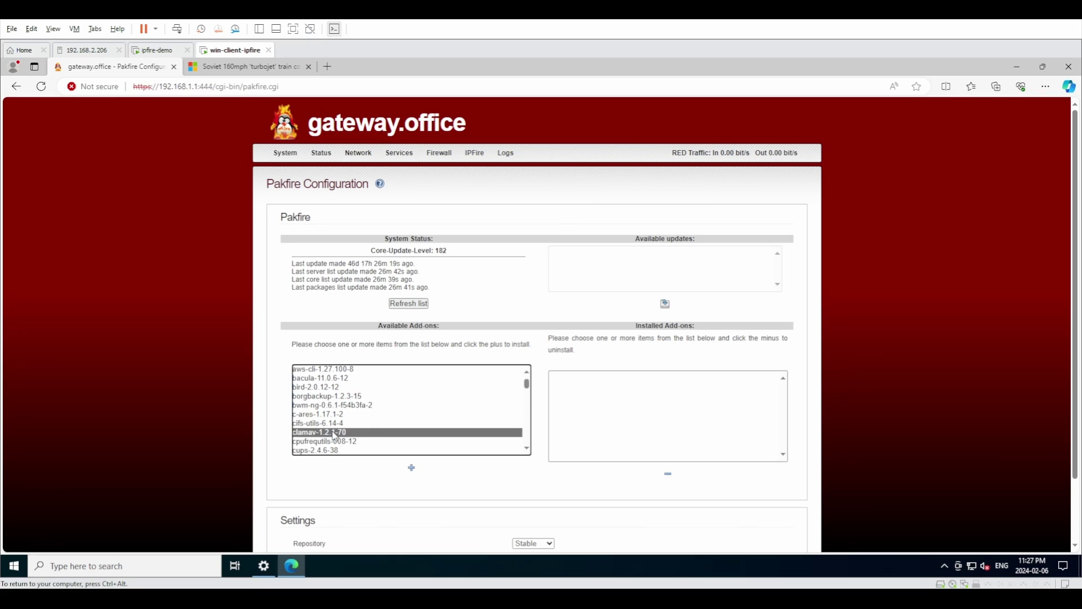
pyautogui.scroll(2, 445, 406)
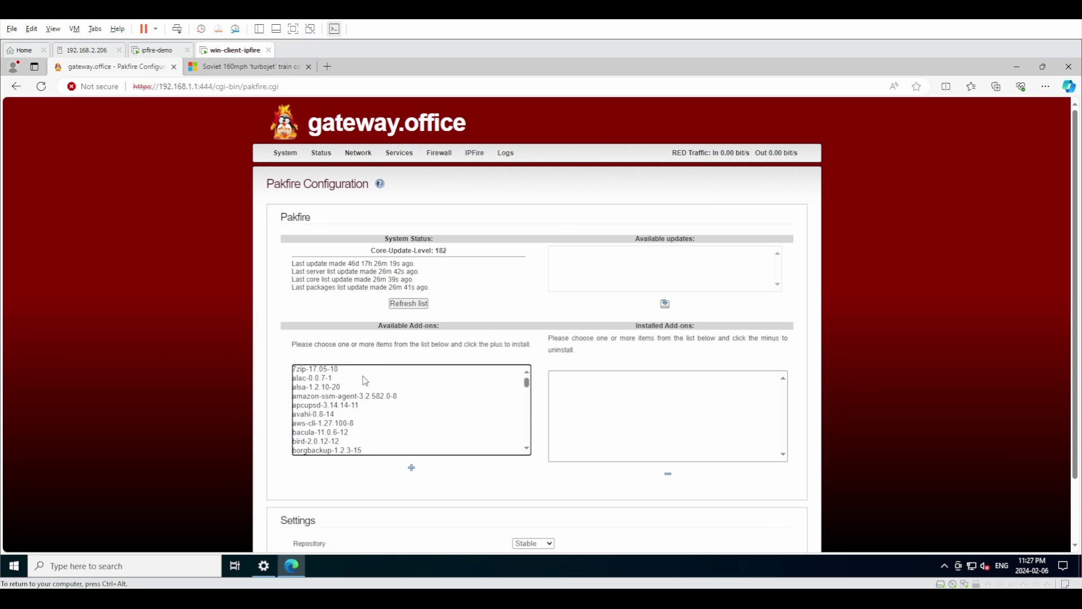
pyautogui.click(392, 418)
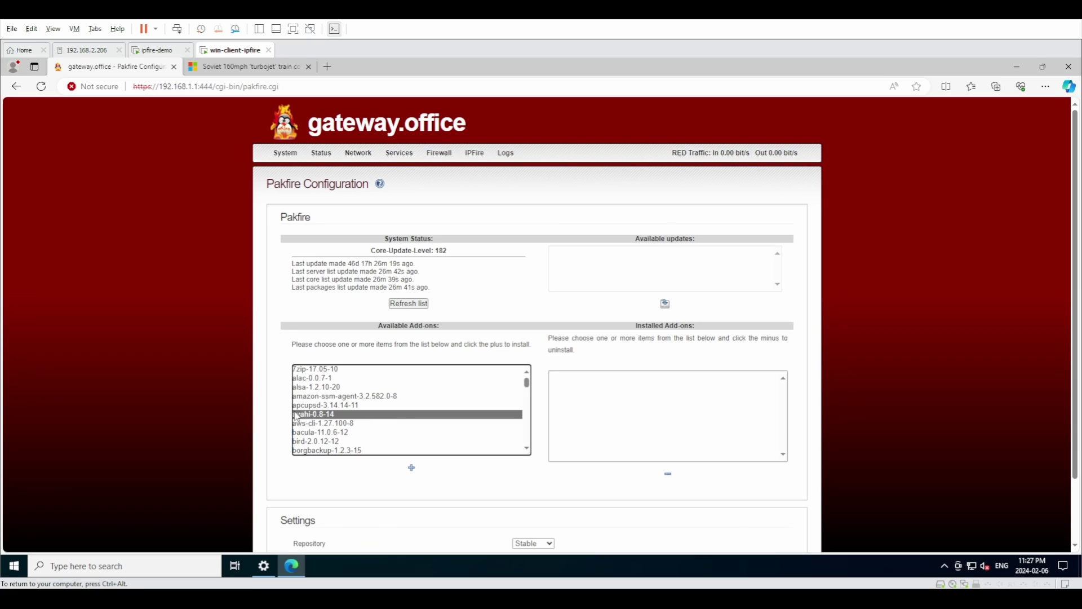
pyautogui.scroll(-10, 399, 419)
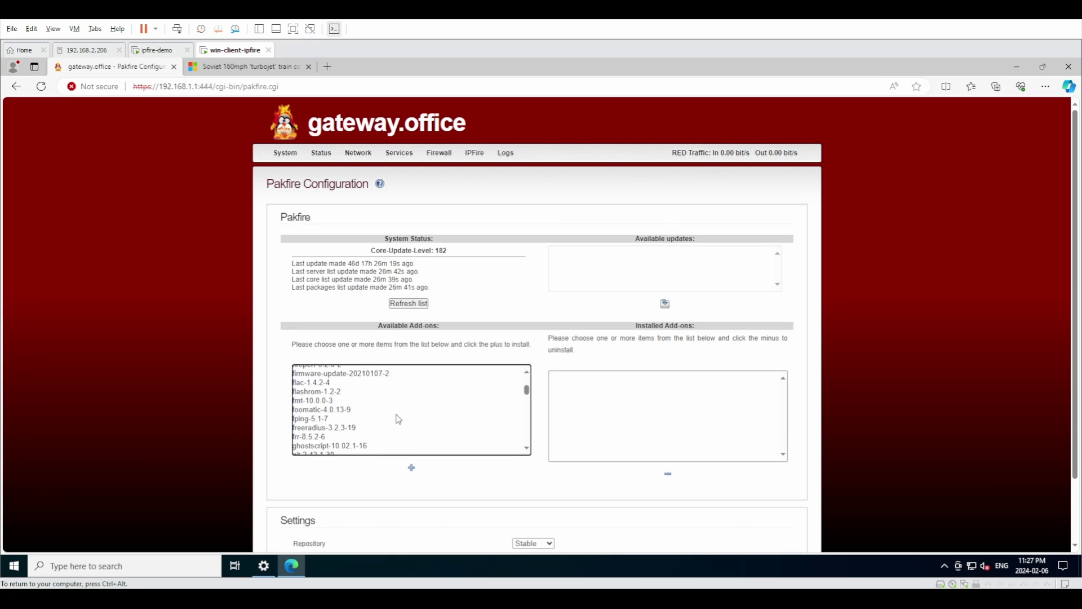
pyautogui.scroll(-4, 399, 419)
pyautogui.scroll(-20, 386, 420)
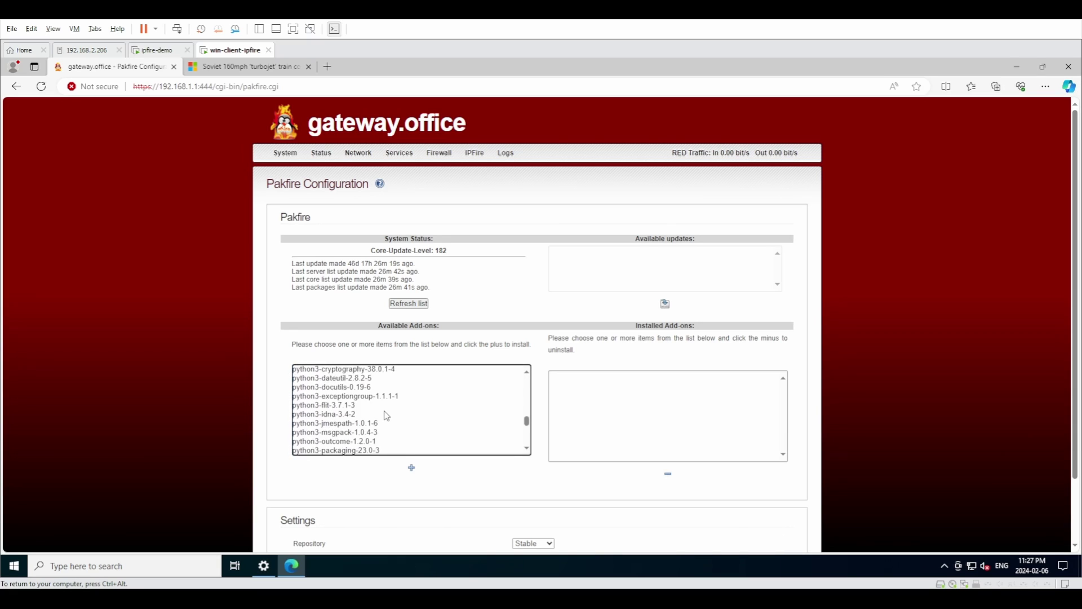
pyautogui.scroll(-15, 386, 416)
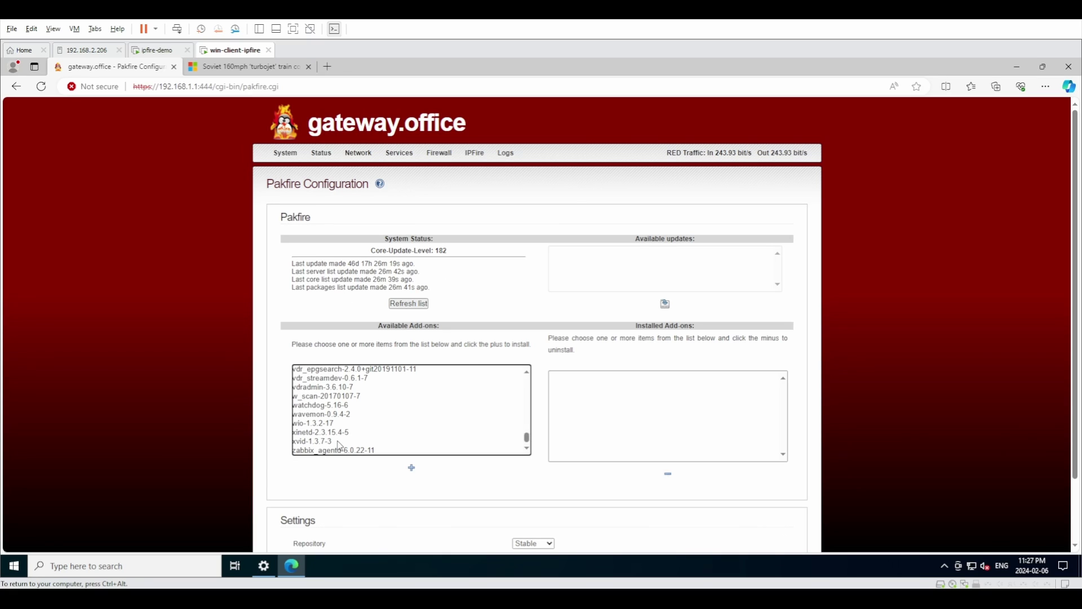
pyautogui.scroll(10, 338, 445)
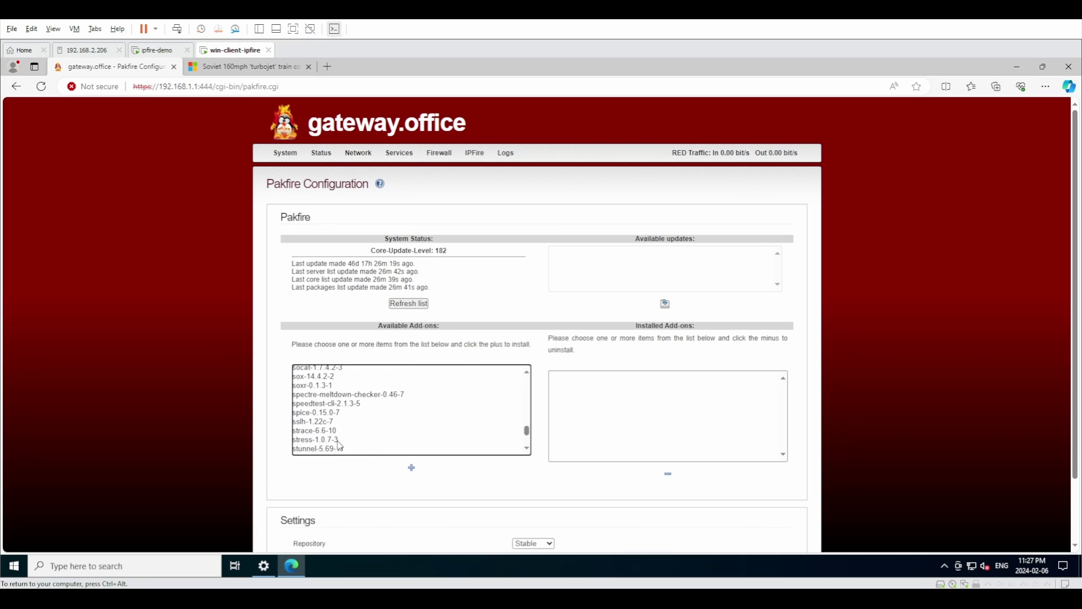
pyautogui.scroll(-10, 429, 414)
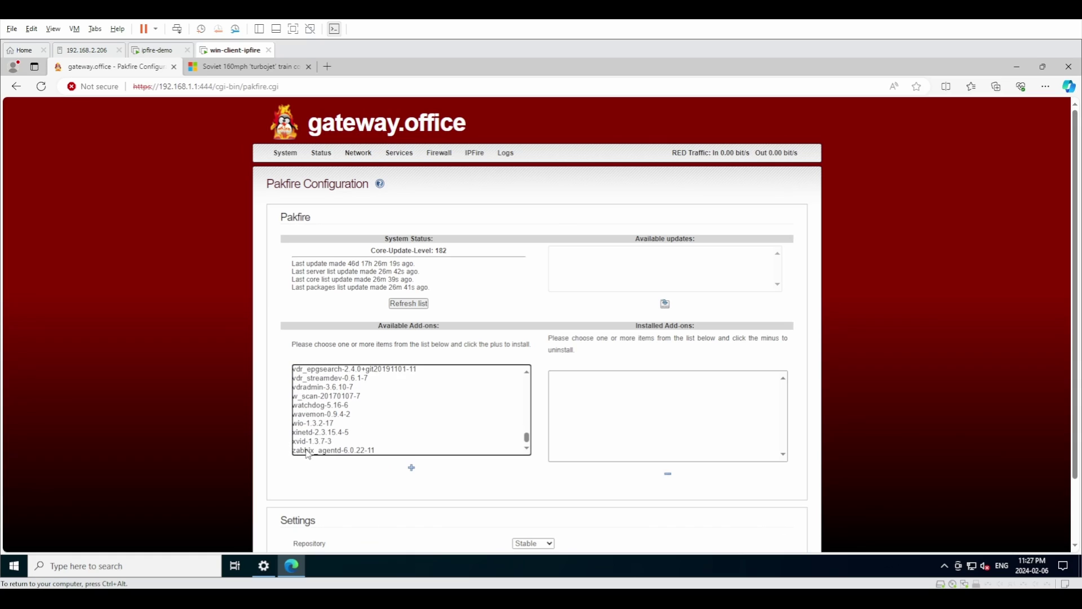
pyautogui.click(350, 406)
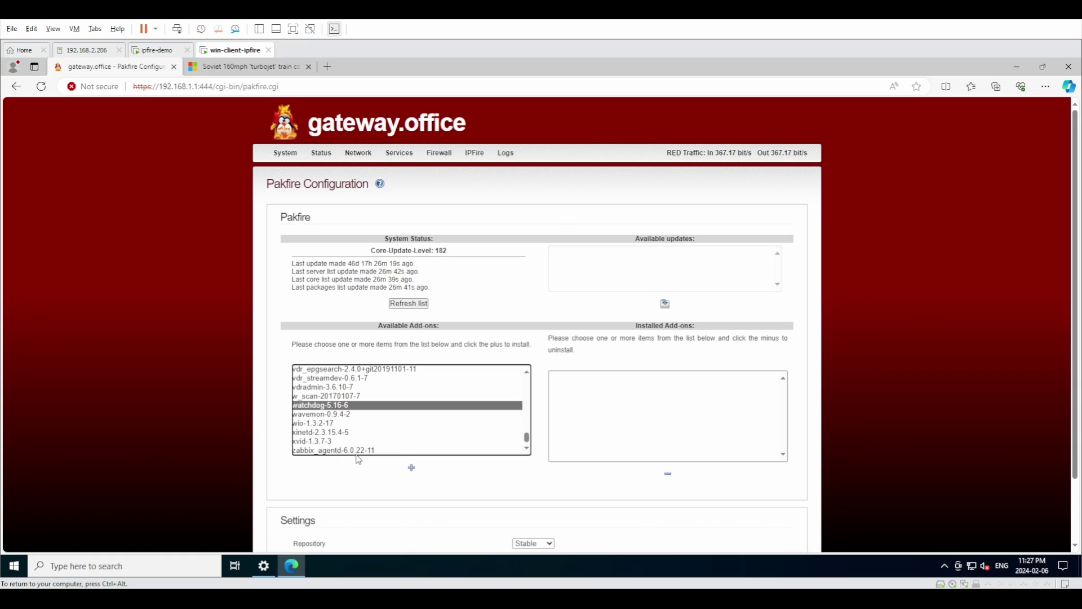
pyautogui.click(364, 450)
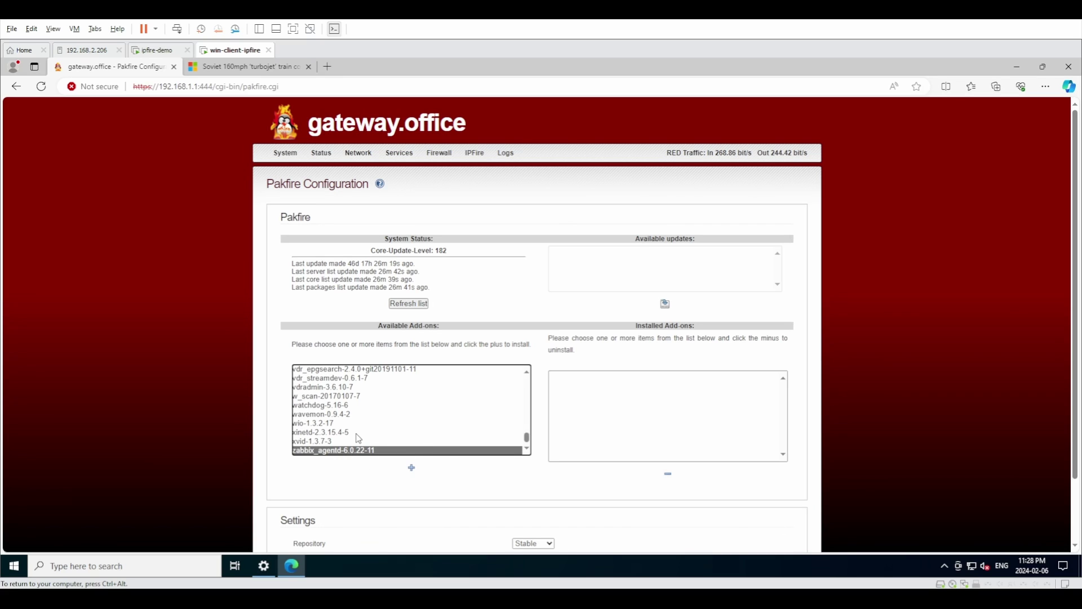
pyautogui.scroll(3, 359, 438)
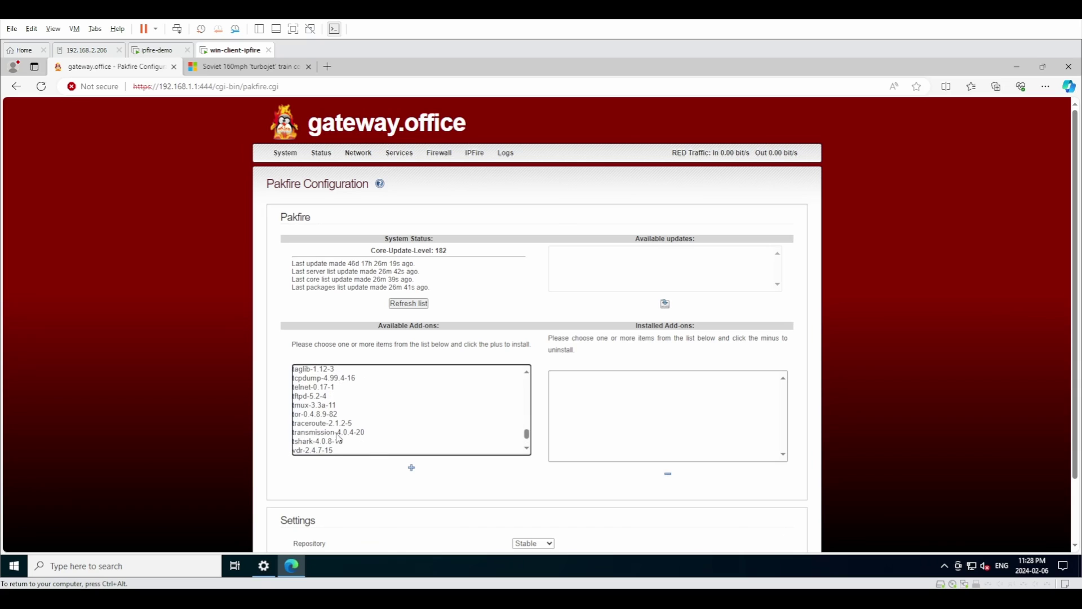
pyautogui.click(361, 433)
pyautogui.click(360, 424)
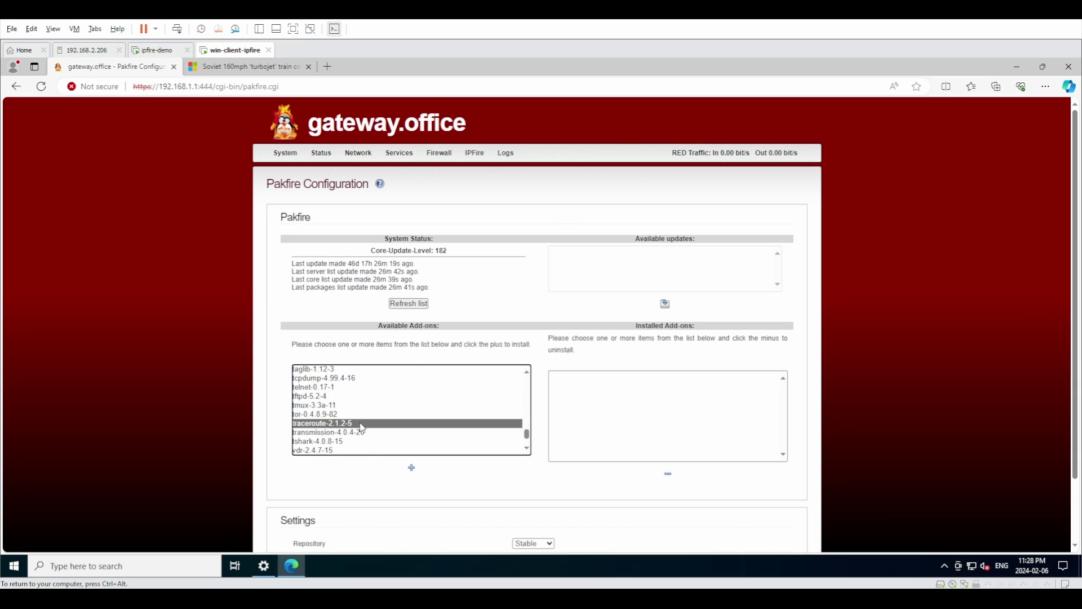
pyautogui.click(363, 415)
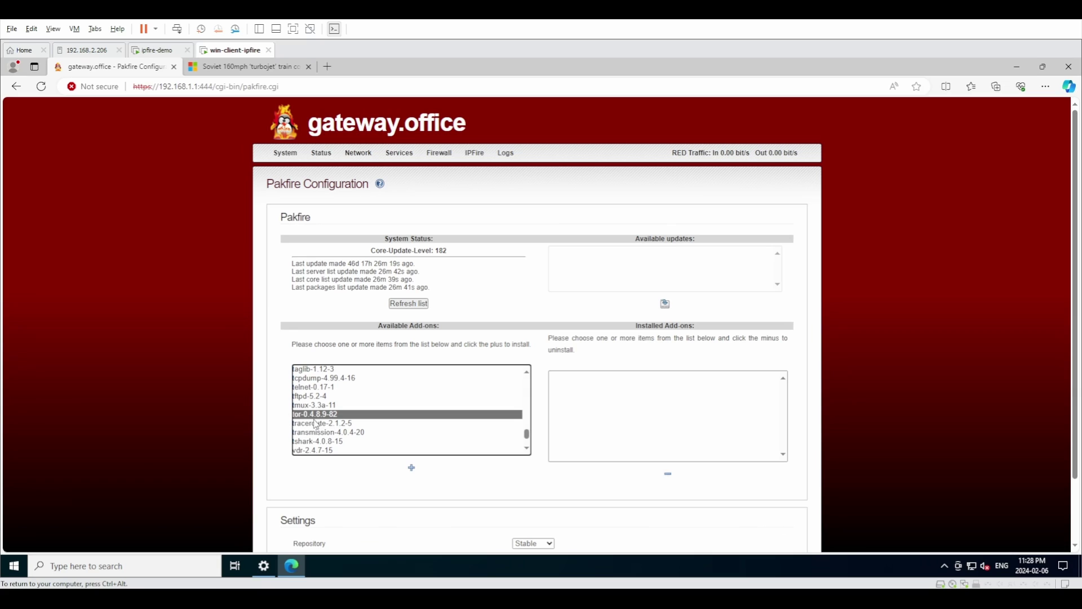
pyautogui.moveTo(318, 398); pyautogui.dragTo(317, 388)
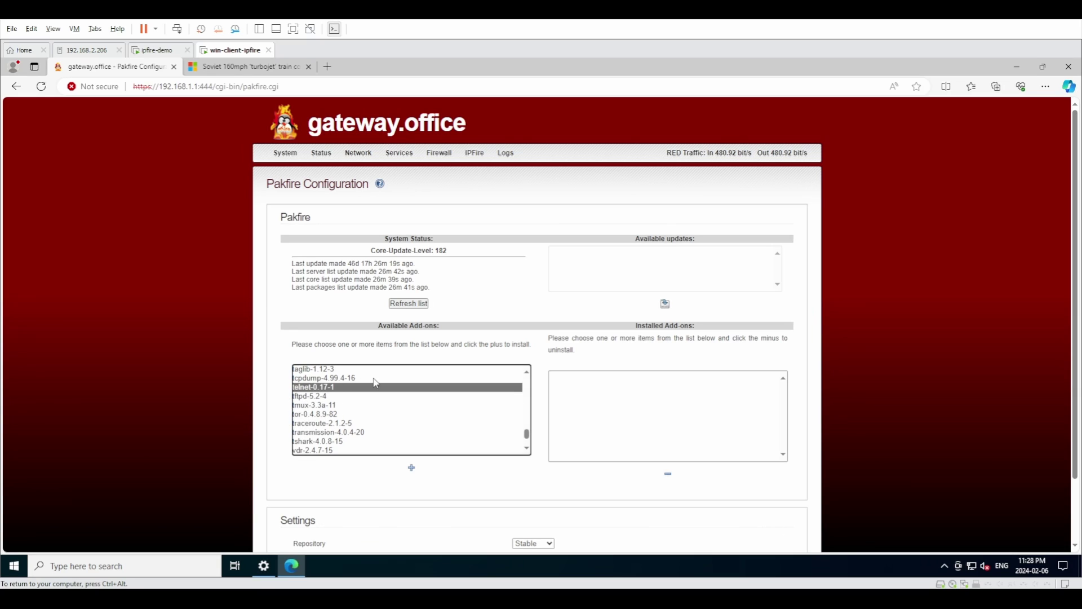
pyautogui.scroll(1, 383, 405)
pyautogui.scroll(1, 387, 410)
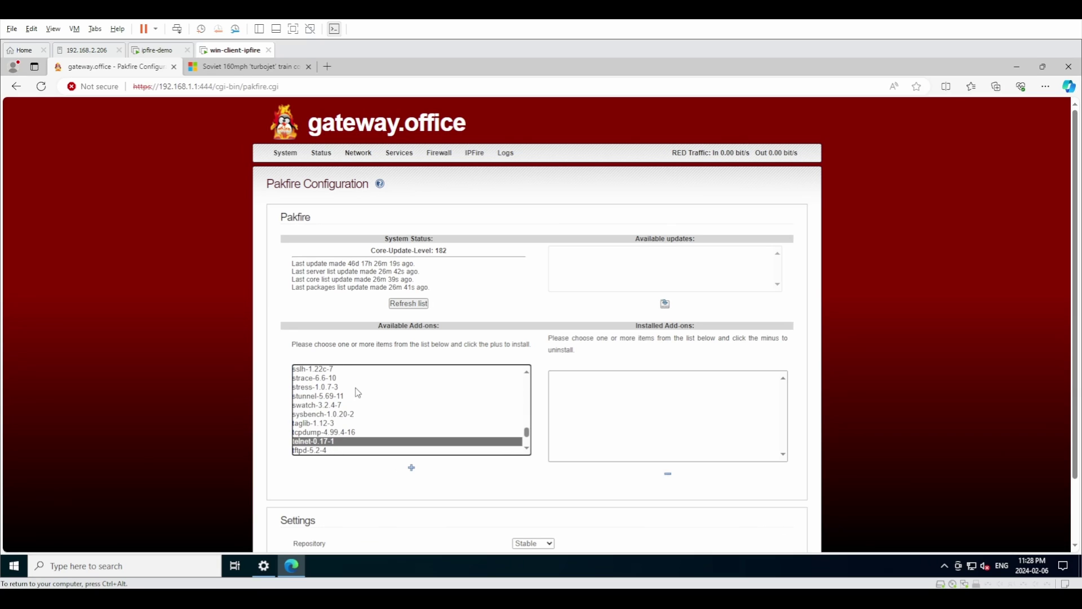
pyautogui.scroll(1, 358, 393)
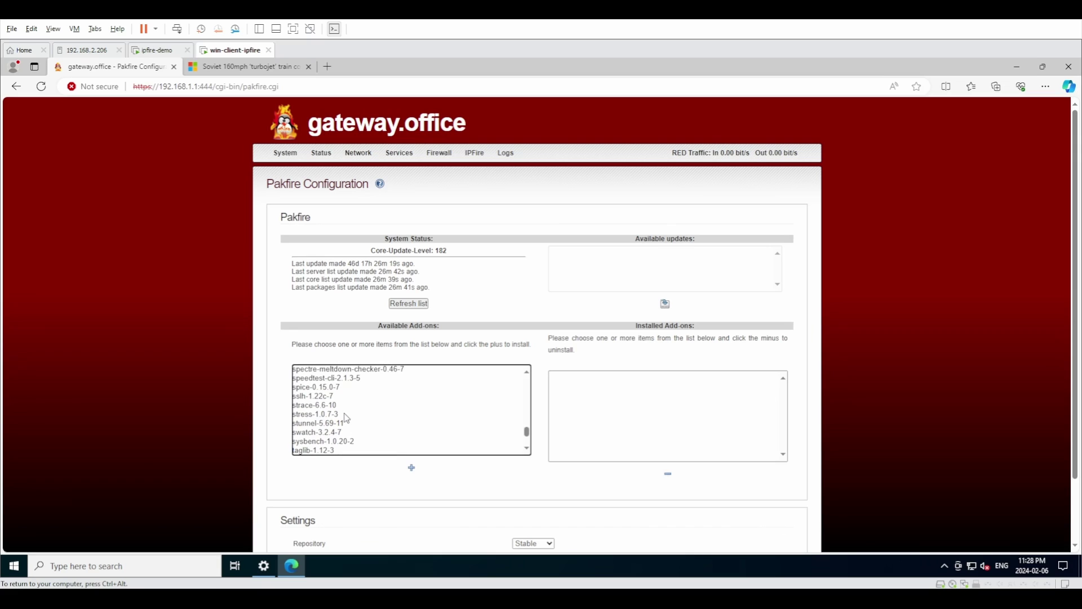
pyautogui.scroll(1, 352, 407)
pyautogui.click(352, 400)
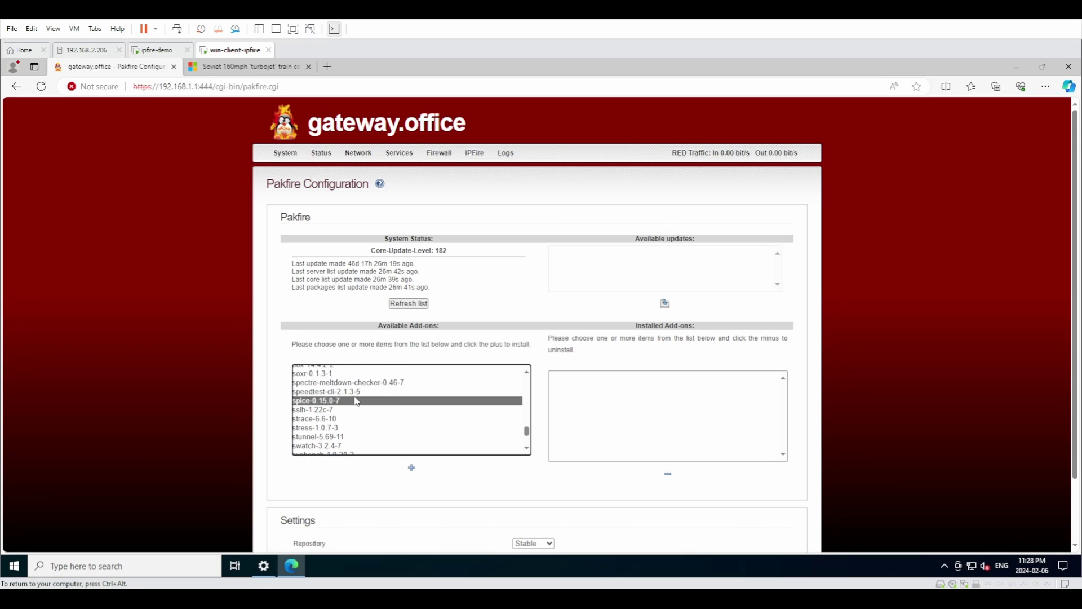
pyautogui.scroll(1, 394, 389)
pyautogui.click(417, 398)
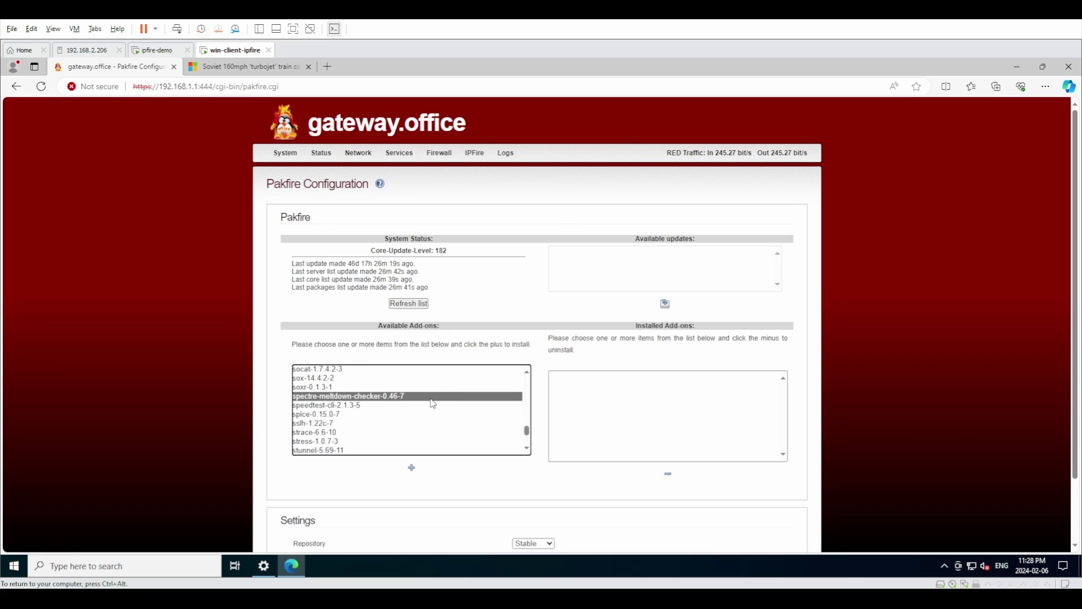
pyautogui.scroll(1, 433, 412)
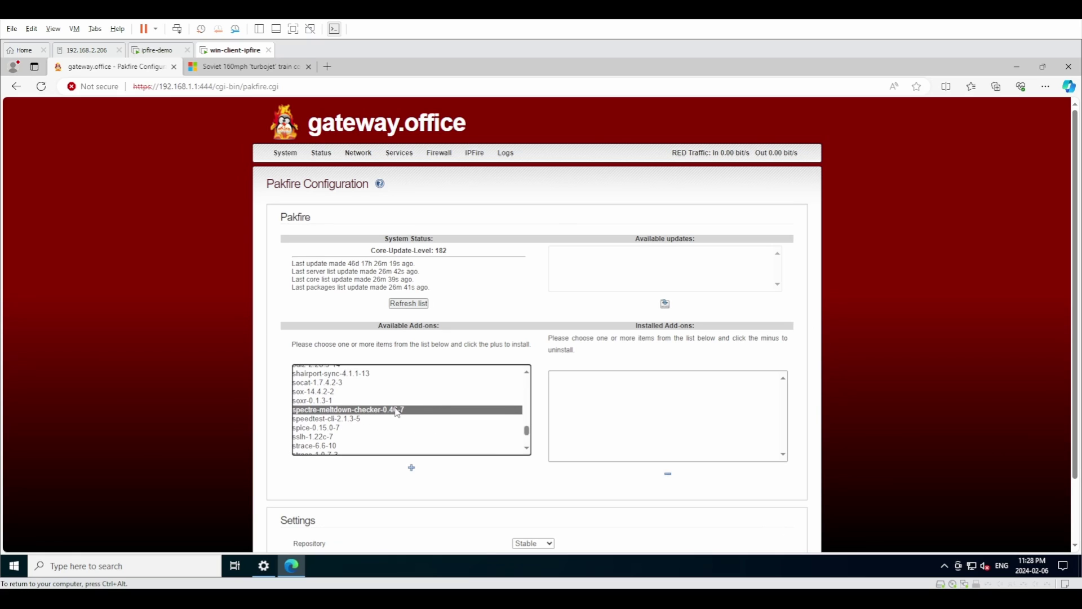
pyautogui.scroll(5, 397, 412)
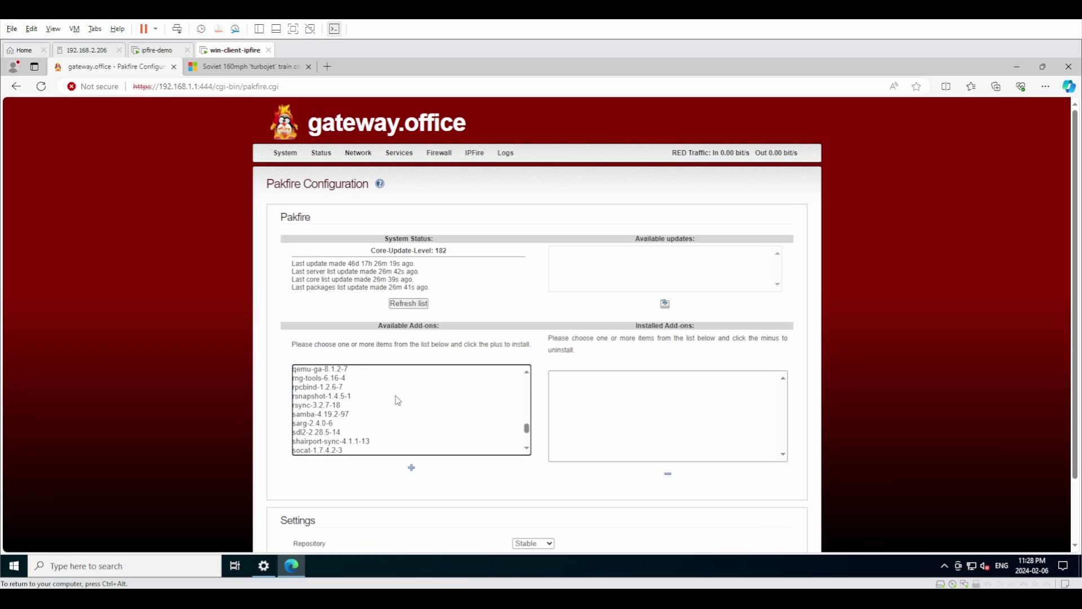
pyautogui.scroll(10, 398, 401)
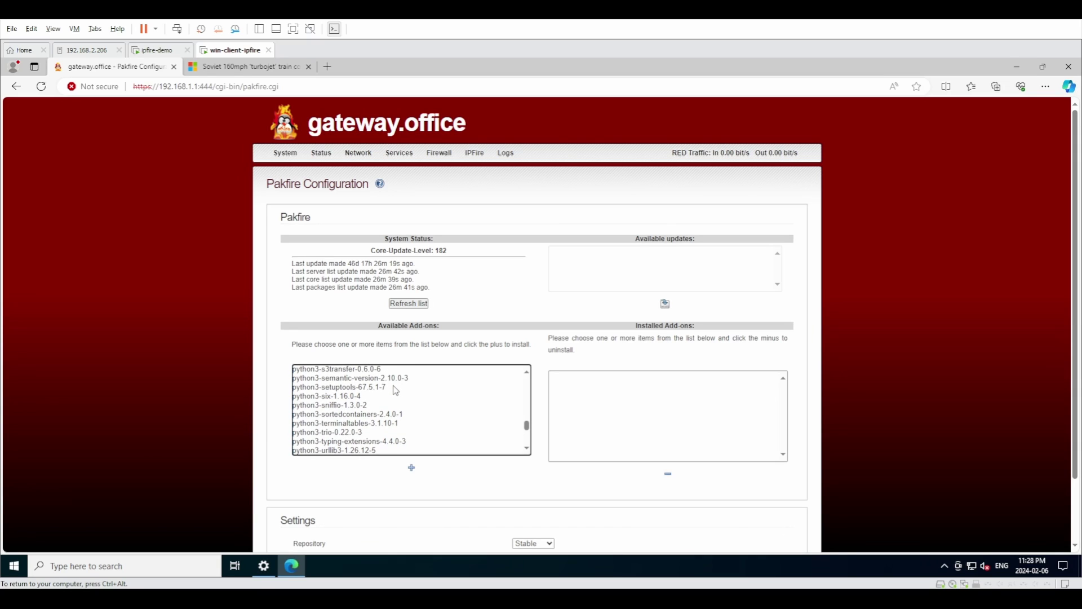
pyautogui.scroll(3, 418, 378)
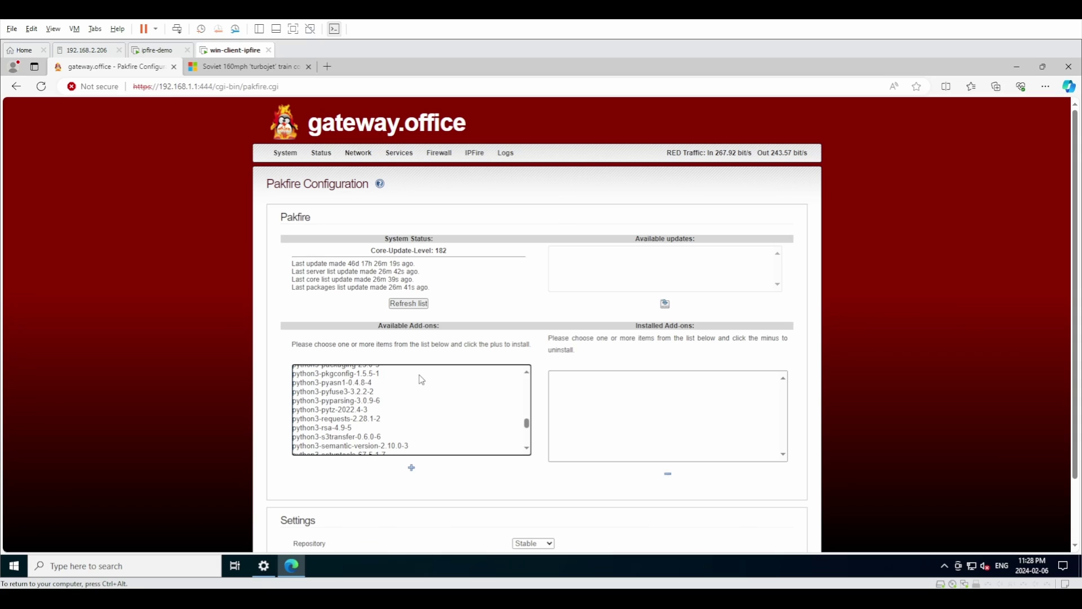
pyautogui.moveTo(499, 159)
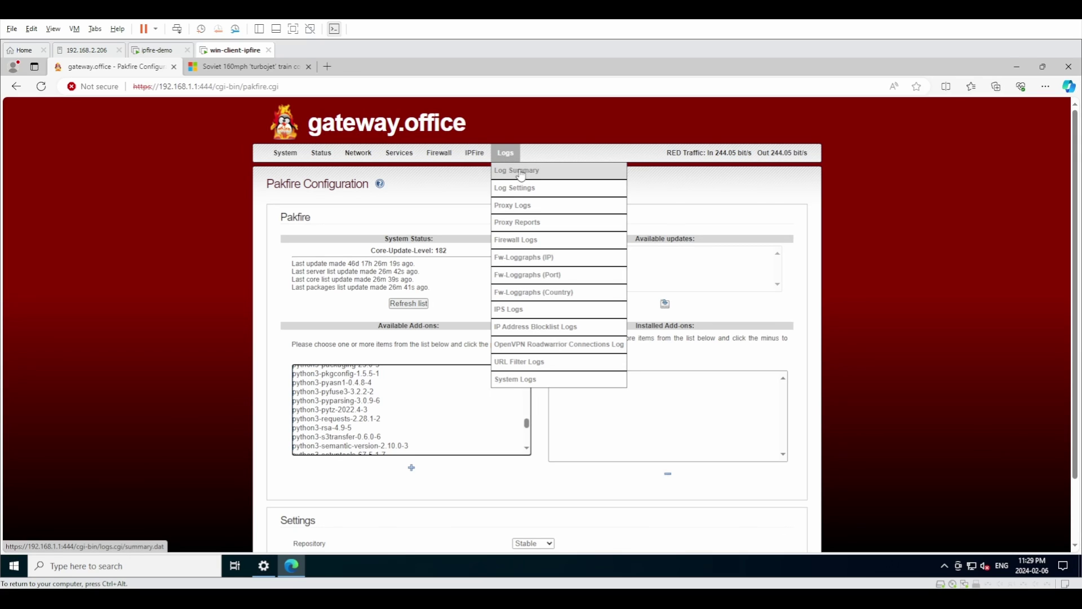
# Step: View the Log Summary, then the Firewall log showing three dropped UDP hits on red0
pyautogui.click(520, 172)
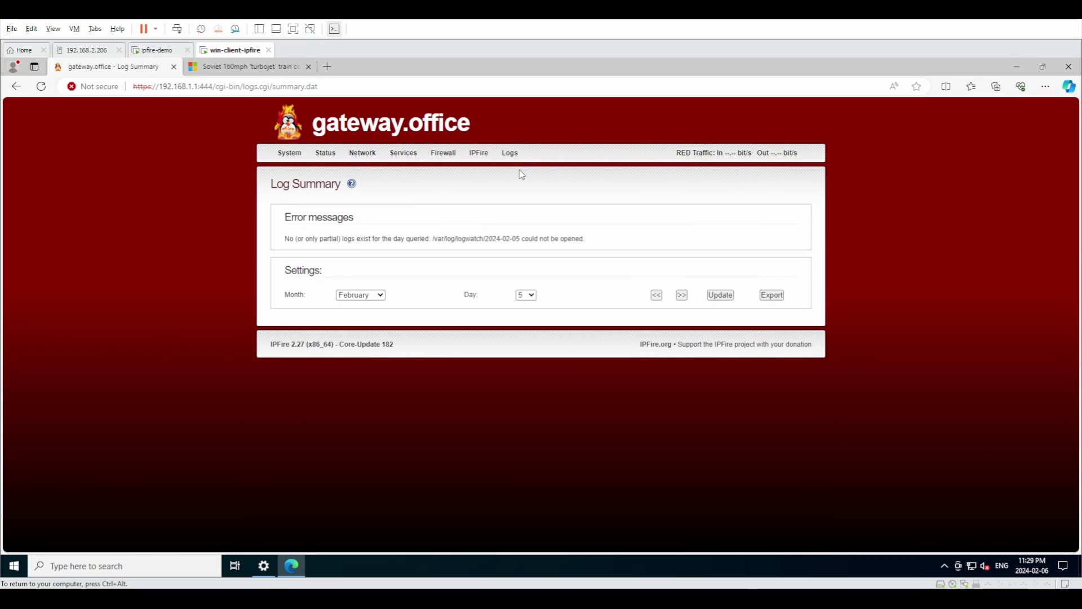
pyautogui.moveTo(510, 153)
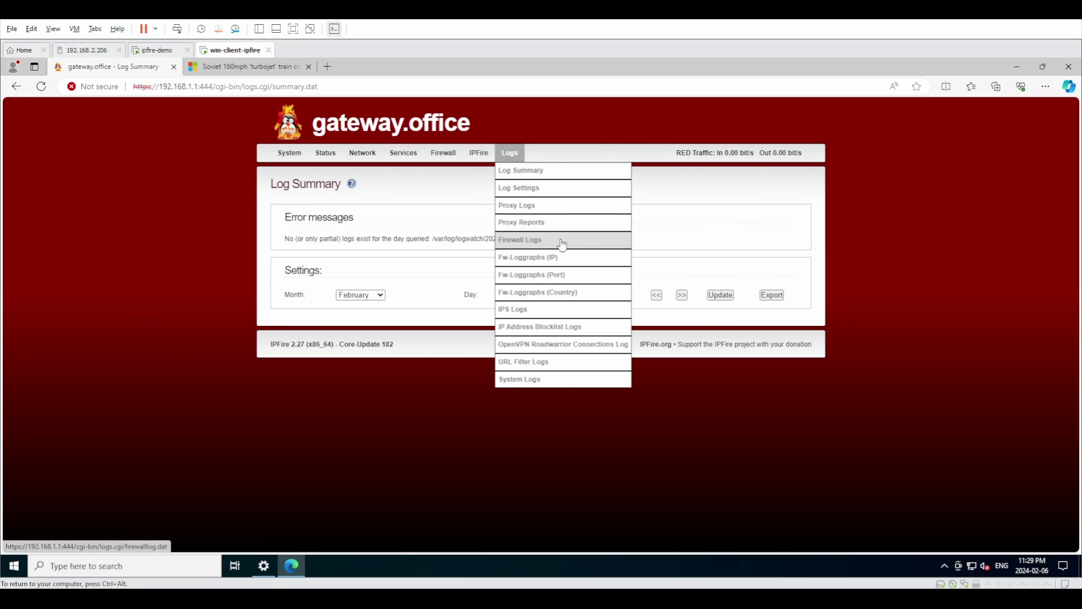
pyautogui.click(573, 247)
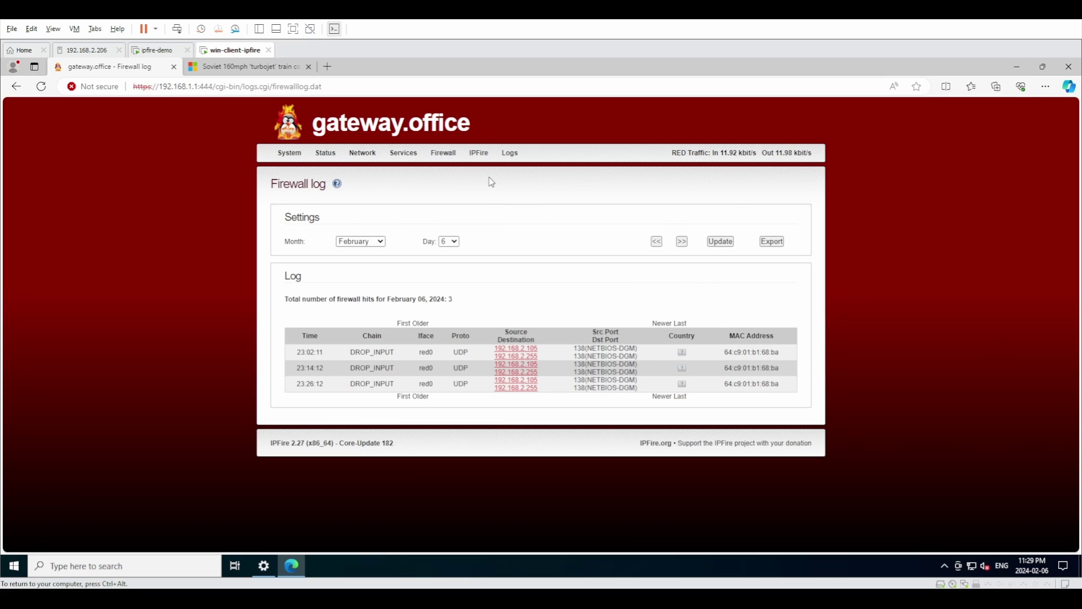
pyautogui.moveTo(494, 160)
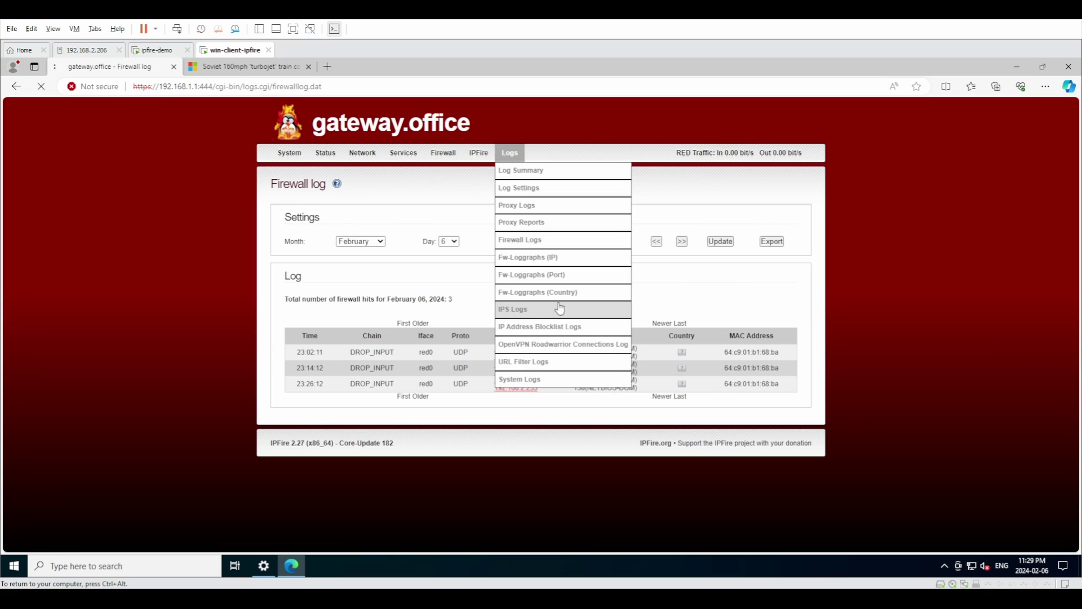
# Step: Step through the IPS and URL Filter logs to System Logs, briefly selecting entry text
pyautogui.click(560, 318)
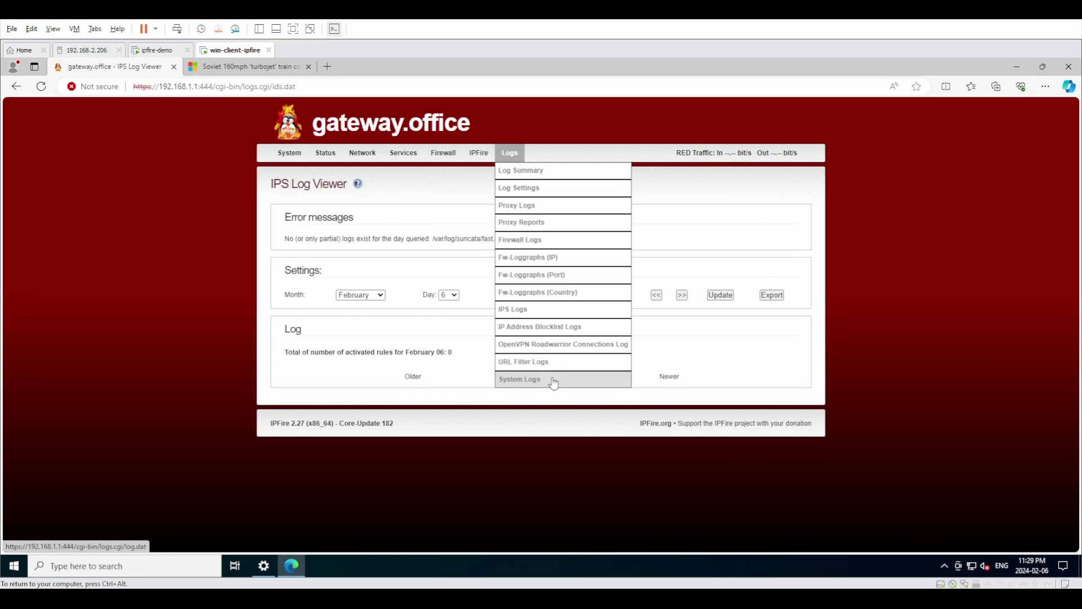
pyautogui.click(565, 366)
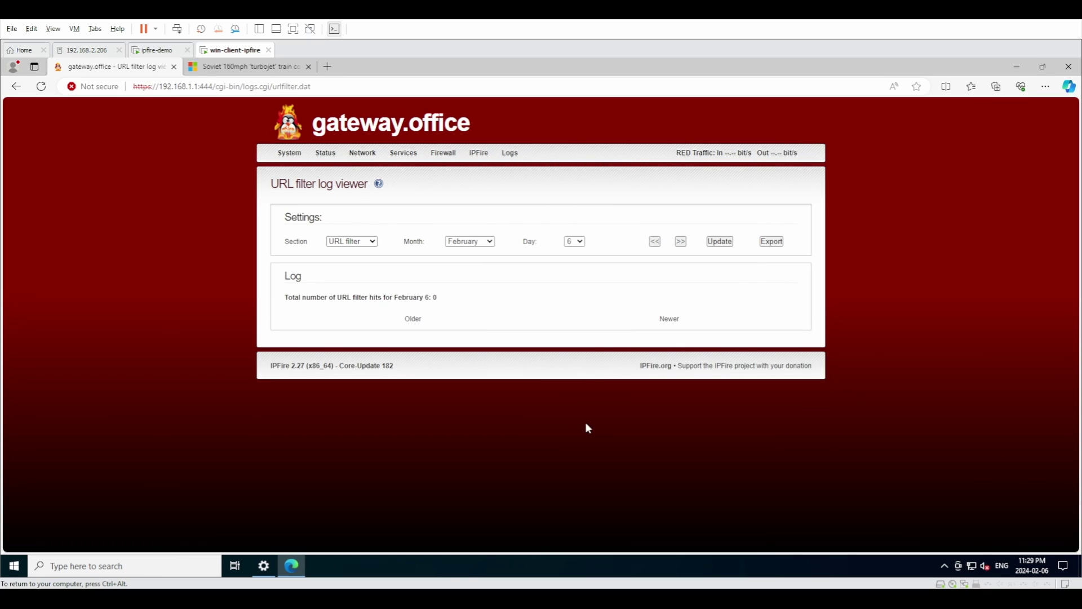
pyautogui.moveTo(509, 152)
pyautogui.click(545, 380)
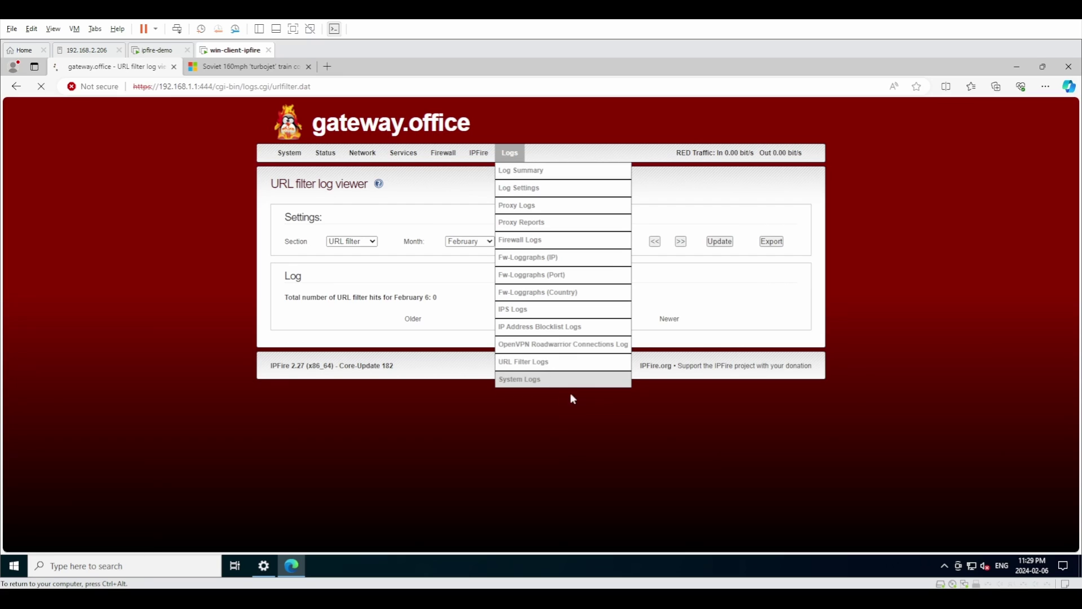
pyautogui.moveTo(416, 340); pyautogui.dragTo(510, 376)
pyautogui.click(510, 377)
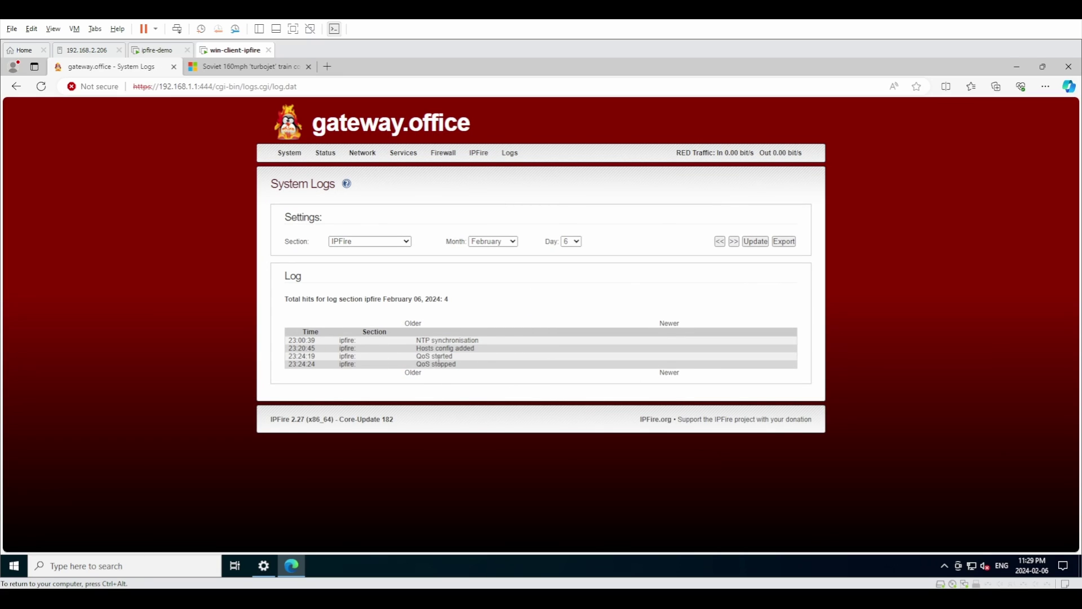
pyautogui.moveTo(510, 153)
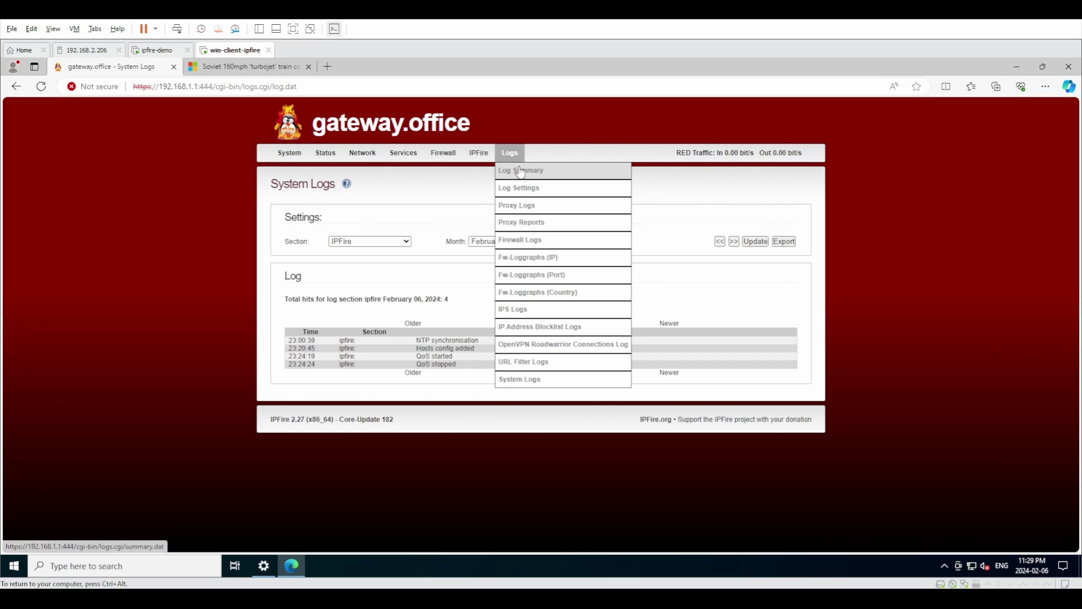